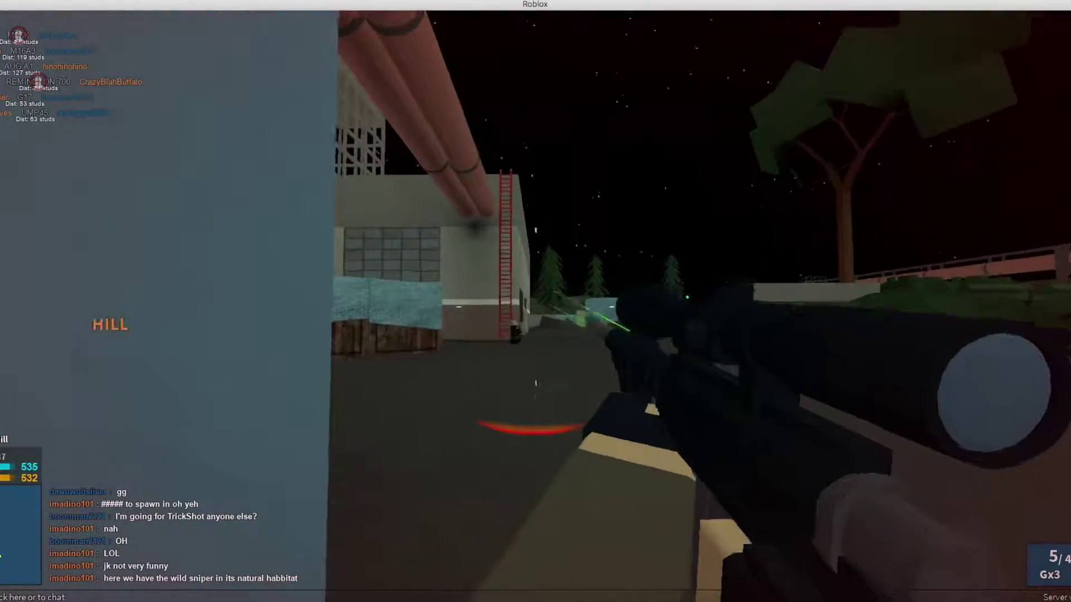
- Fire a sniper shot and scope in while nearing the warehouse
{"action": "right_click", "coordinate": [536, 302]}
{"action": "left_click", "coordinate": [535, 301]}
- Fight the enemy ahead with the pistol, then fire toward the white van
{"action": "right_click", "coordinate": [536, 302]}
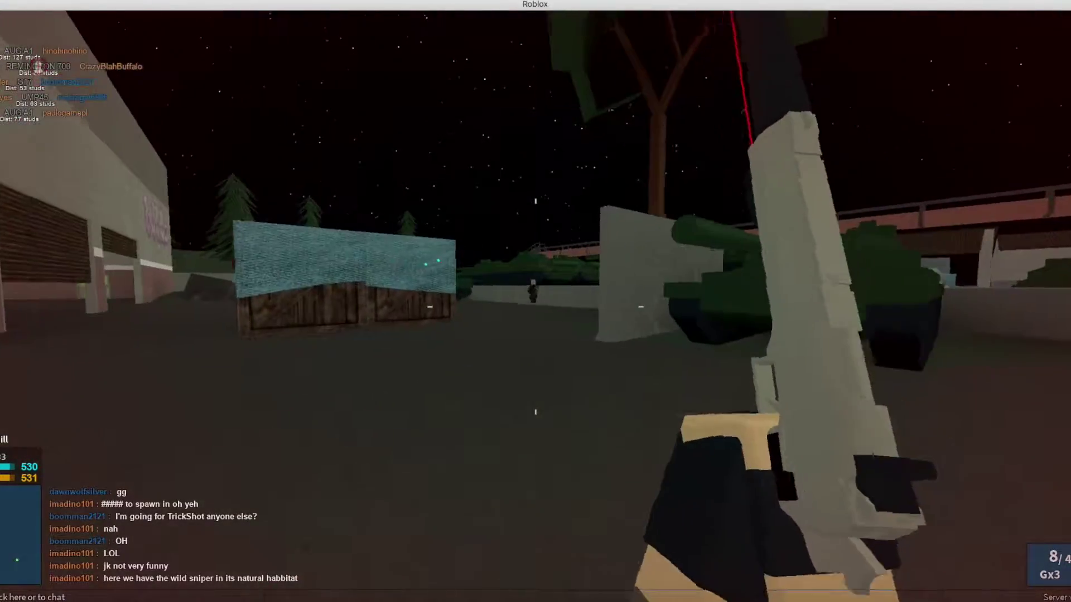
{"action": "right_click", "coordinate": [536, 302]}
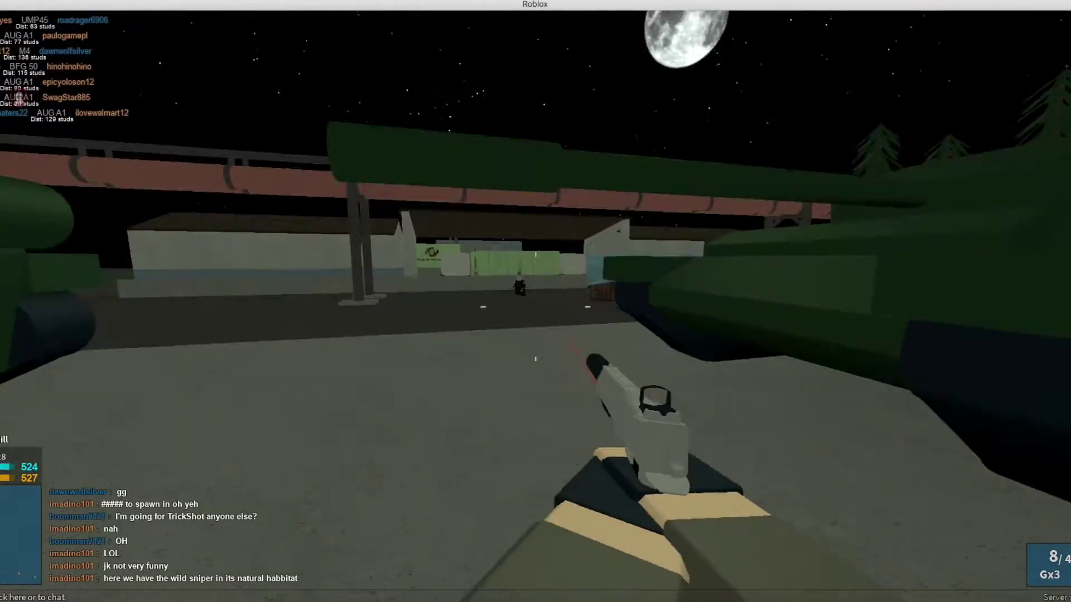
{"action": "right_click", "coordinate": [536, 301]}
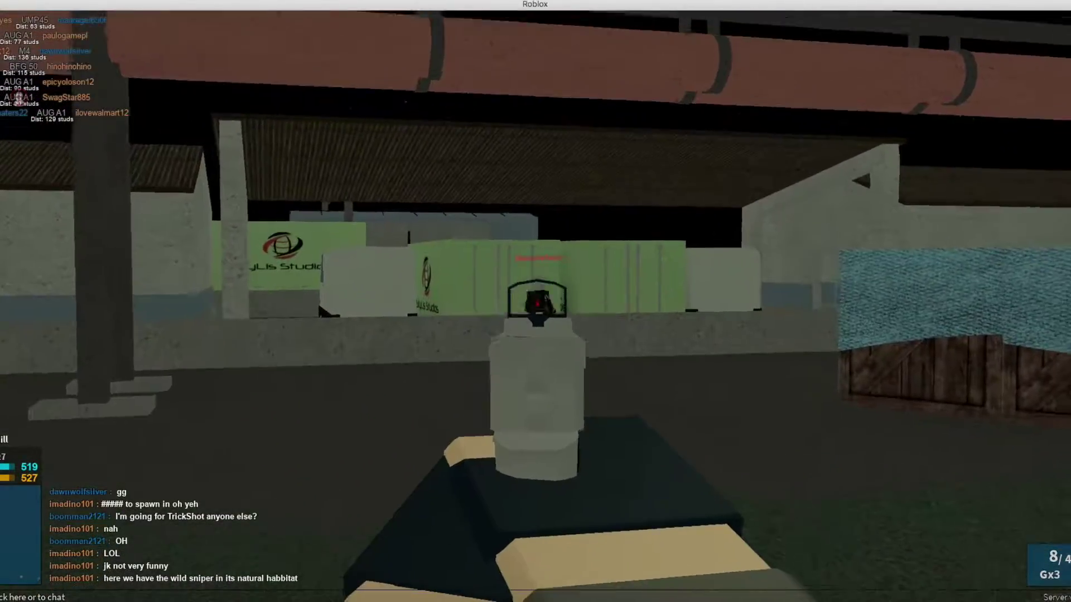
{"action": "left_click", "coordinate": [536, 301]}
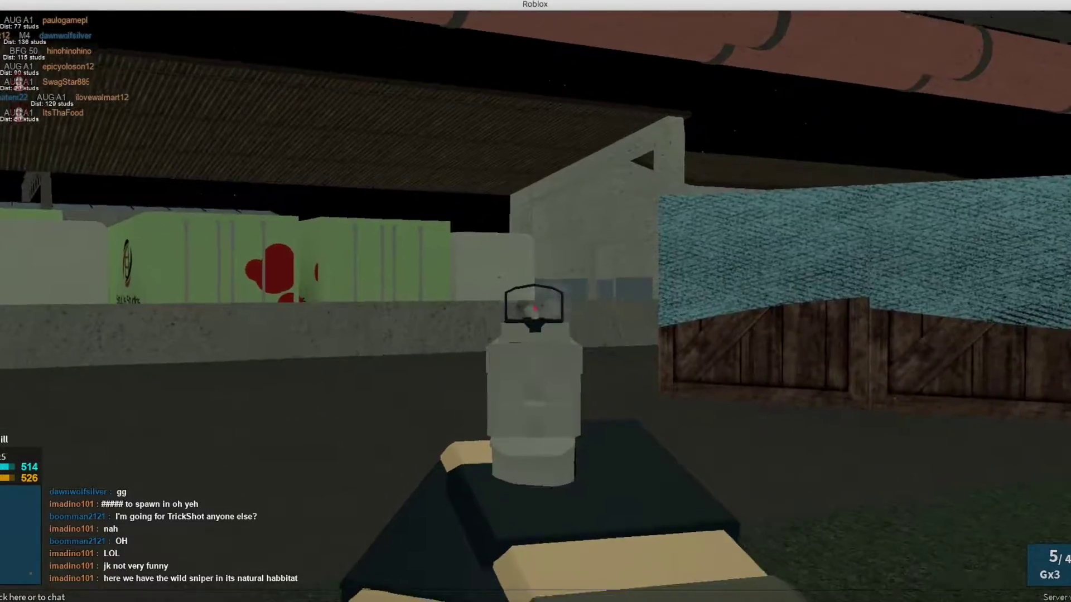
{"action": "right_click", "coordinate": [535, 301]}
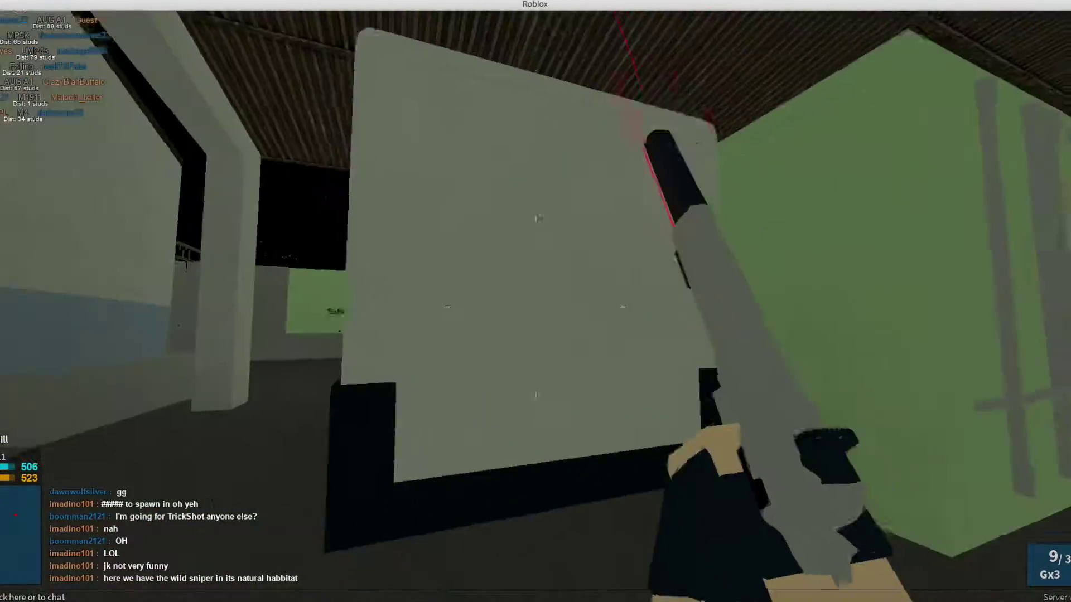
{"action": "left_click", "coordinate": [535, 301]}
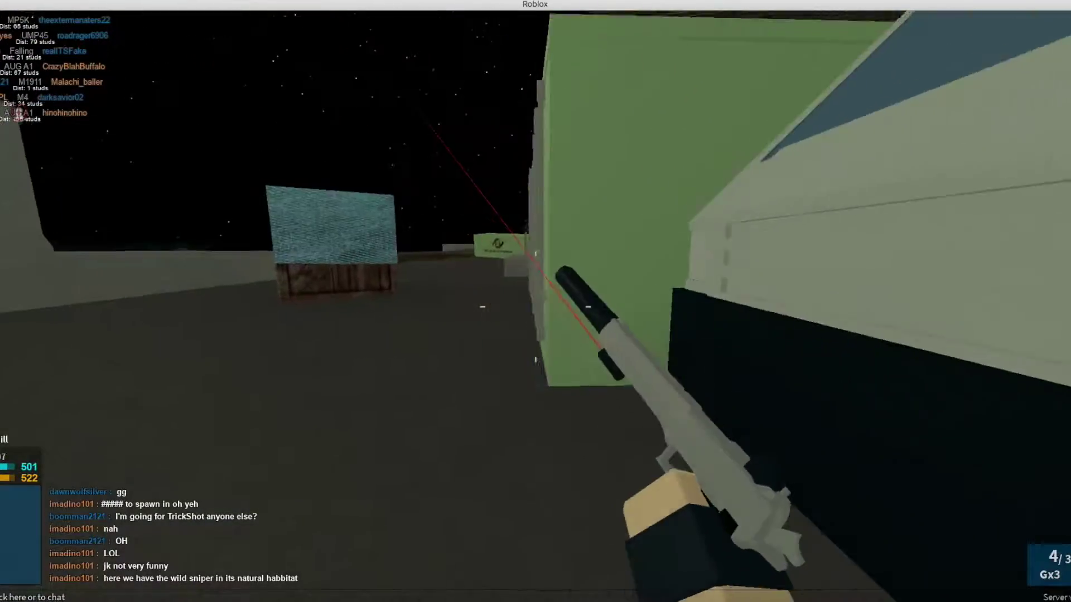
- Switch to the sniper rifle and scope in on the distant rooftop enemy
{"action": "key", "text": "1"}
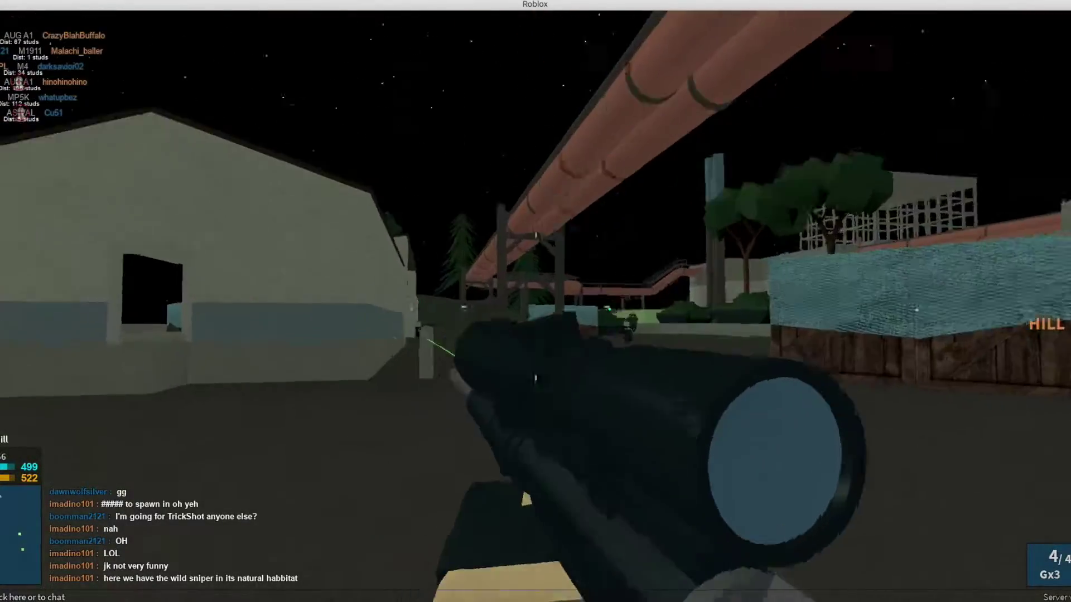
{"action": "right_click", "coordinate": [535, 301]}
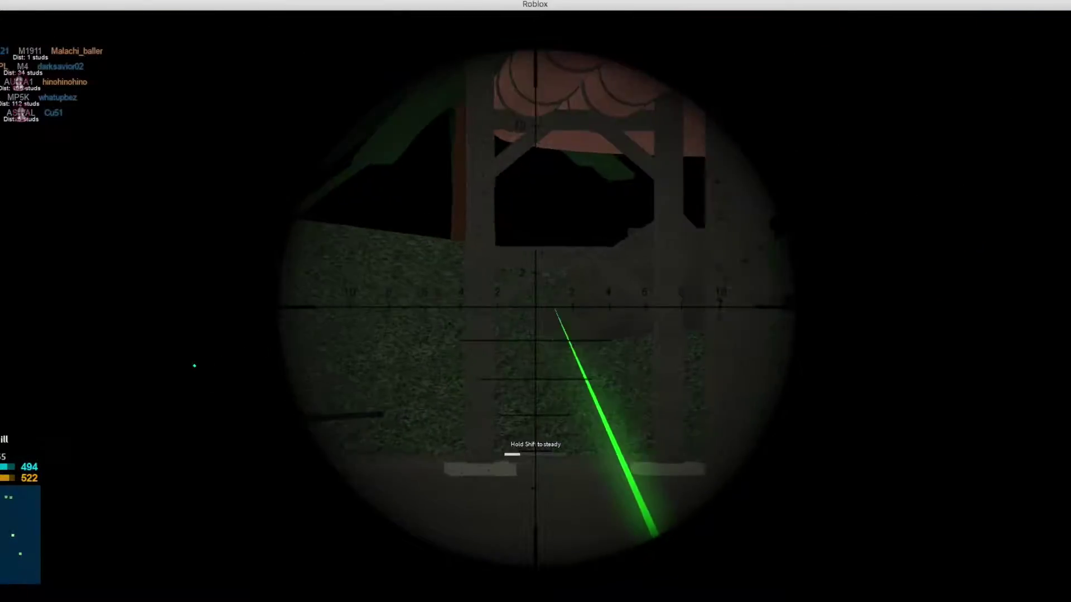
{"action": "right_click", "coordinate": [536, 301]}
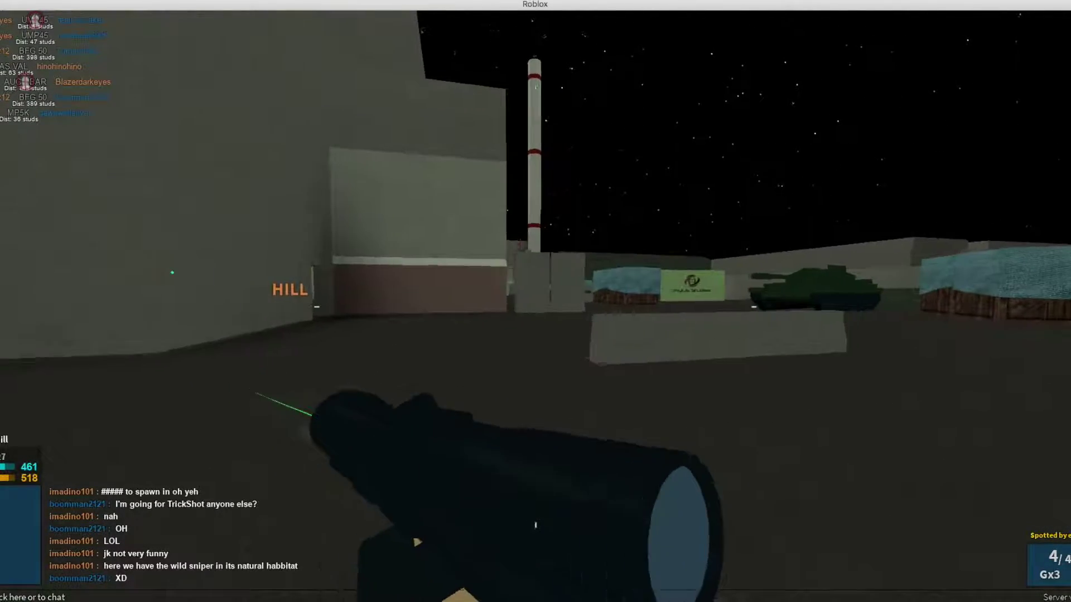
{"action": "right_click", "coordinate": [535, 302]}
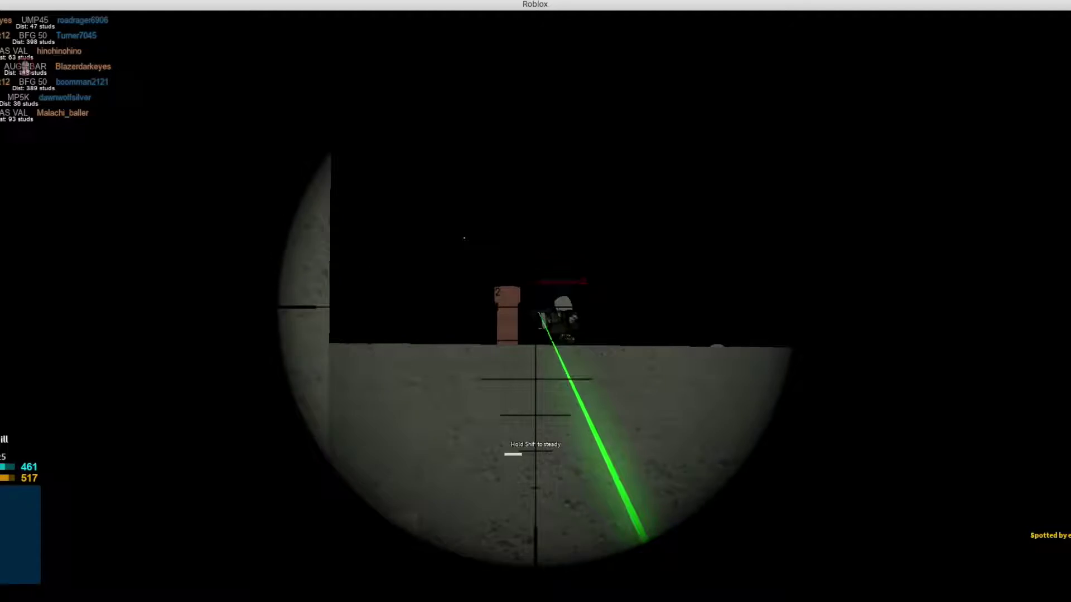
- Headshot the scoped rooftop enemy, then scope around for more targets
{"action": "left_click", "coordinate": [536, 326]}
{"action": "right_click", "coordinate": [536, 301]}
{"action": "right_click", "coordinate": [535, 301]}
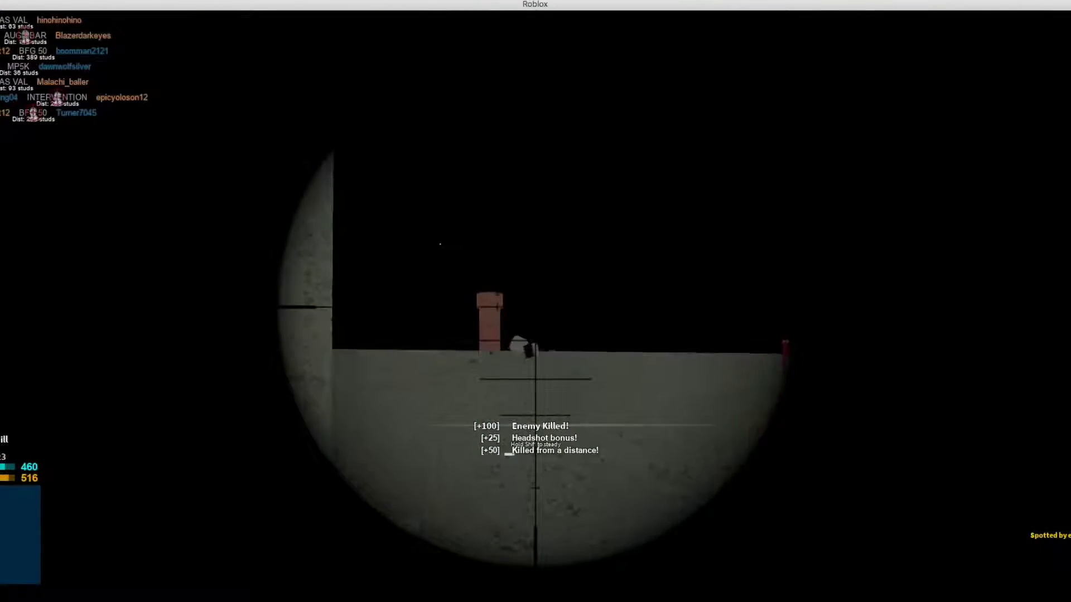
{"action": "right_click", "coordinate": [536, 301]}
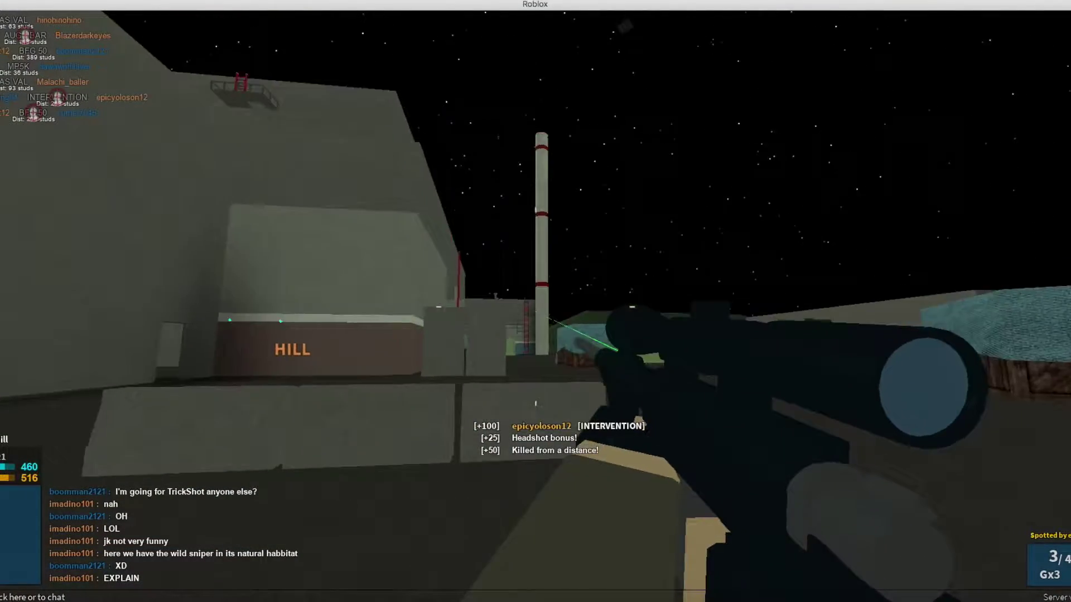
{"action": "right_click", "coordinate": [536, 301]}
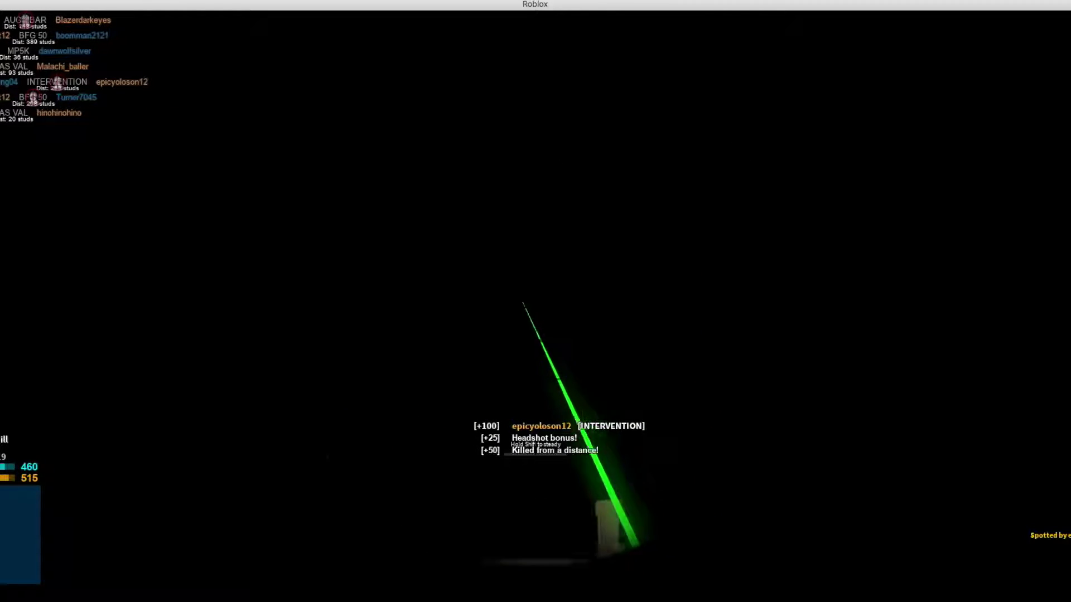
{"action": "right_click", "coordinate": [536, 301]}
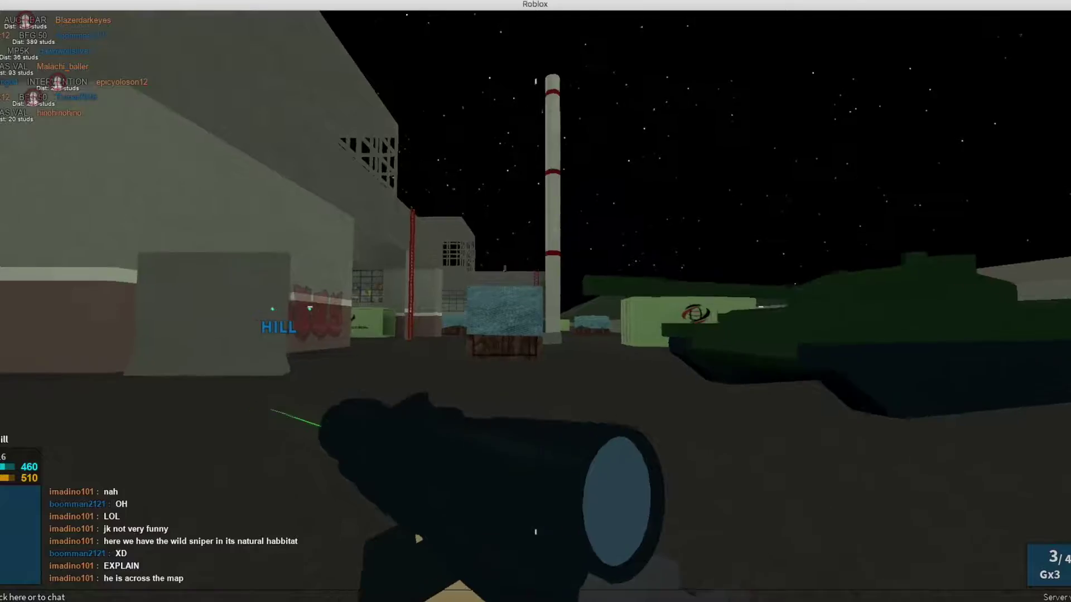
- Advance past the blue mesh crate and green StyLis Studios container to the building wall
{"action": "key", "text": "w"}
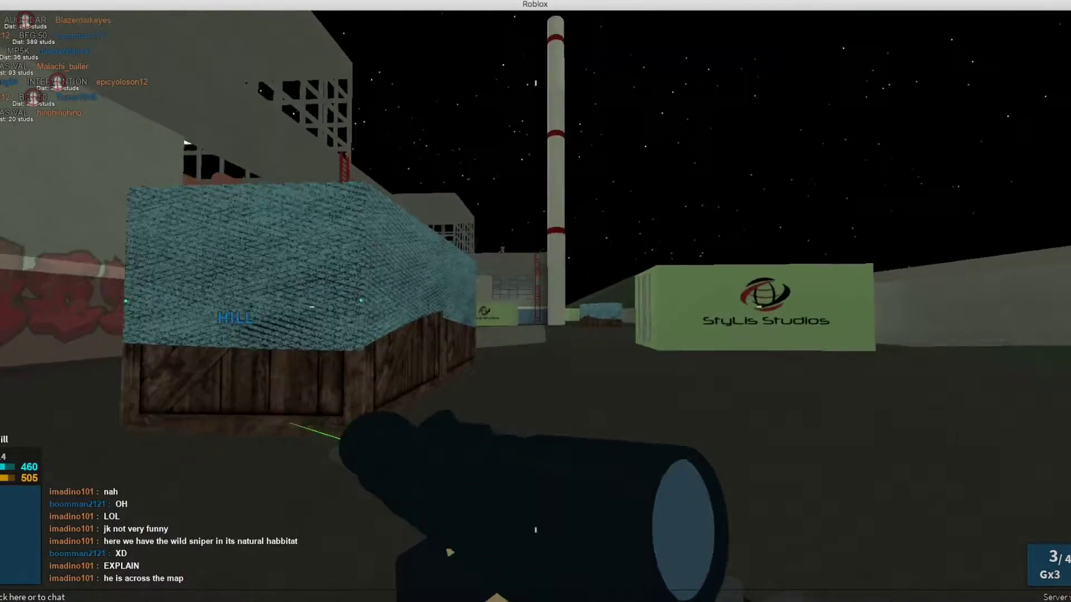
{"action": "key", "text": "w"}
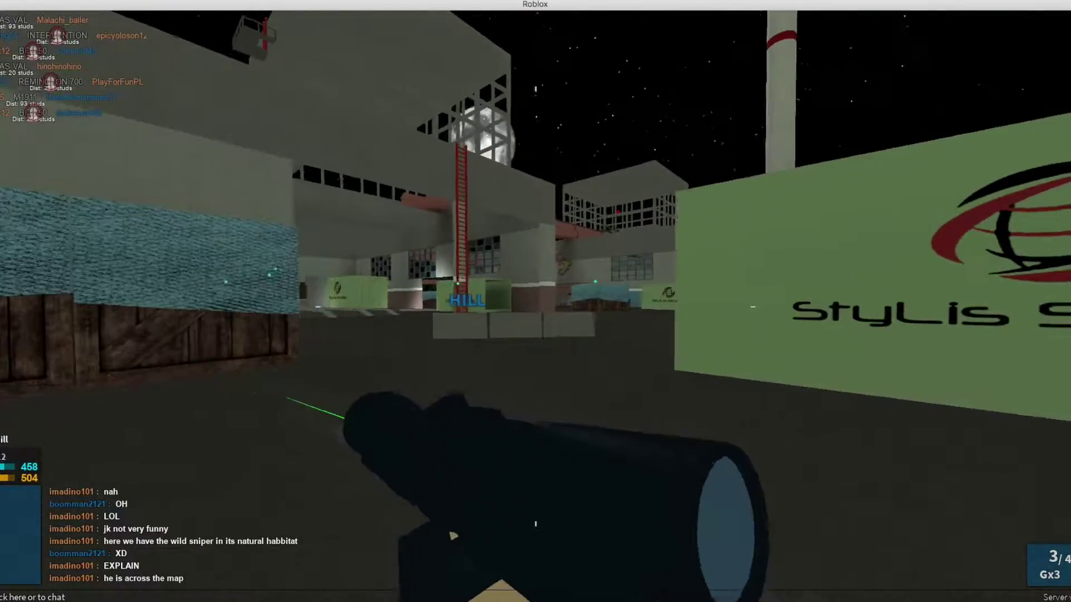
{"action": "right_click", "coordinate": [535, 302]}
{"action": "right_click", "coordinate": [535, 302]}
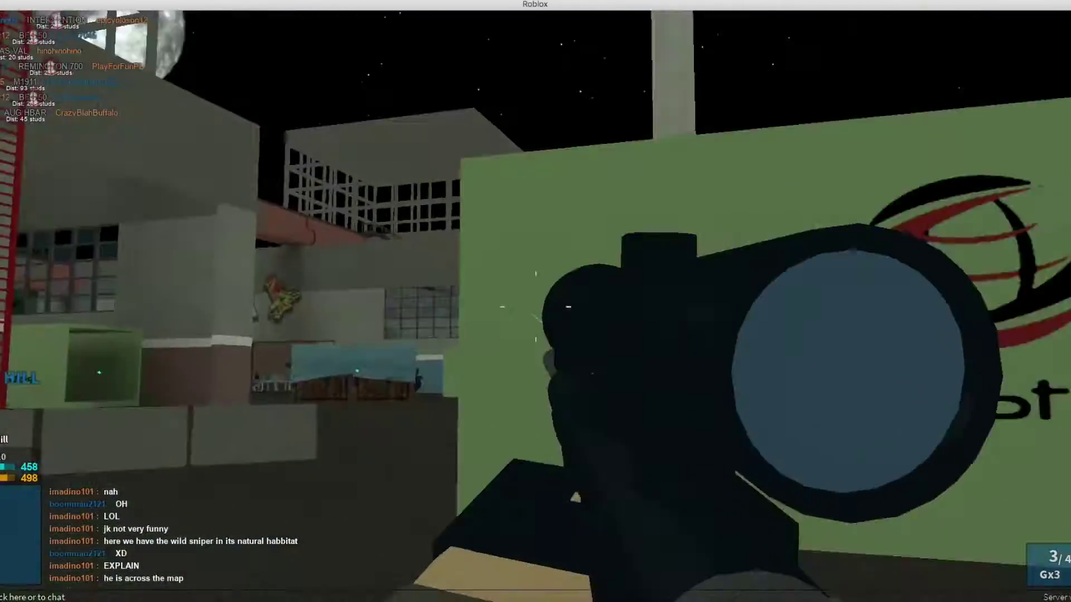
{"action": "key", "text": "w"}
{"action": "key", "text": "w"}
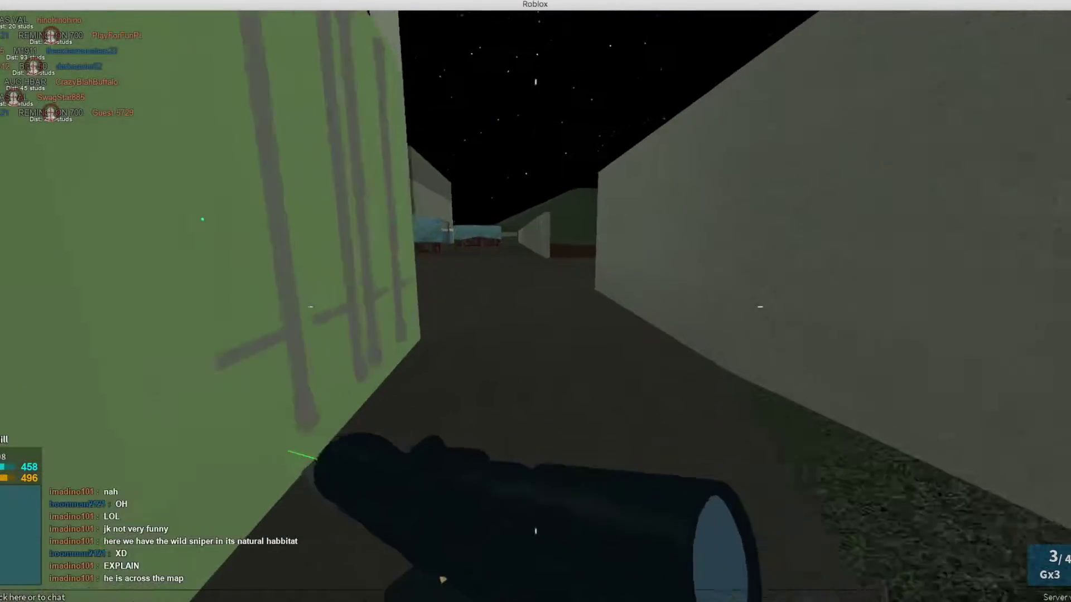
{"action": "key", "text": "w"}
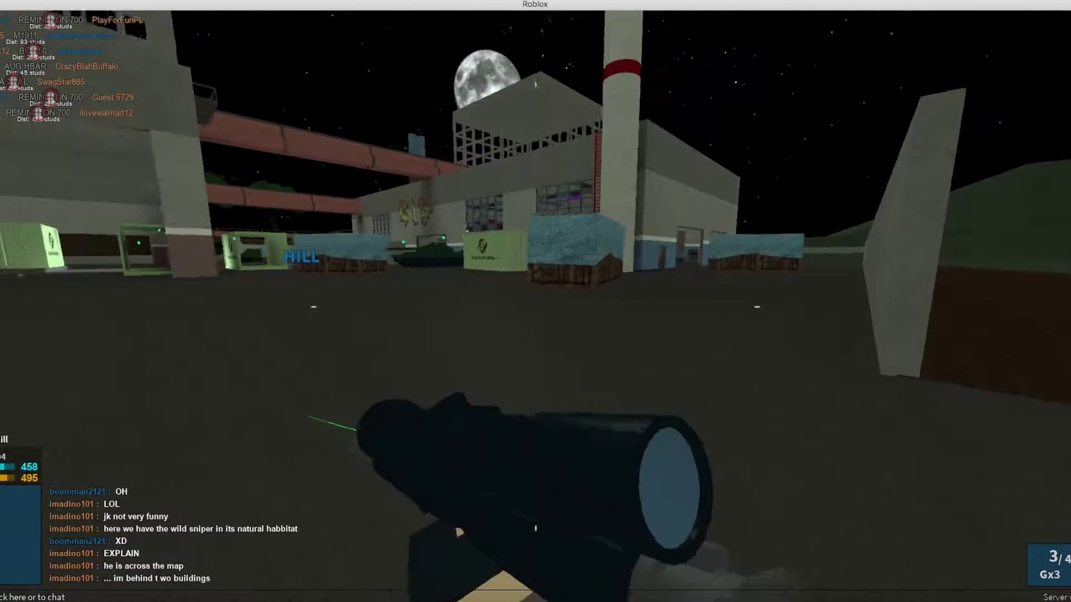
{"action": "key", "text": "w"}
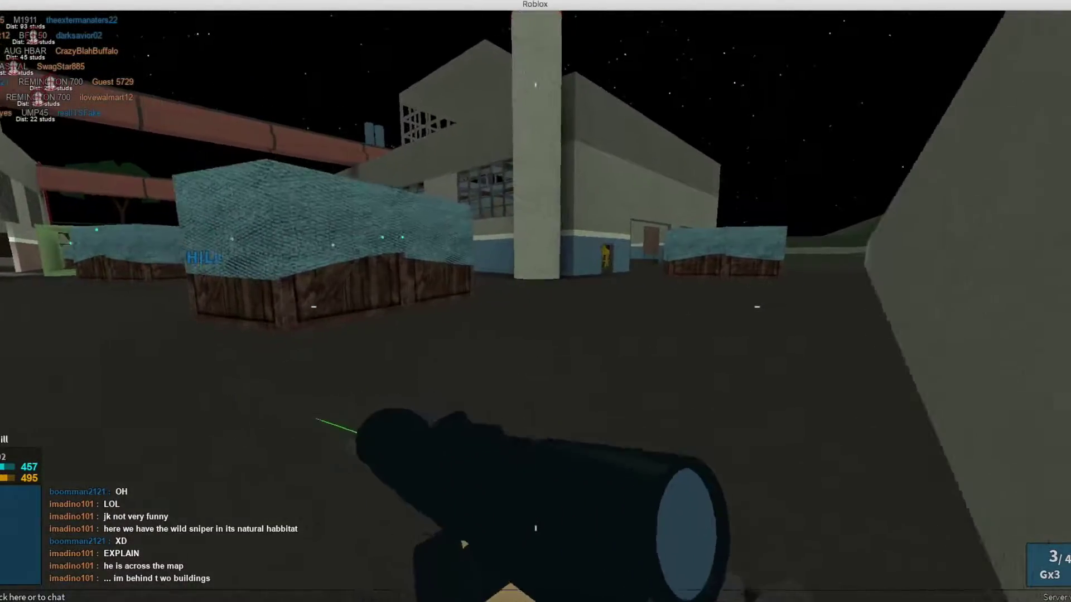
{"action": "key", "text": "w"}
{"action": "key", "text": "w"}
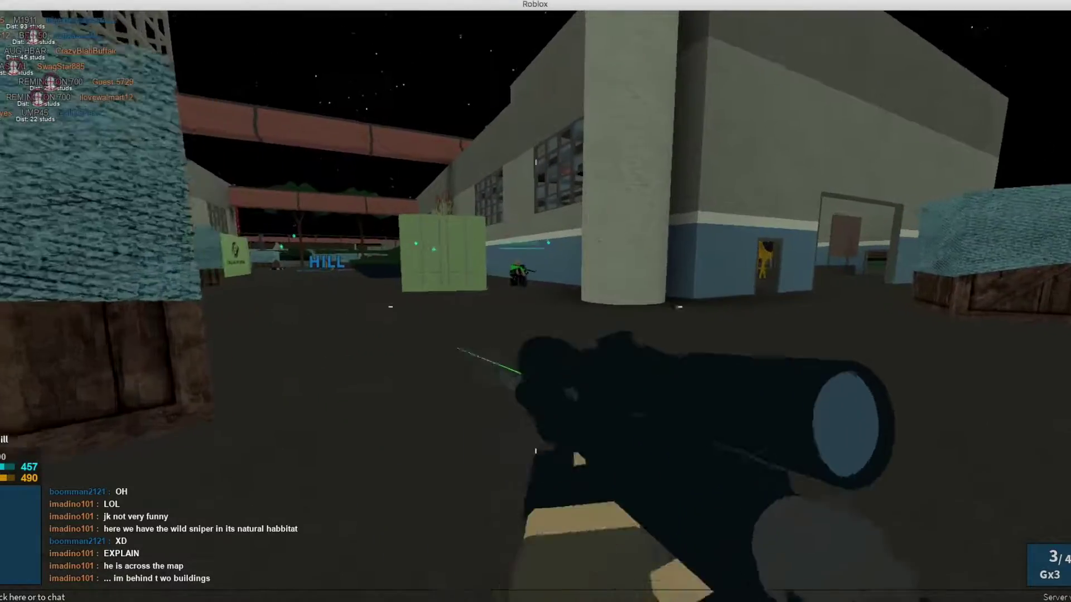
{"action": "key", "text": "w"}
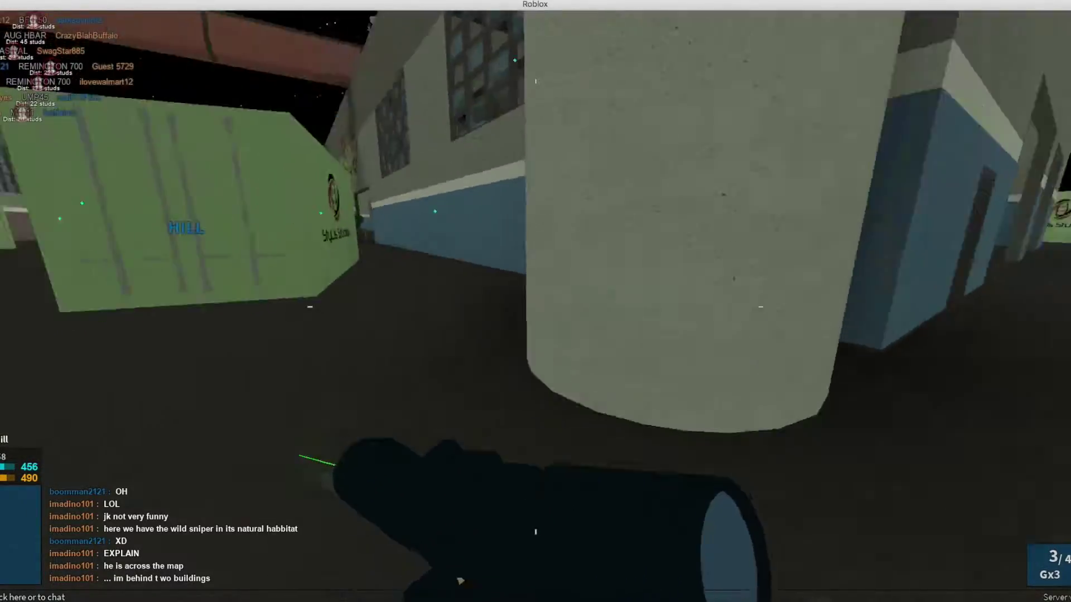
{"action": "key", "text": "w"}
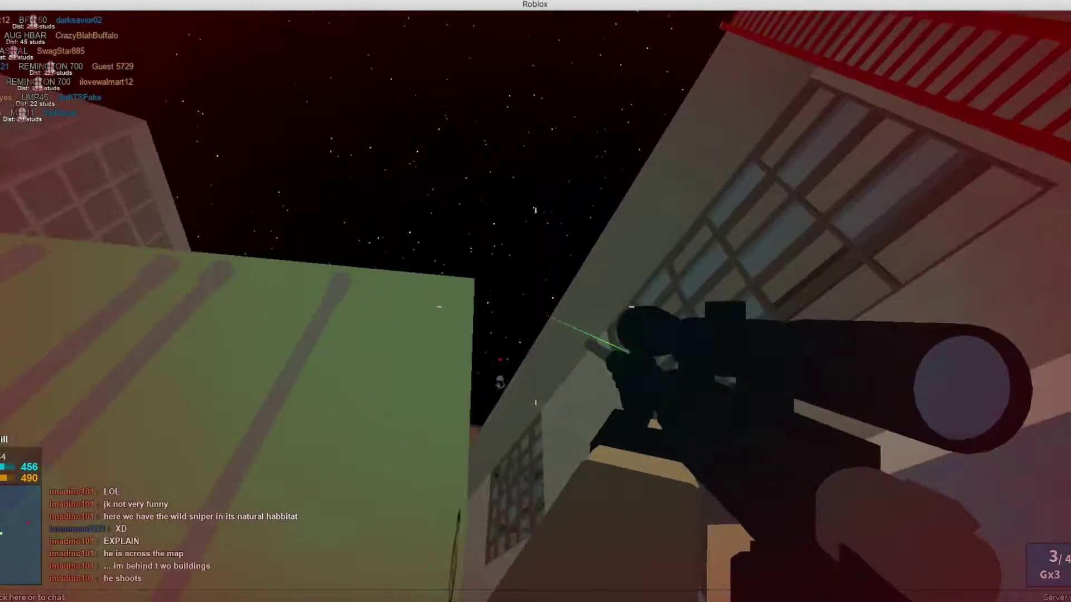
- Scope toward the attacking enemy and the building from the hillside
{"action": "right_click", "coordinate": [536, 301]}
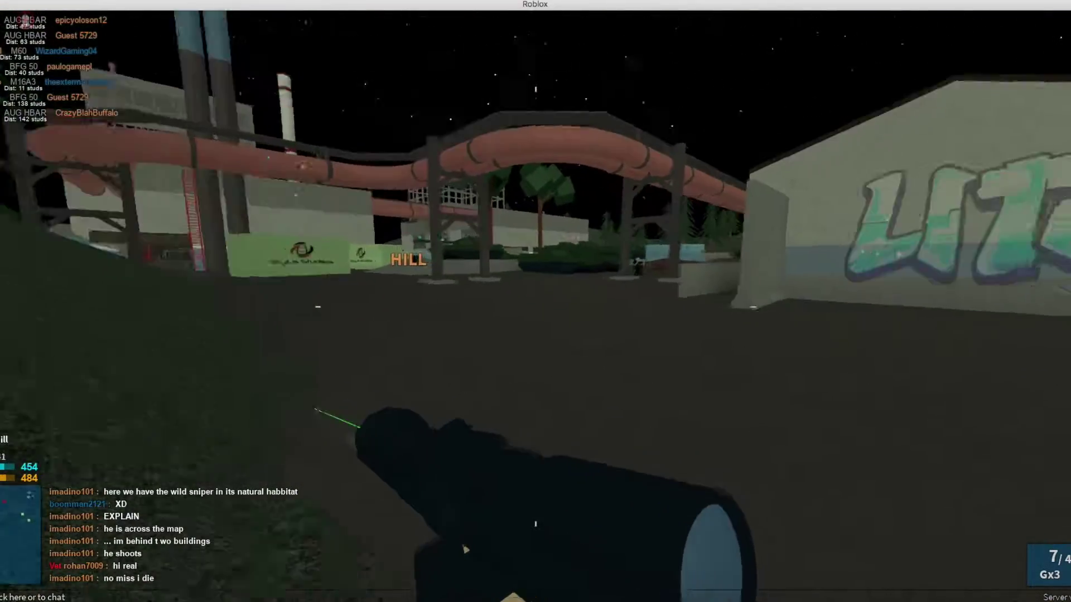
{"action": "right_click", "coordinate": [536, 301]}
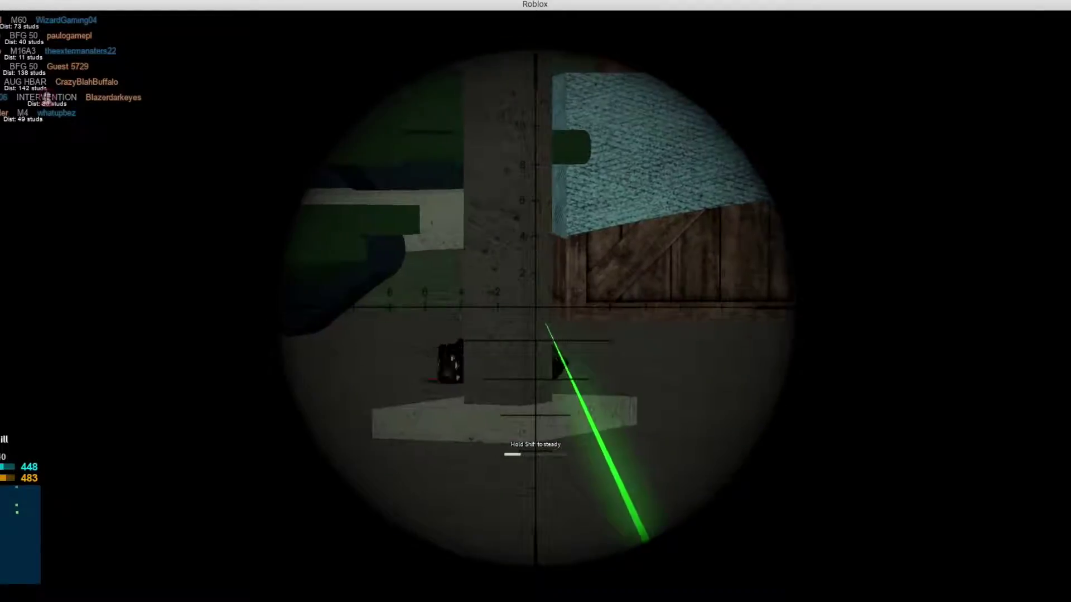
{"action": "right_click", "coordinate": [536, 302]}
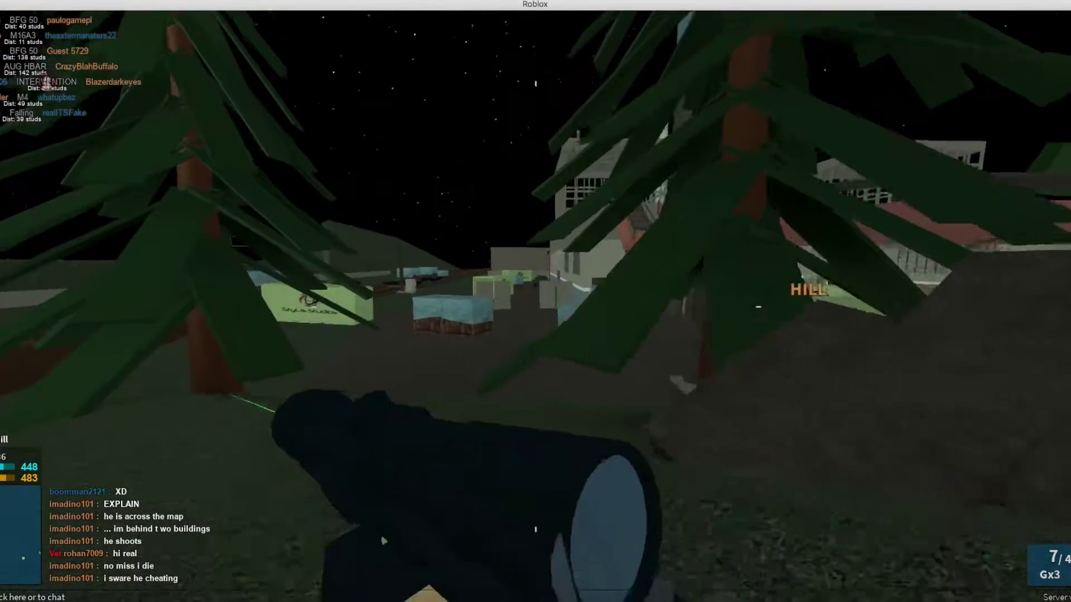
{"action": "right_click", "coordinate": [535, 302]}
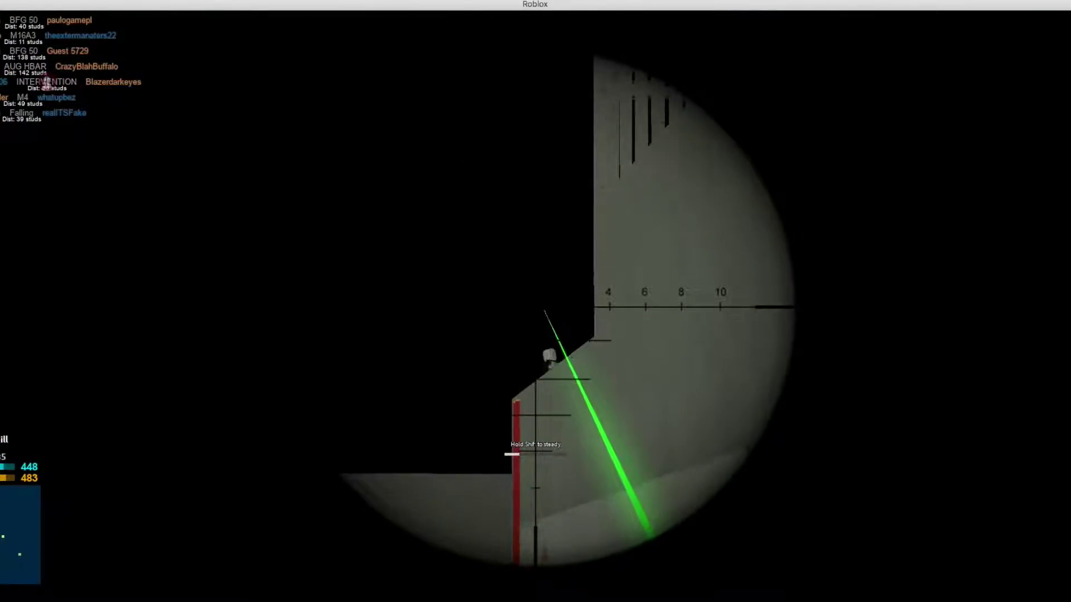
{"action": "right_click", "coordinate": [536, 302]}
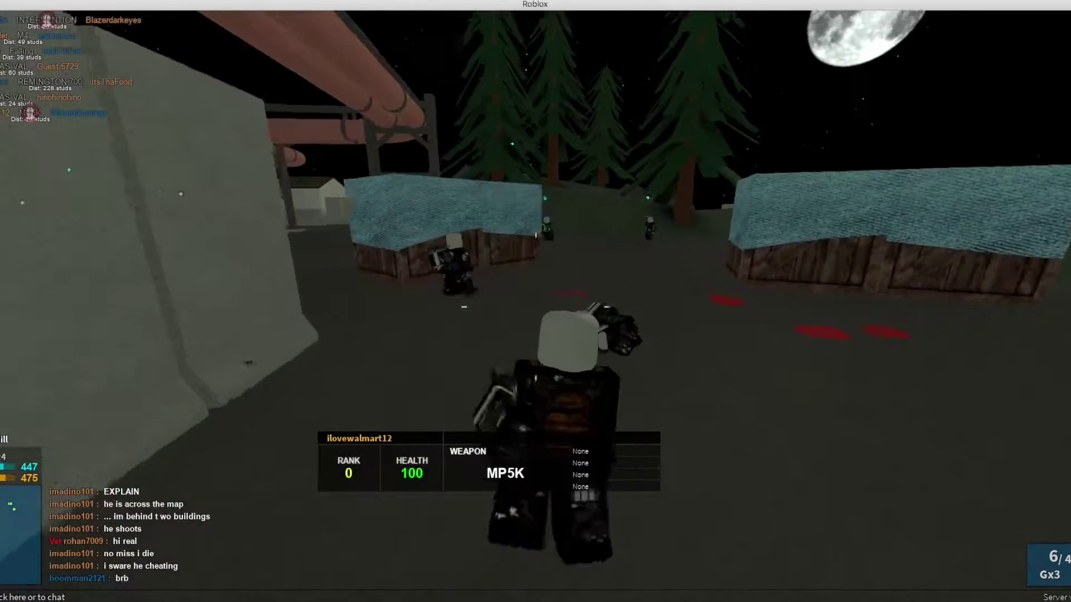
- Check the leaderboard, redeploy, and head past the van onto open ground
{"action": "key", "text": "Tab"}
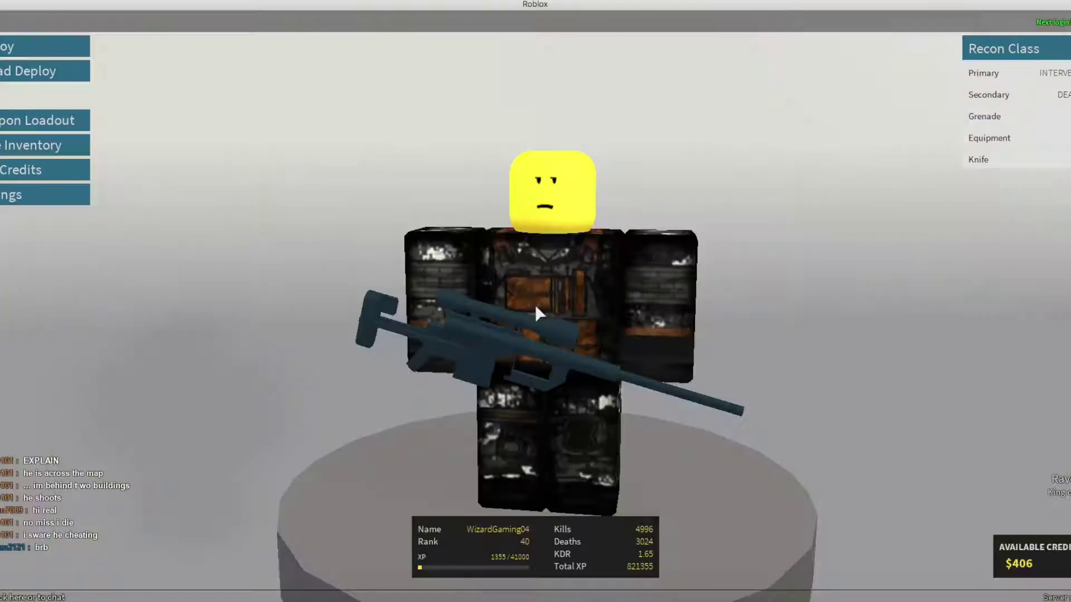
{"action": "key", "text": "space"}
{"action": "key", "text": "w"}
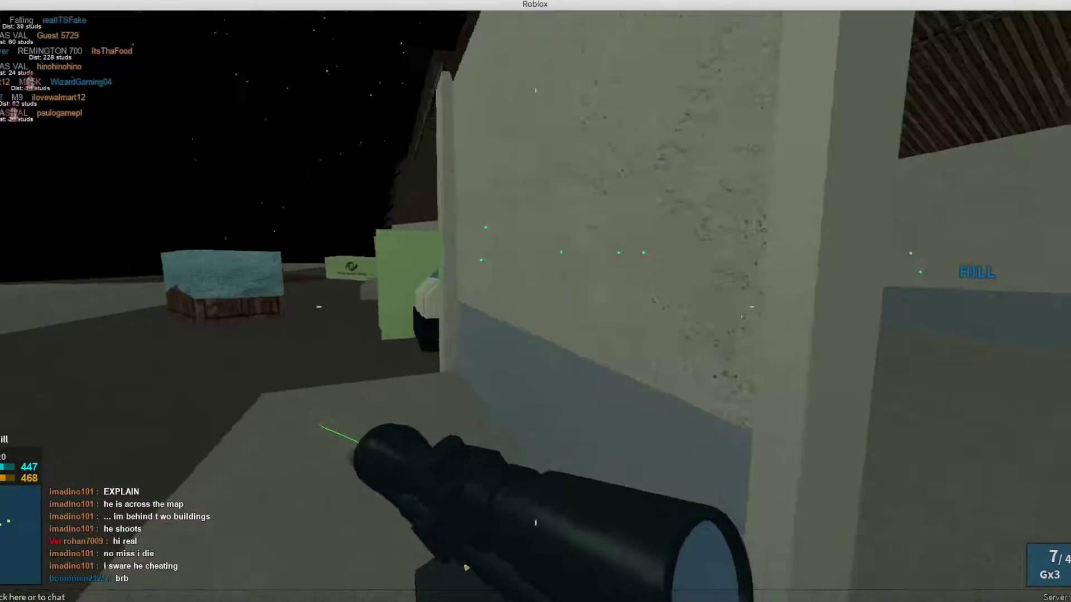
{"action": "key", "text": "w"}
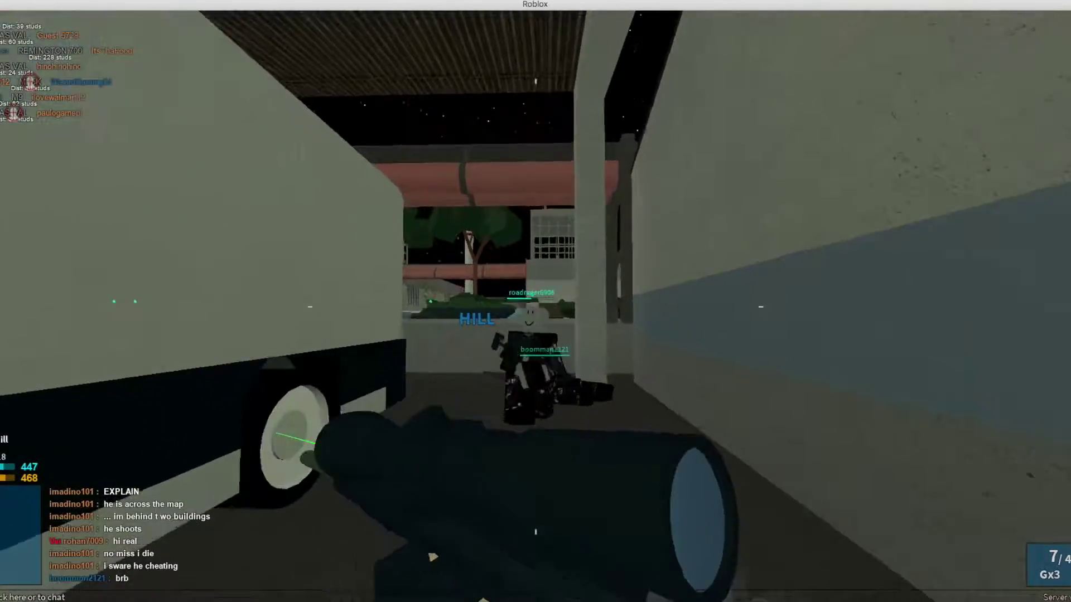
{"action": "key", "text": "w"}
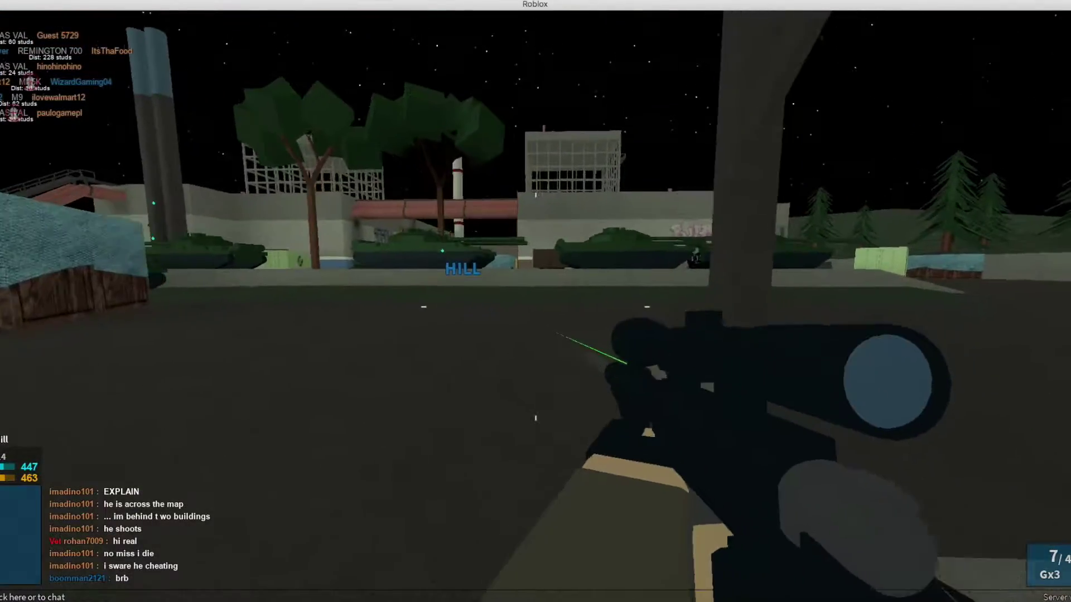
{"action": "right_click", "coordinate": [536, 381]}
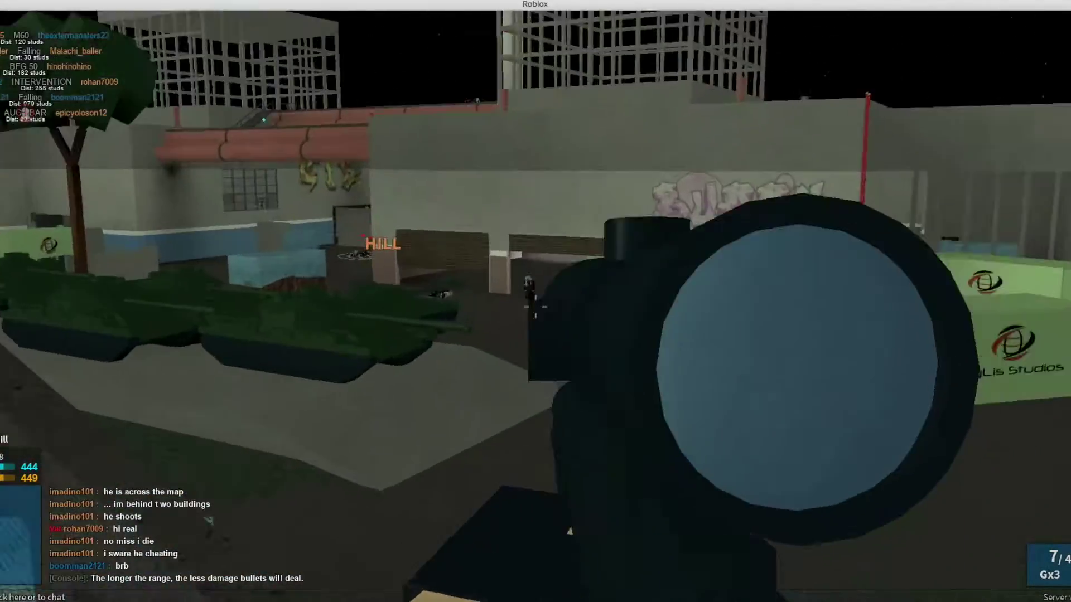
- Headshot a distant enemy and scan past the wall through the scope
{"action": "right_click", "coordinate": [536, 301]}
{"action": "left_click", "coordinate": [536, 301]}
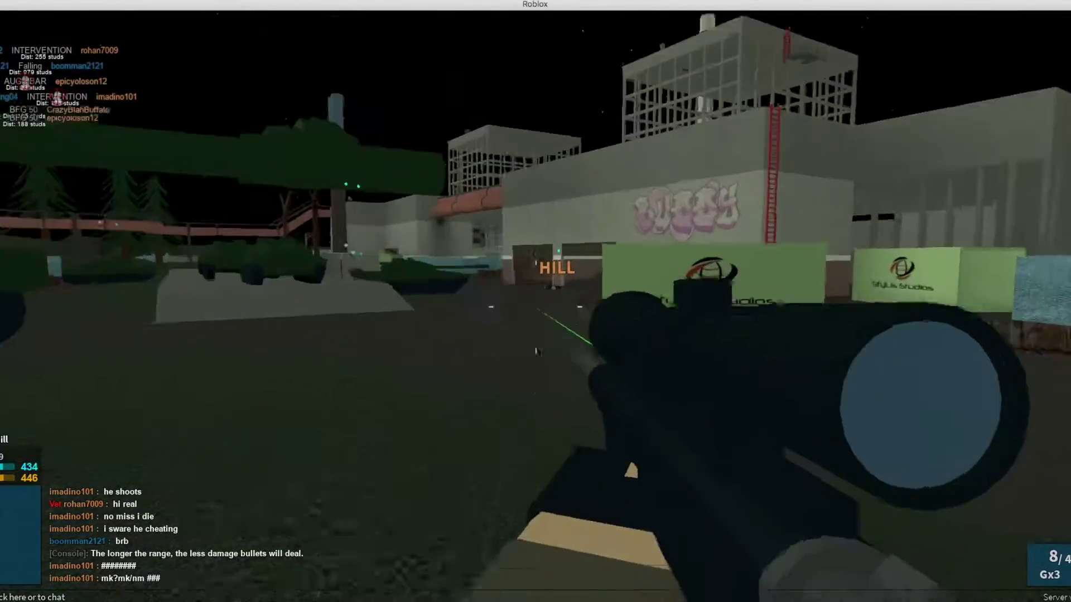
{"action": "right_click", "coordinate": [536, 301]}
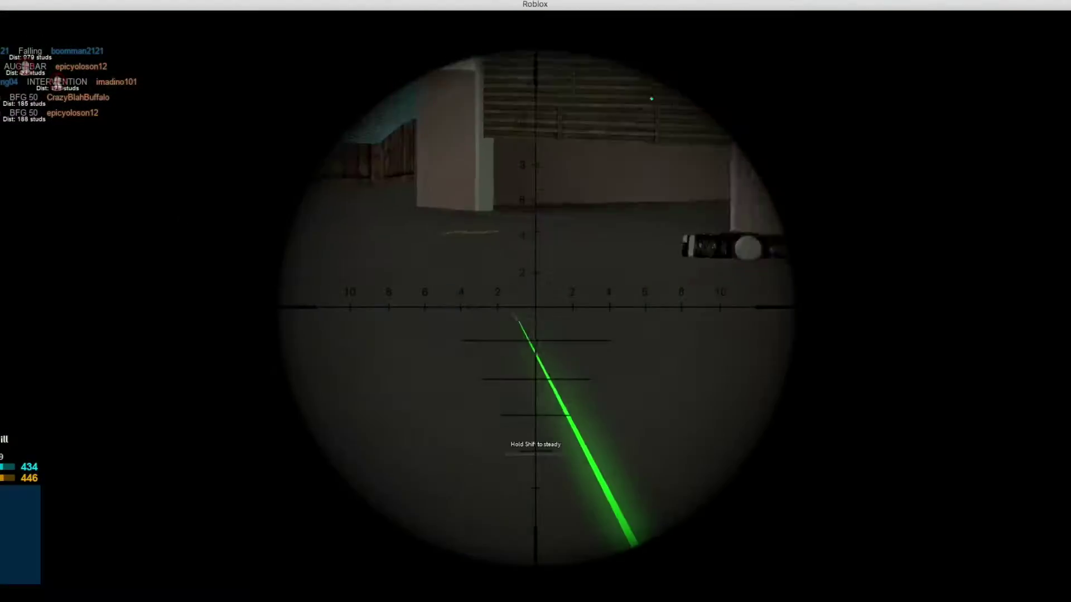
{"action": "right_click", "coordinate": [535, 301]}
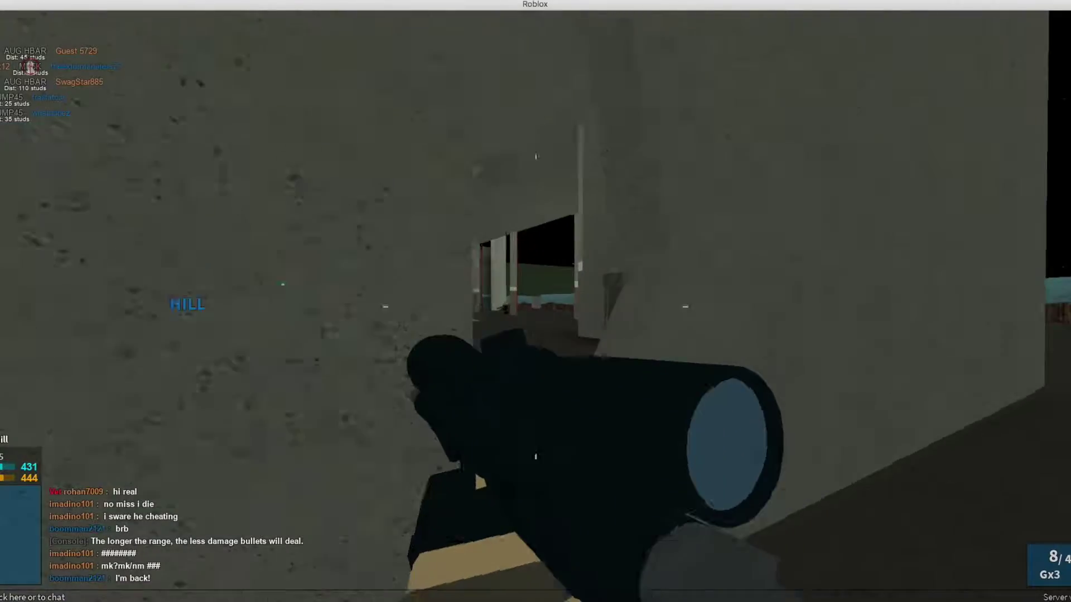
{"action": "right_click", "coordinate": [536, 301]}
{"action": "right_click", "coordinate": [535, 302]}
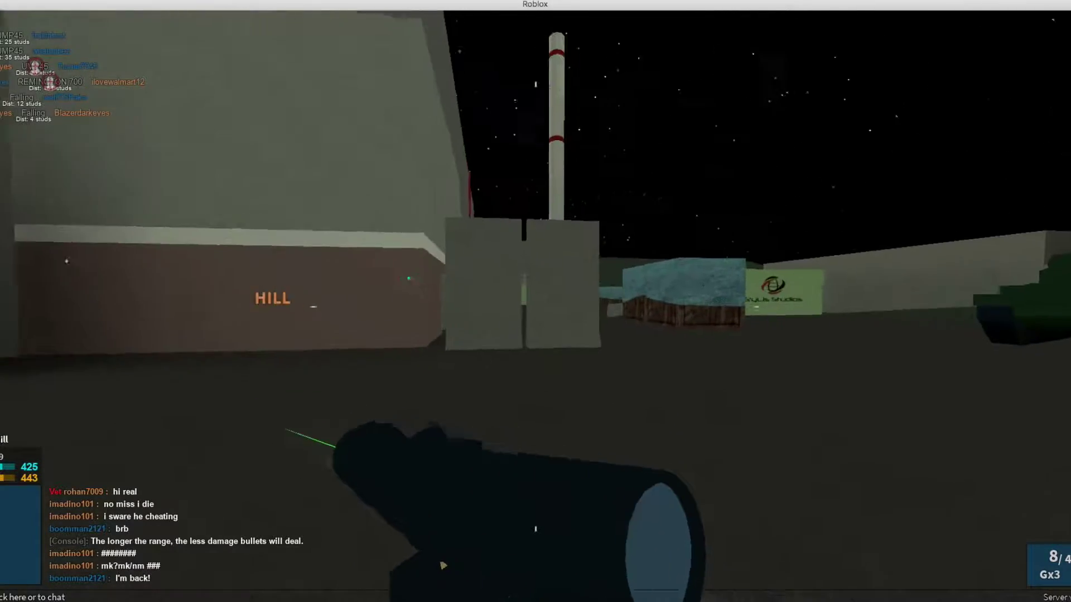
- Kill the enemy near the shed and reload the sniper rifle
{"action": "right_click", "coordinate": [536, 301]}
{"action": "left_click", "coordinate": [536, 301]}
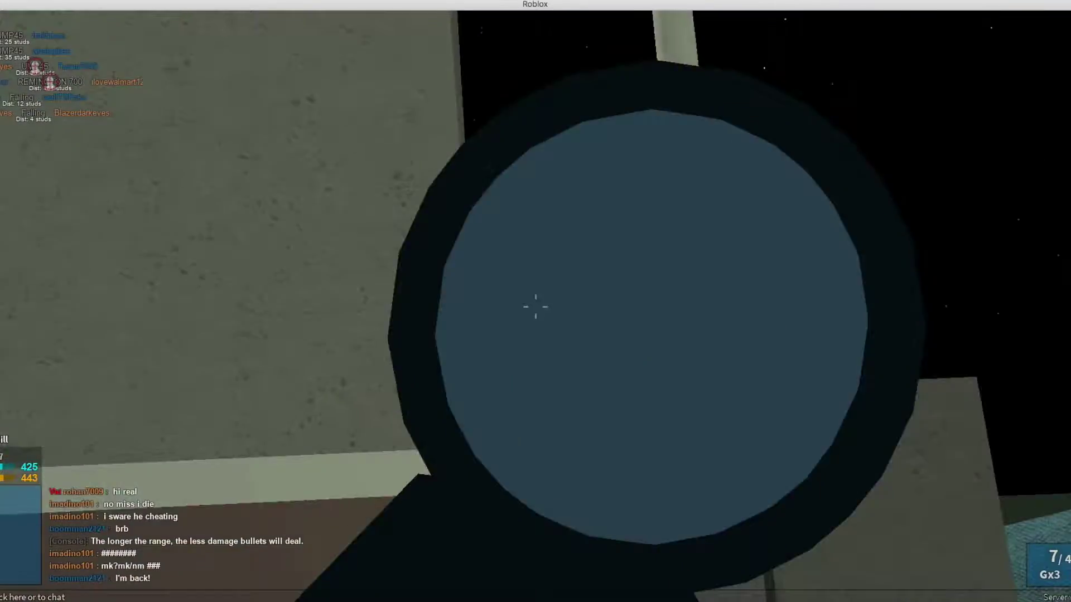
{"action": "right_click", "coordinate": [536, 302]}
{"action": "right_click", "coordinate": [535, 302]}
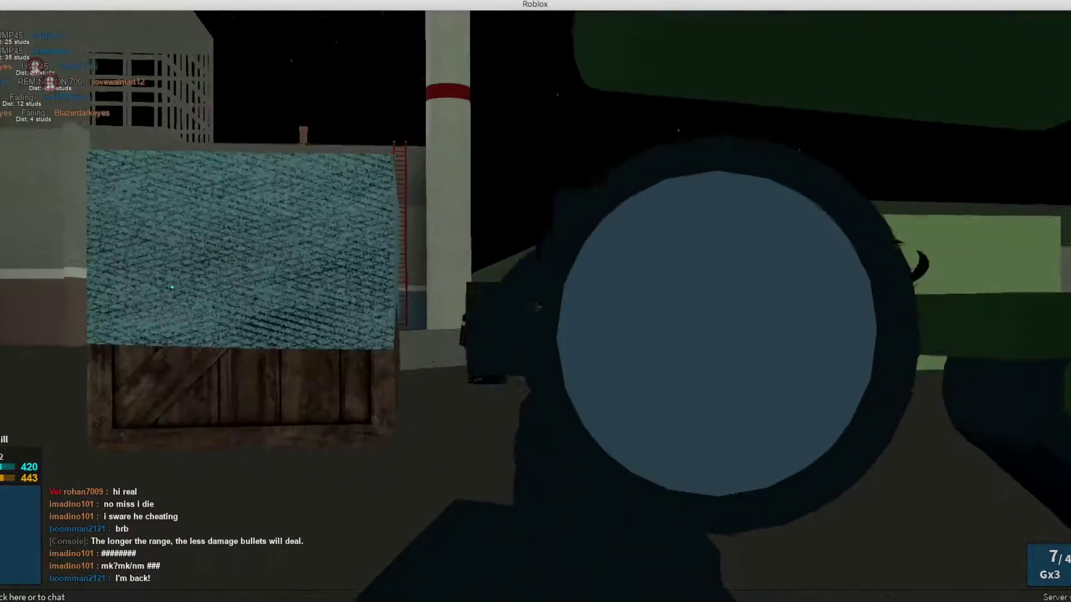
{"action": "right_click", "coordinate": [536, 301]}
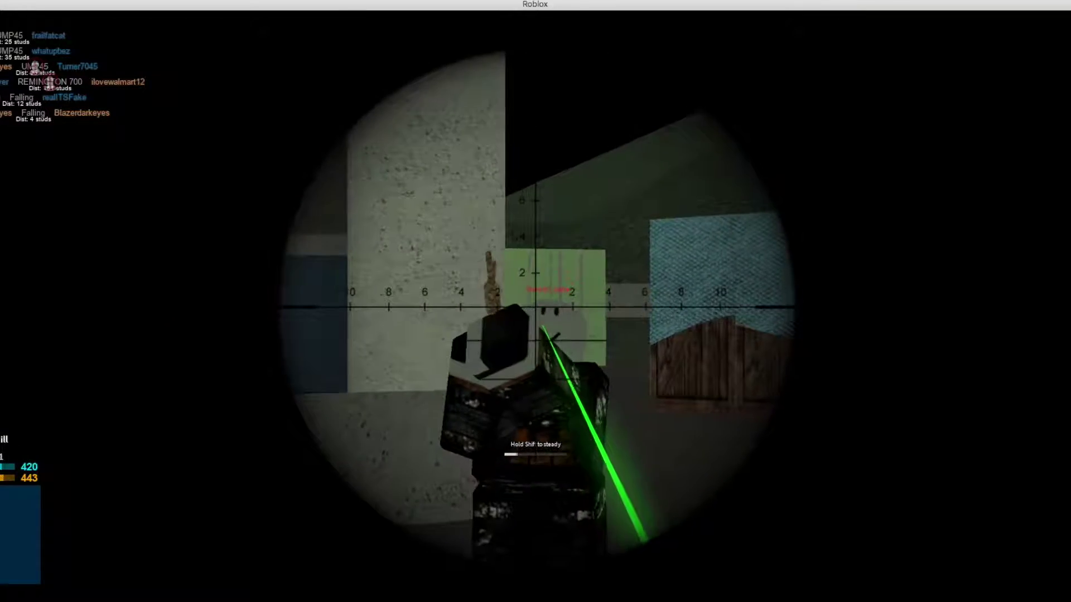
{"action": "right_click", "coordinate": [535, 301]}
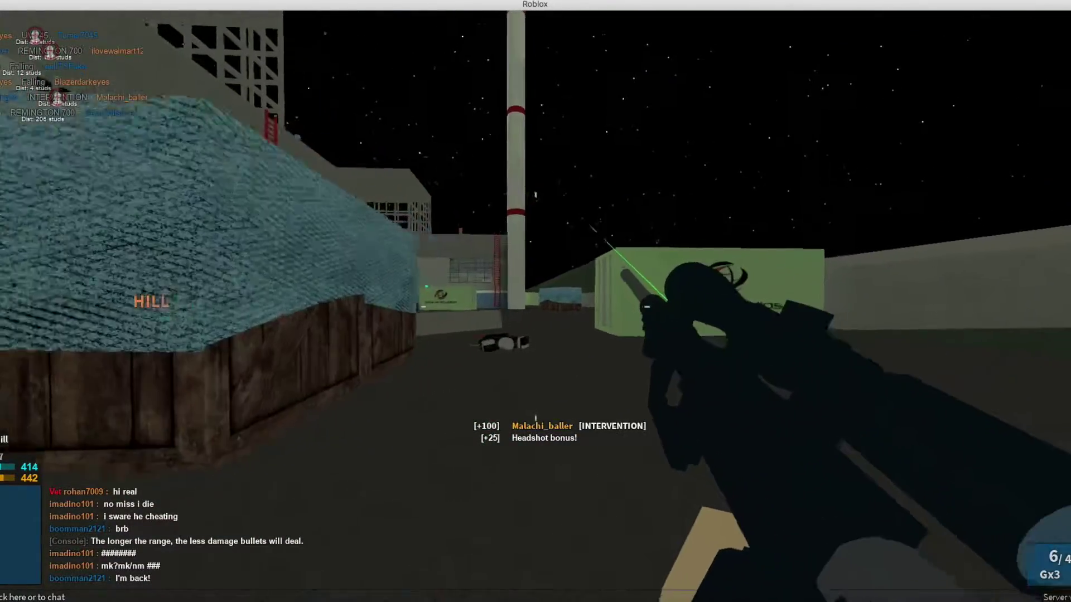
{"action": "key", "text": "r"}
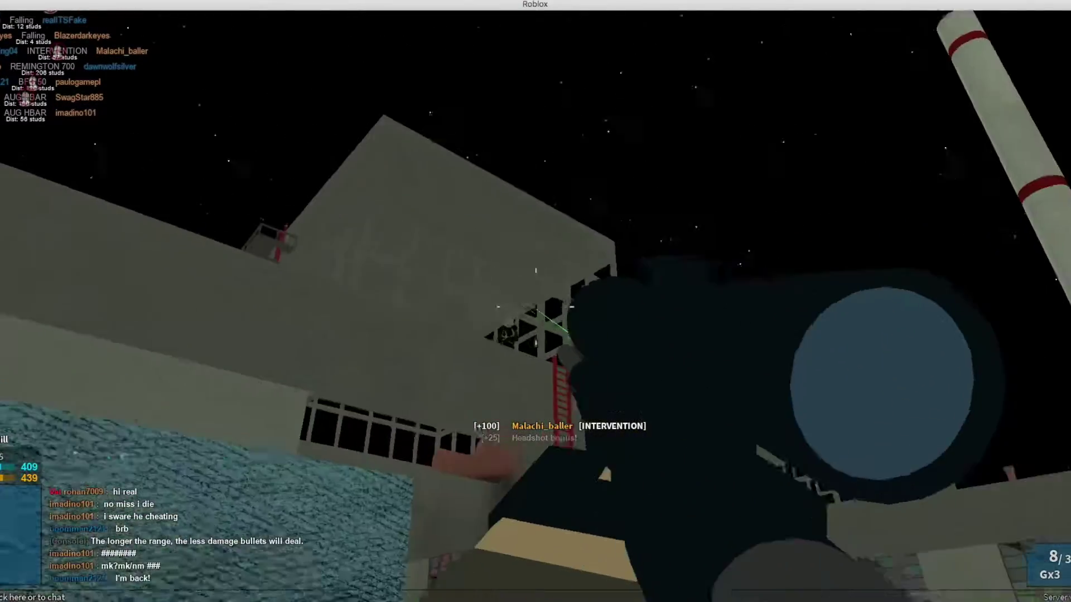
- Headshot the nearby enemy by the building, reload, and re-equip the sniper rifle
{"action": "right_click", "coordinate": [536, 301]}
{"action": "left_click", "coordinate": [536, 301]}
{"action": "right_click", "coordinate": [536, 302]}
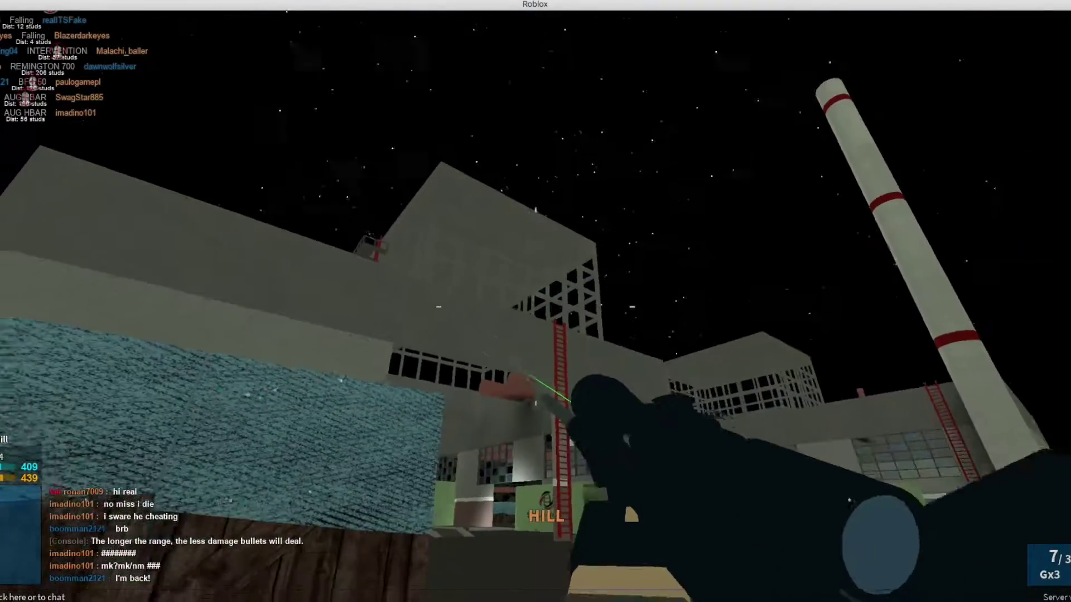
{"action": "key", "text": "w"}
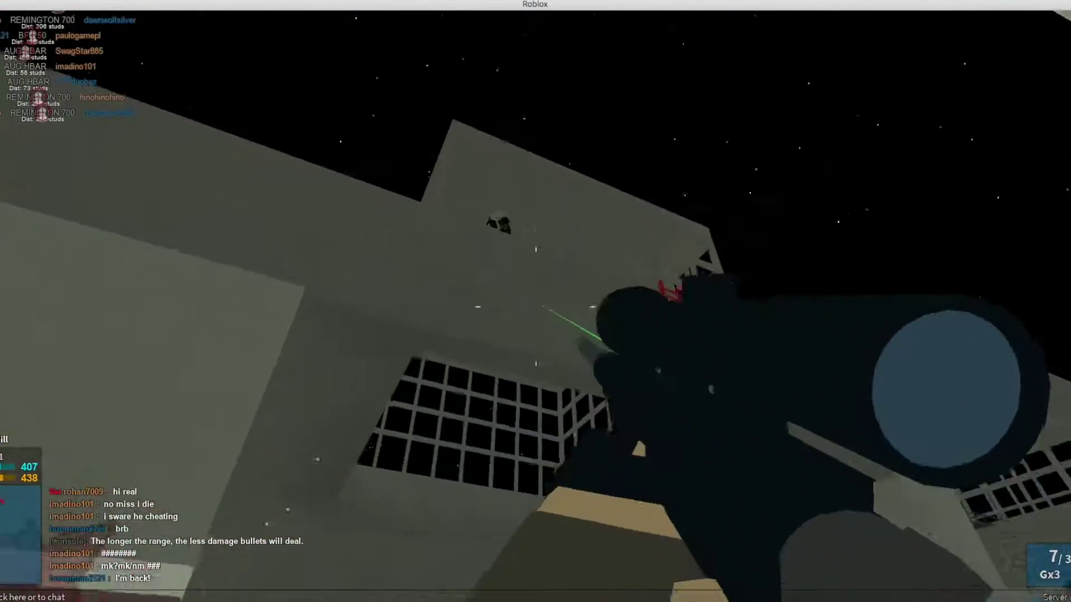
{"action": "right_click", "coordinate": [536, 301]}
{"action": "left_click", "coordinate": [535, 302]}
{"action": "right_click", "coordinate": [536, 302]}
{"action": "key", "text": "r"}
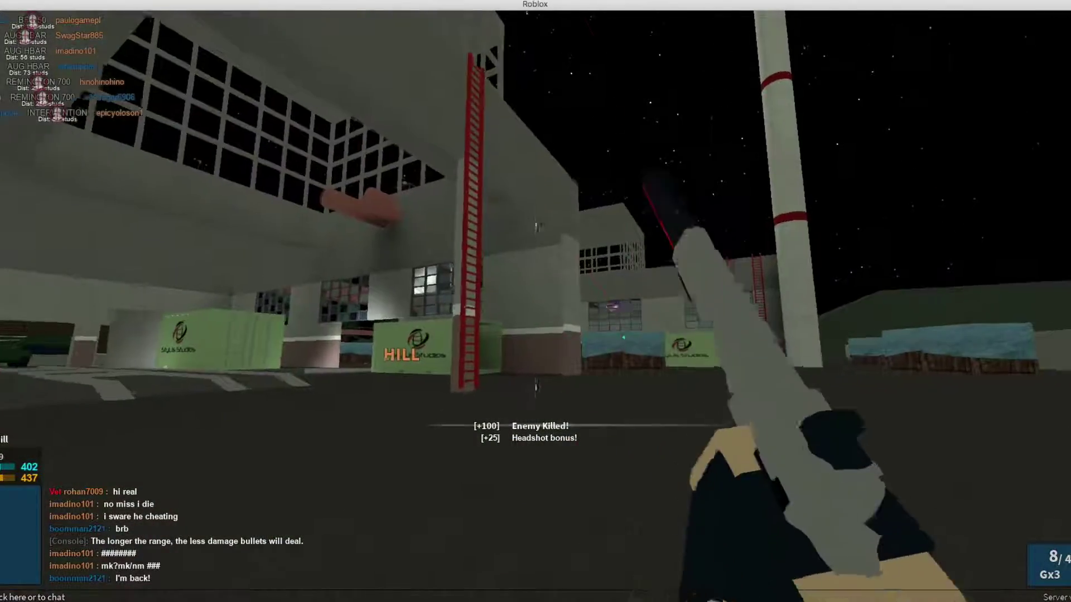
{"action": "key", "text": "1"}
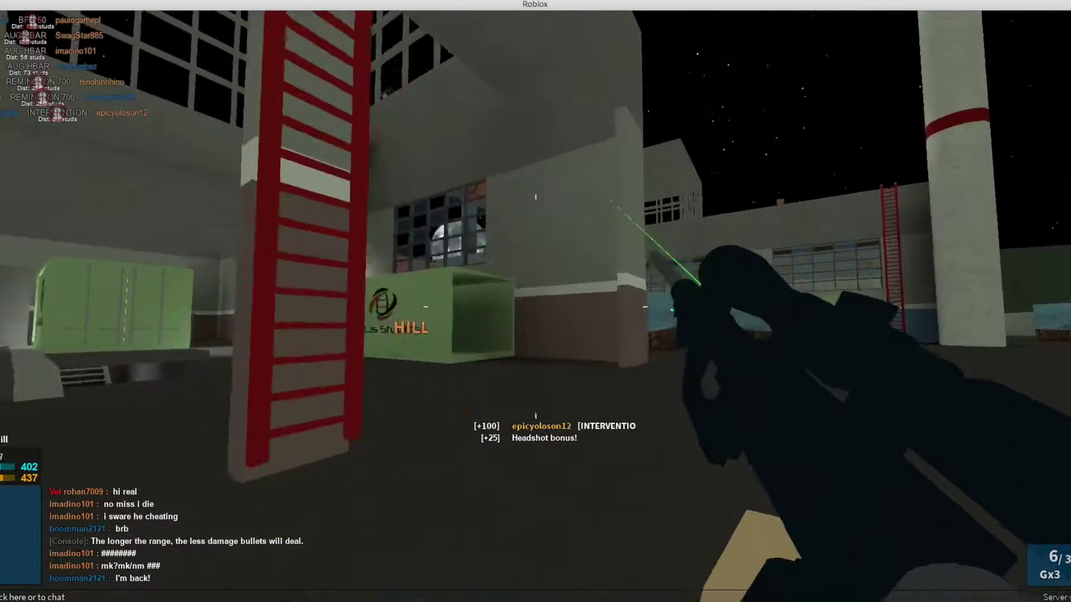
- Climb the red ladder onto the rooftop, firing a shot on the way
{"action": "key", "text": "w"}
{"action": "key", "text": "2"}
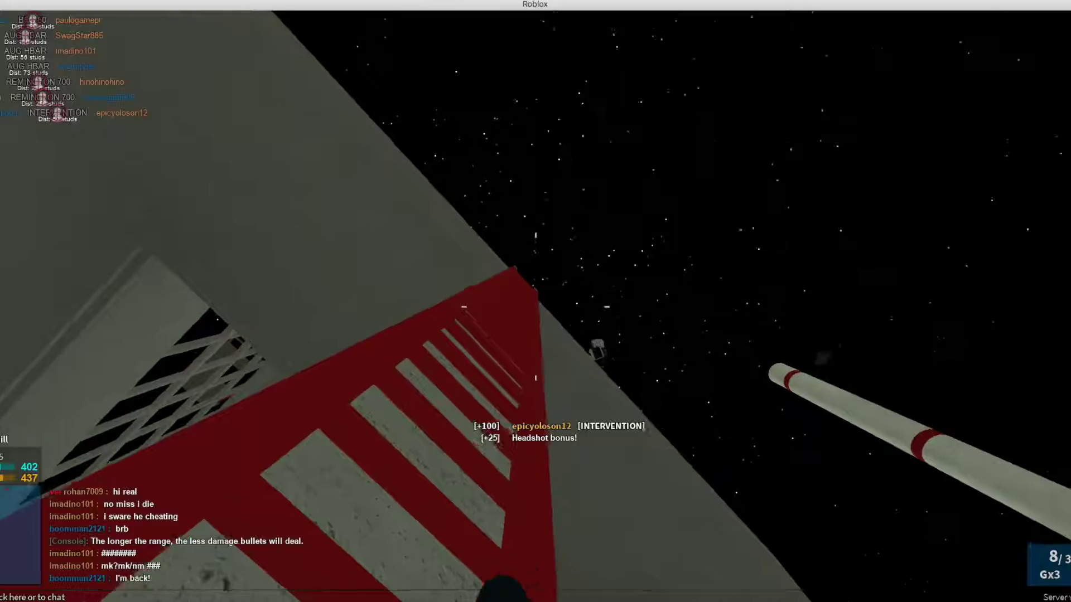
{"action": "key", "text": "w"}
{"action": "left_click", "coordinate": [536, 301]}
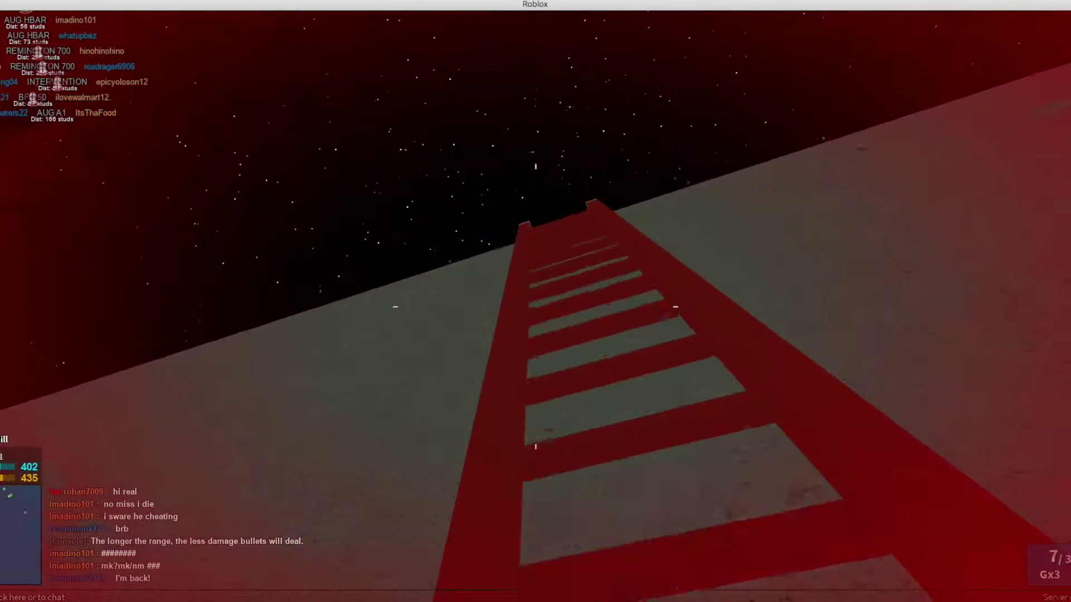
{"action": "key", "text": "w"}
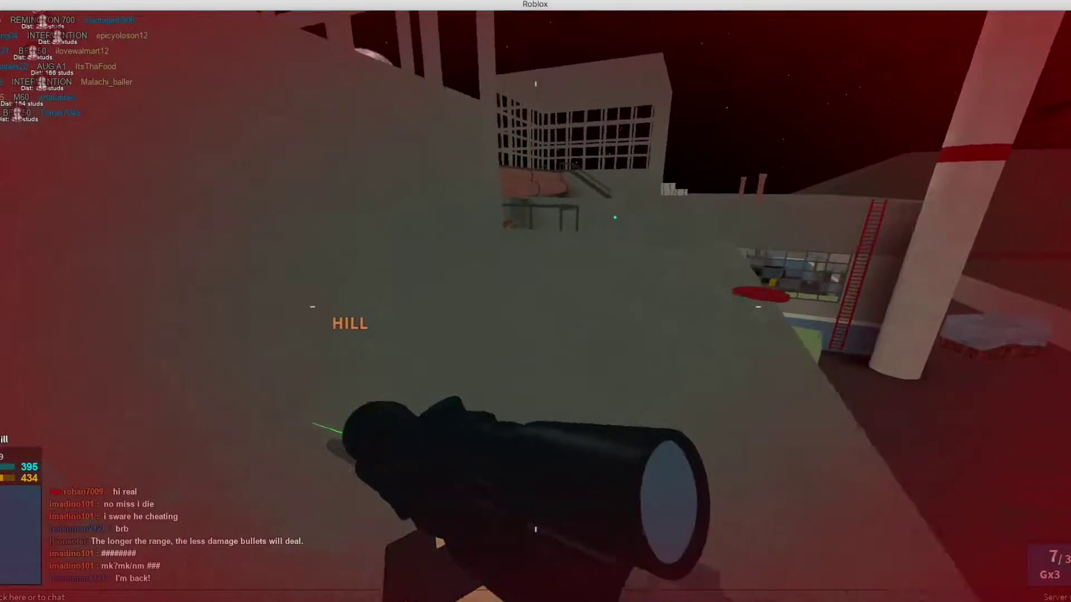
{"action": "key", "text": "w"}
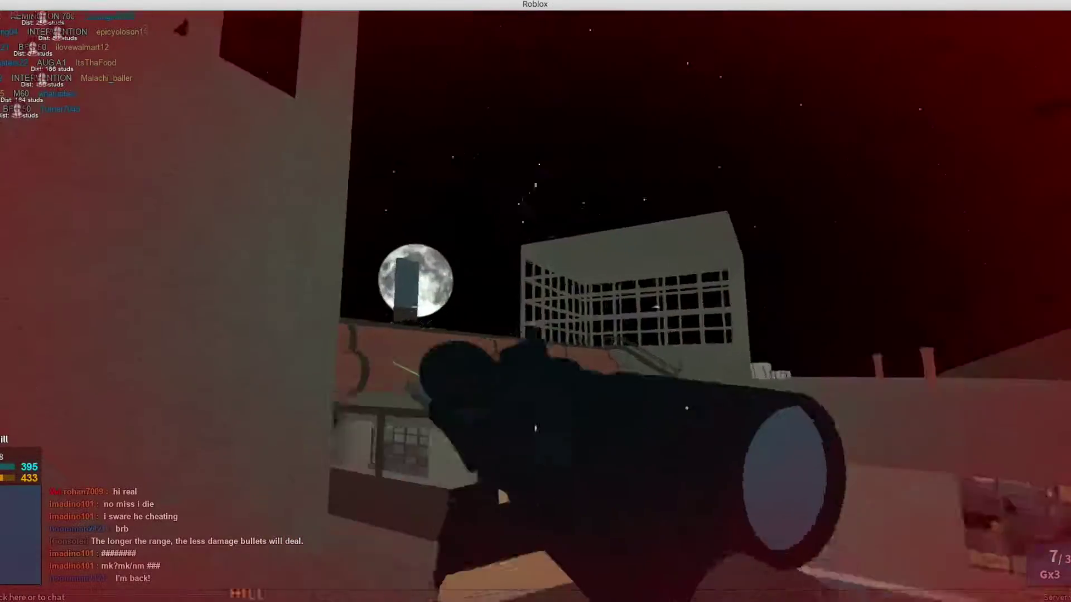
- Headshot the enemy by the grated structure, then fire at enemies below
{"action": "right_click", "coordinate": [536, 301]}
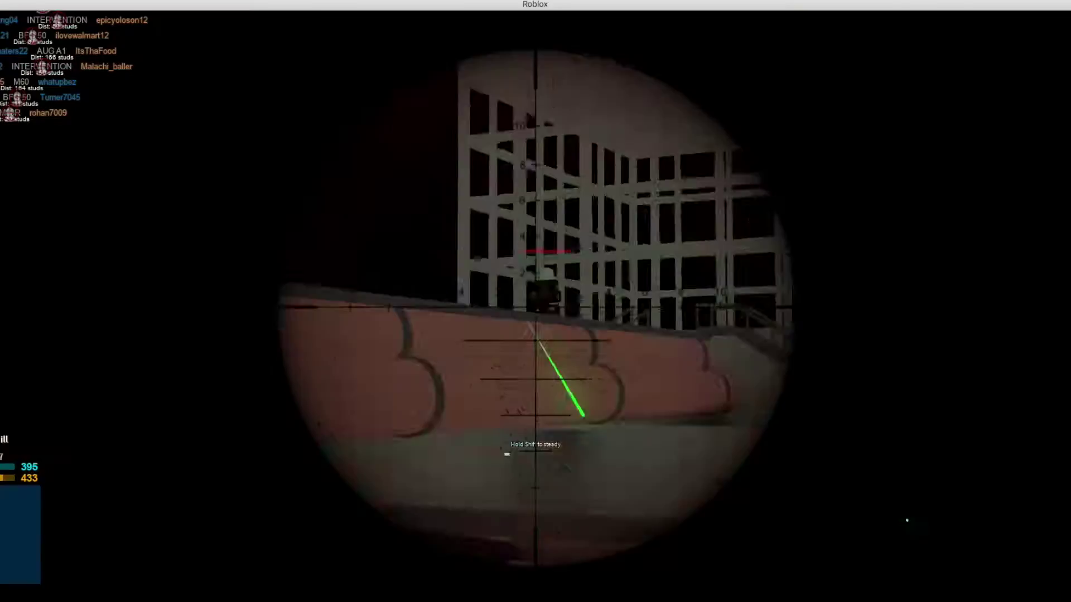
{"action": "left_click", "coordinate": [536, 302]}
{"action": "right_click", "coordinate": [536, 301]}
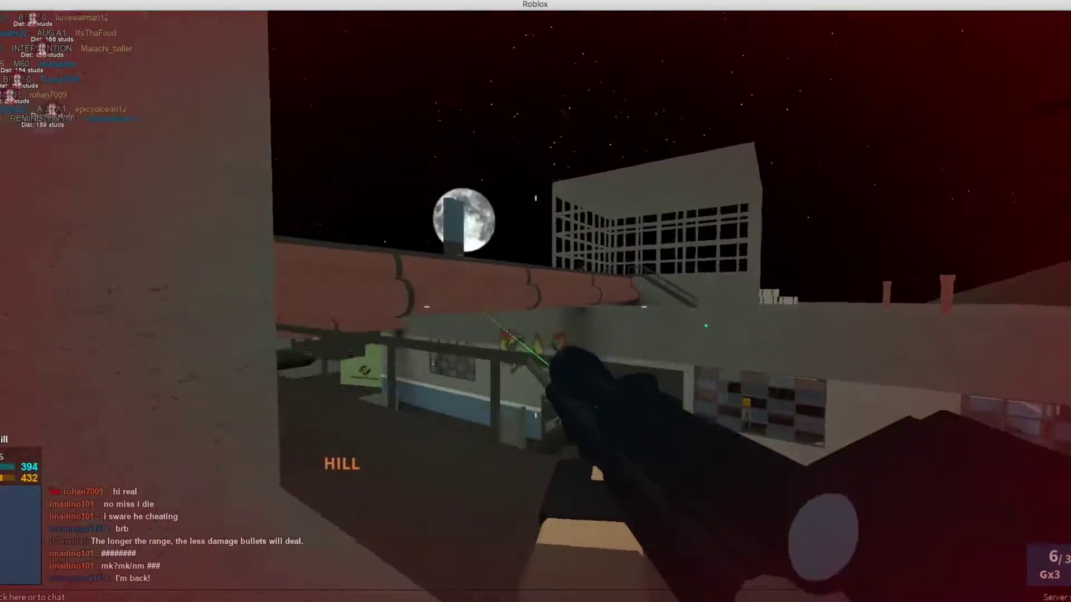
{"action": "right_click", "coordinate": [535, 302]}
{"action": "left_click", "coordinate": [536, 302]}
{"action": "right_click", "coordinate": [535, 301]}
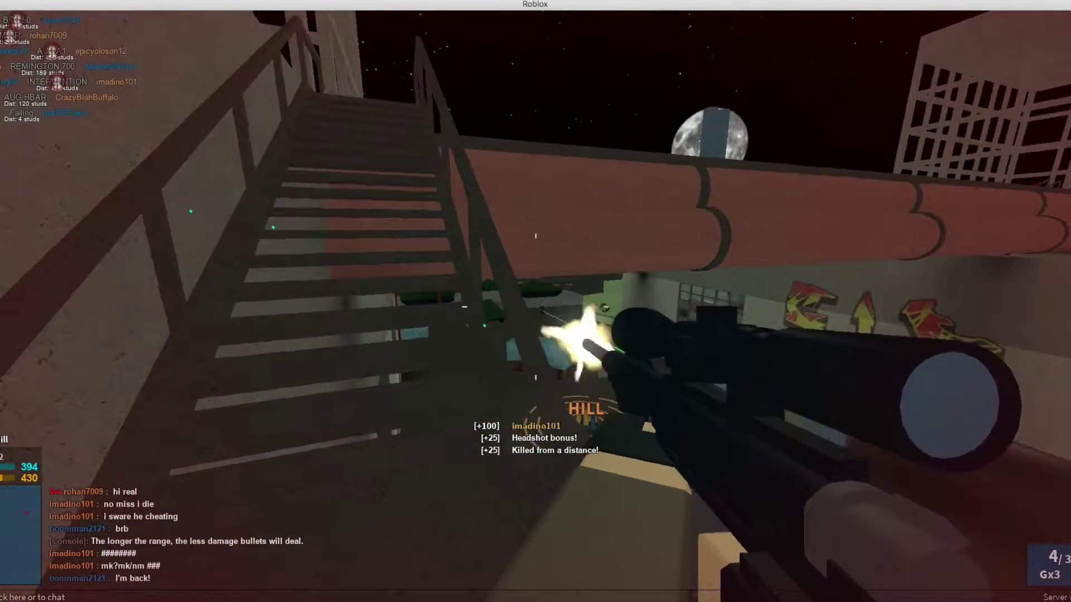
{"action": "key", "text": "w"}
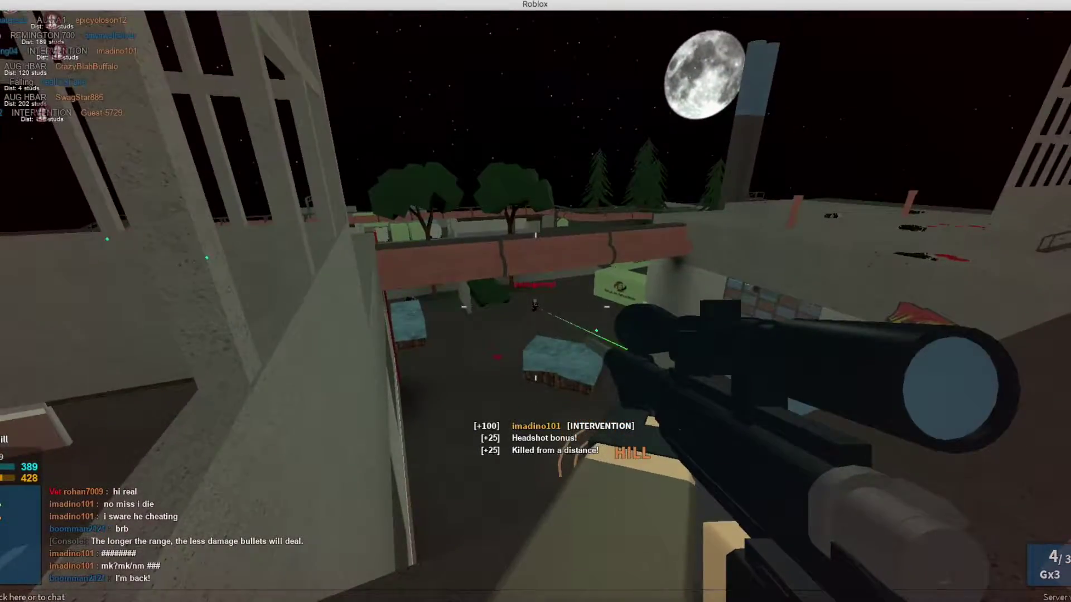
{"action": "left_click", "coordinate": [535, 301]}
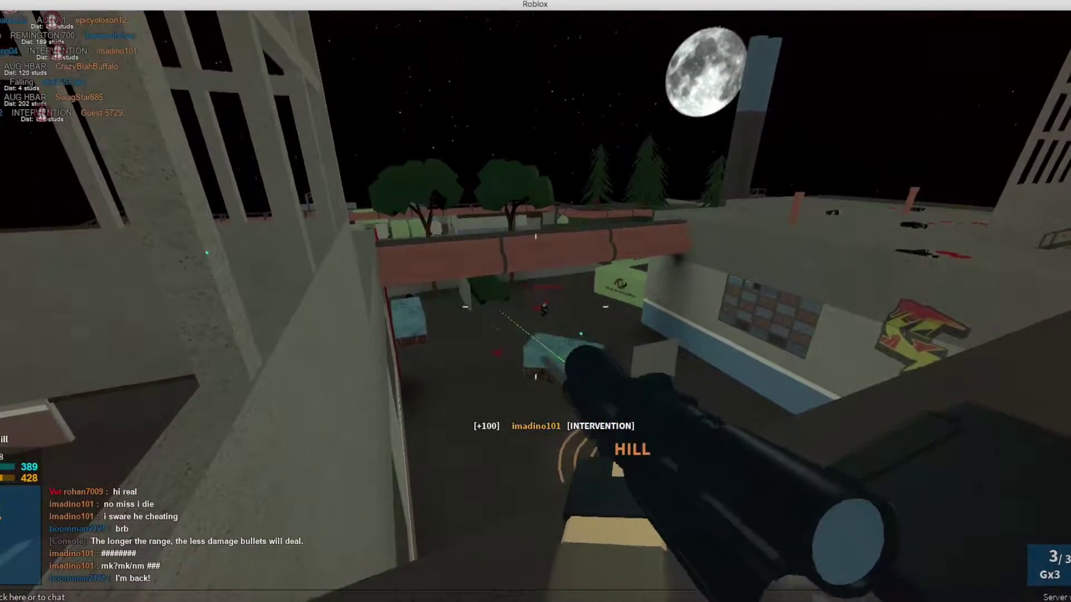
- Cross along the orange pipe, reload, and descend the stairs onto the open roof
{"action": "key", "text": "w"}
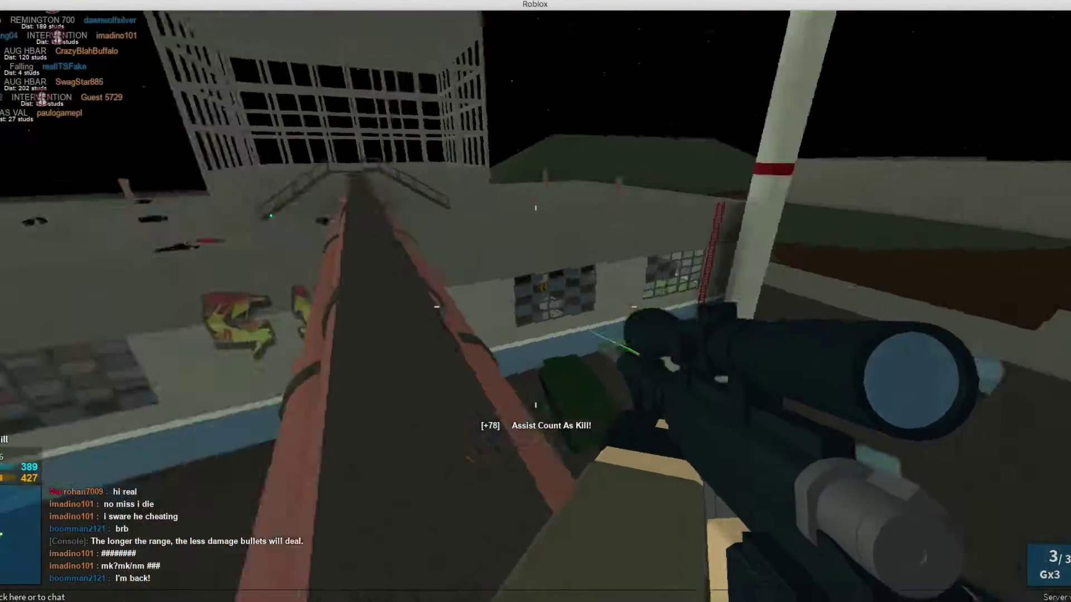
{"action": "key", "text": "w"}
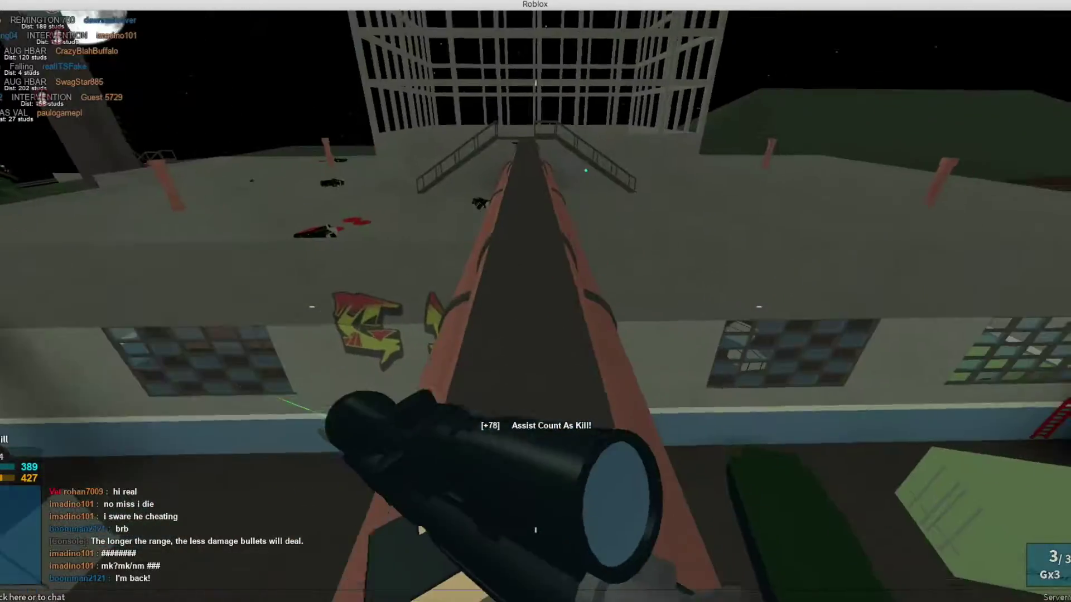
{"action": "key", "text": "w"}
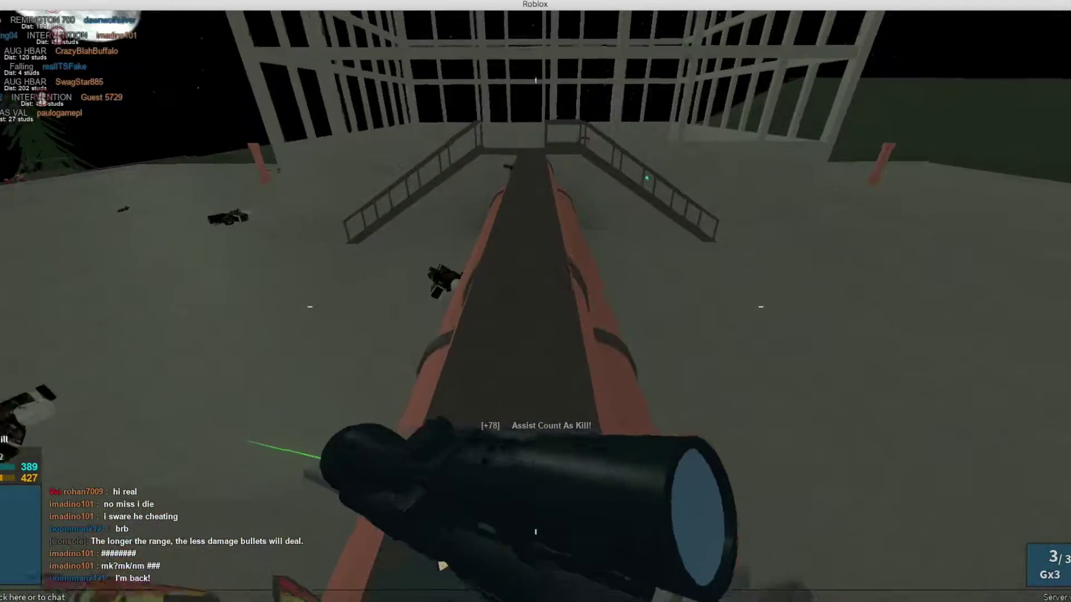
{"action": "key", "text": "w"}
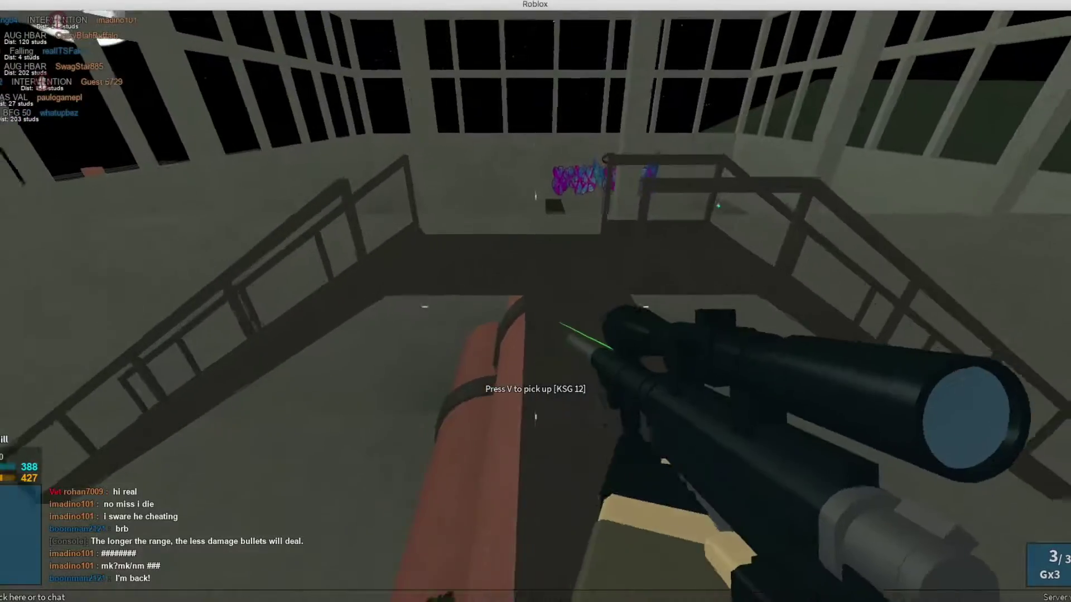
{"action": "key", "text": "v"}
{"action": "key", "text": "w"}
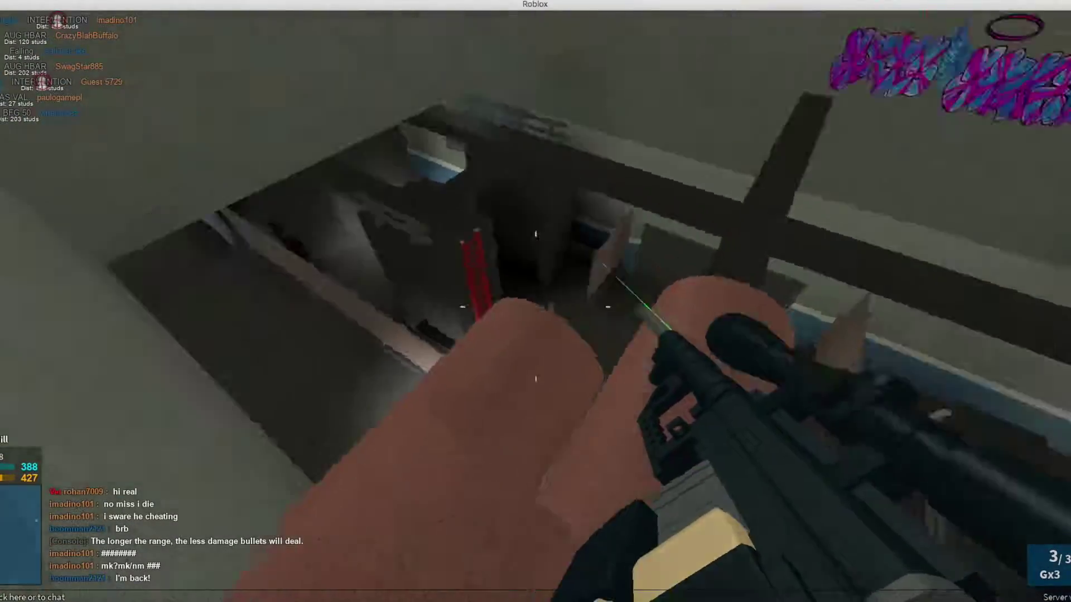
{"action": "key", "text": "w"}
{"action": "key", "text": "w"}
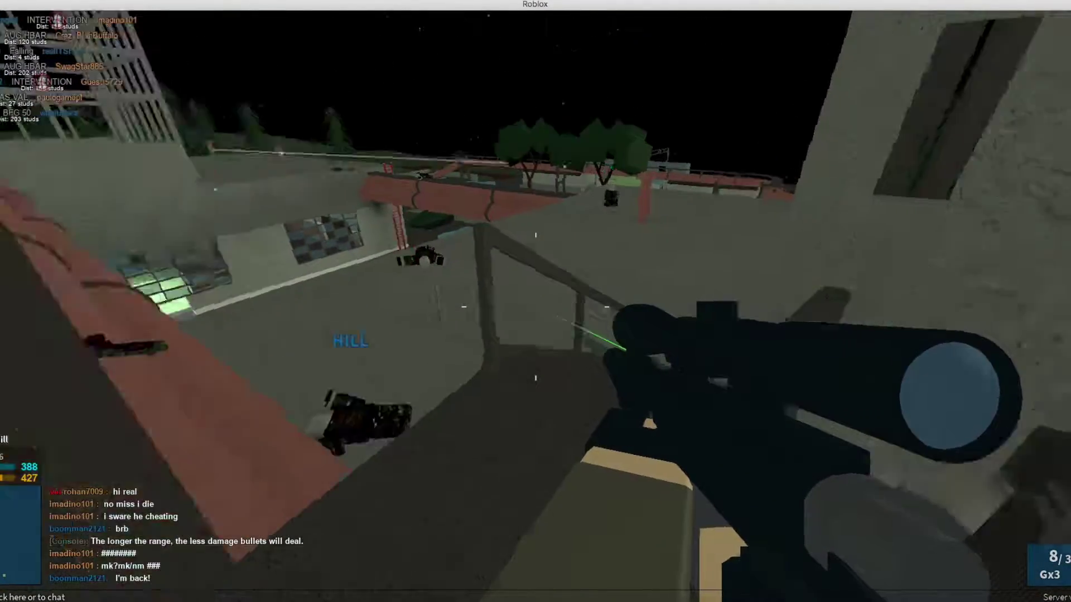
{"action": "key", "text": "w"}
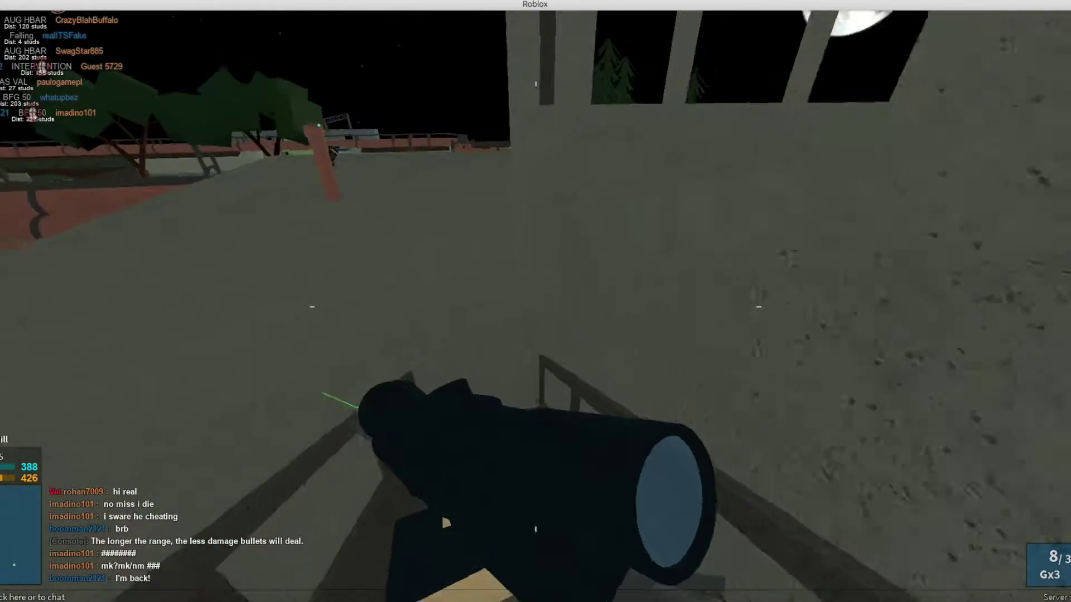
{"action": "key", "text": "w"}
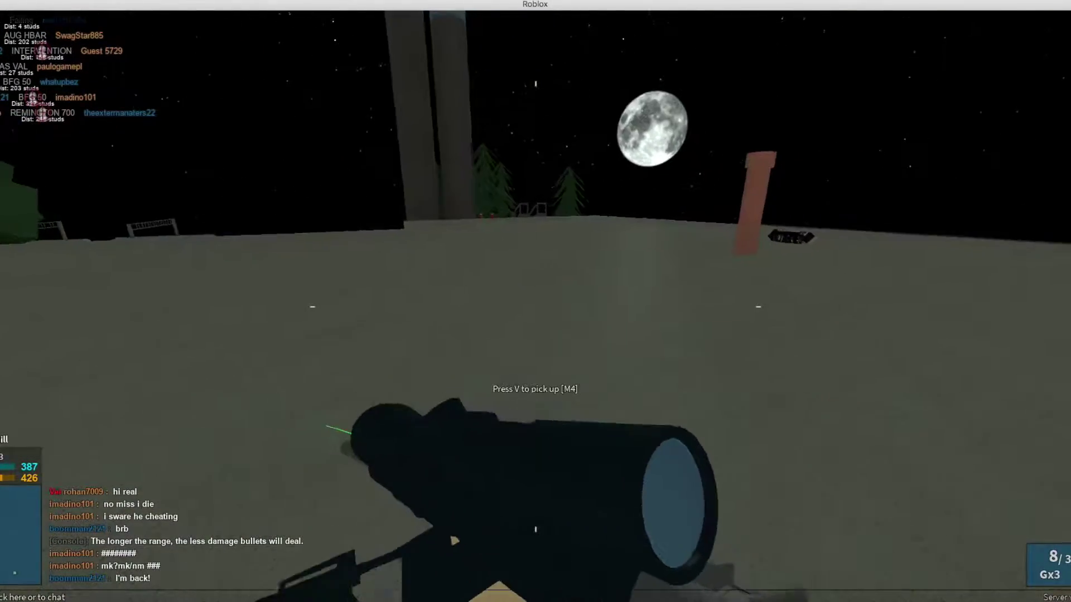
{"action": "key", "text": "w"}
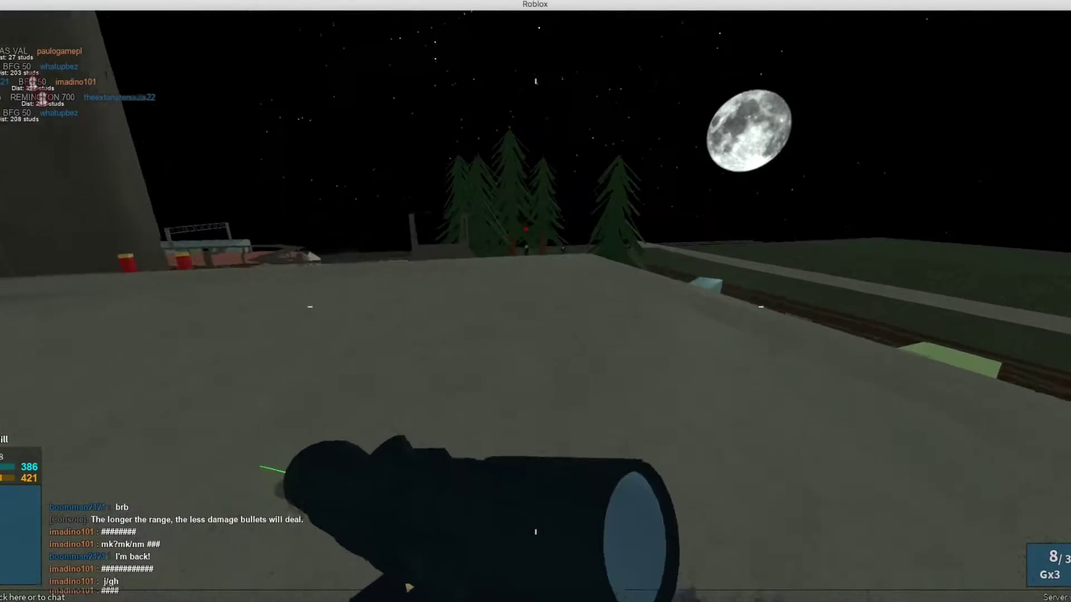
- Snipe at the enemies near the trees and a distant target from the rooftop
{"action": "right_click", "coordinate": [536, 301]}
{"action": "left_click", "coordinate": [536, 302]}
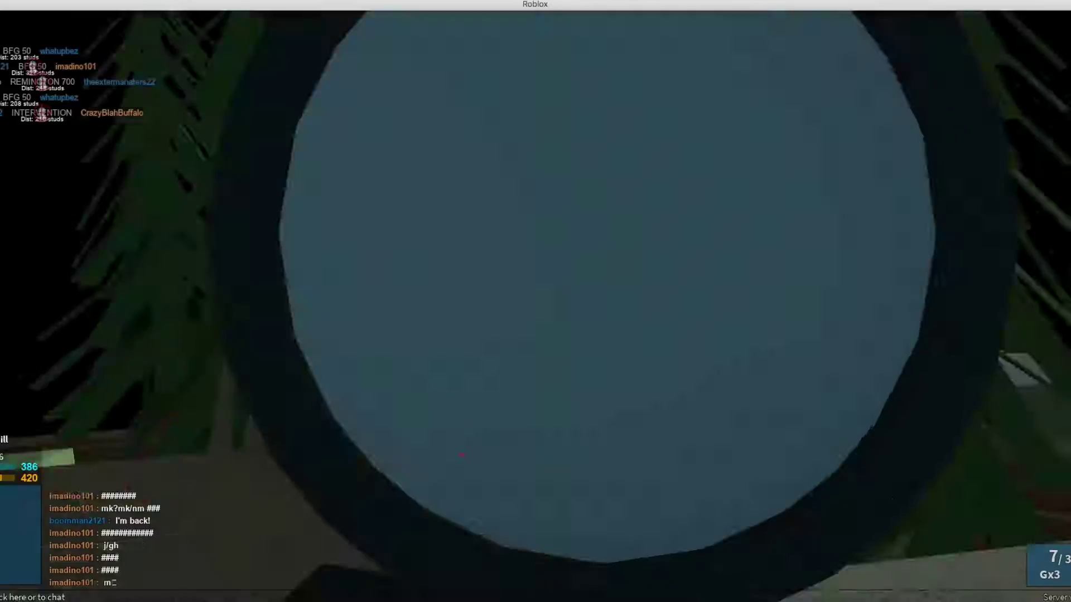
{"action": "right_click", "coordinate": [536, 302]}
{"action": "right_click", "coordinate": [536, 302]}
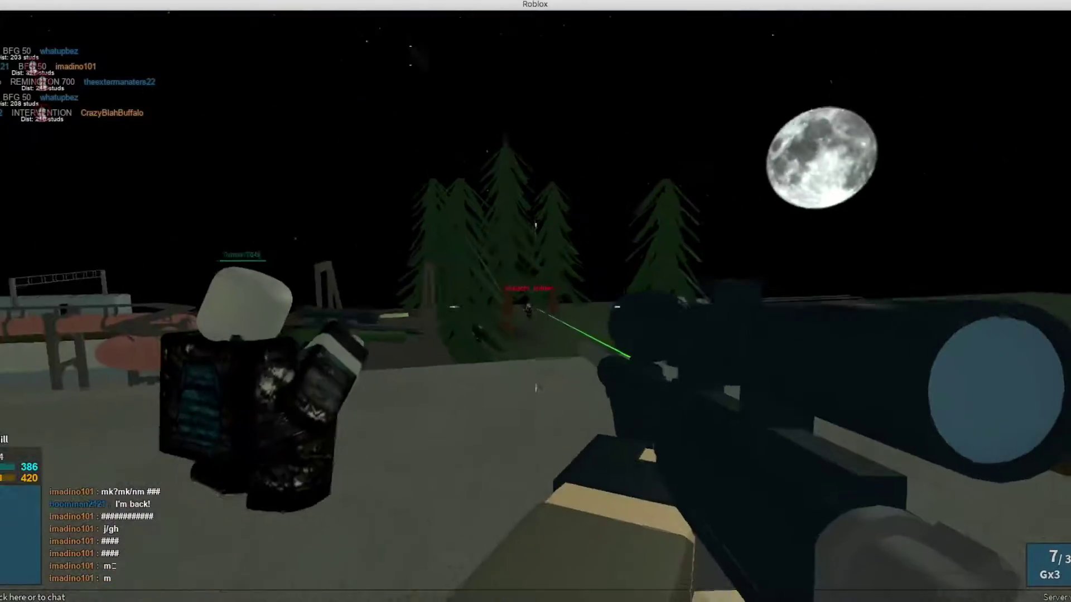
{"action": "left_click", "coordinate": [536, 302]}
{"action": "right_click", "coordinate": [535, 301]}
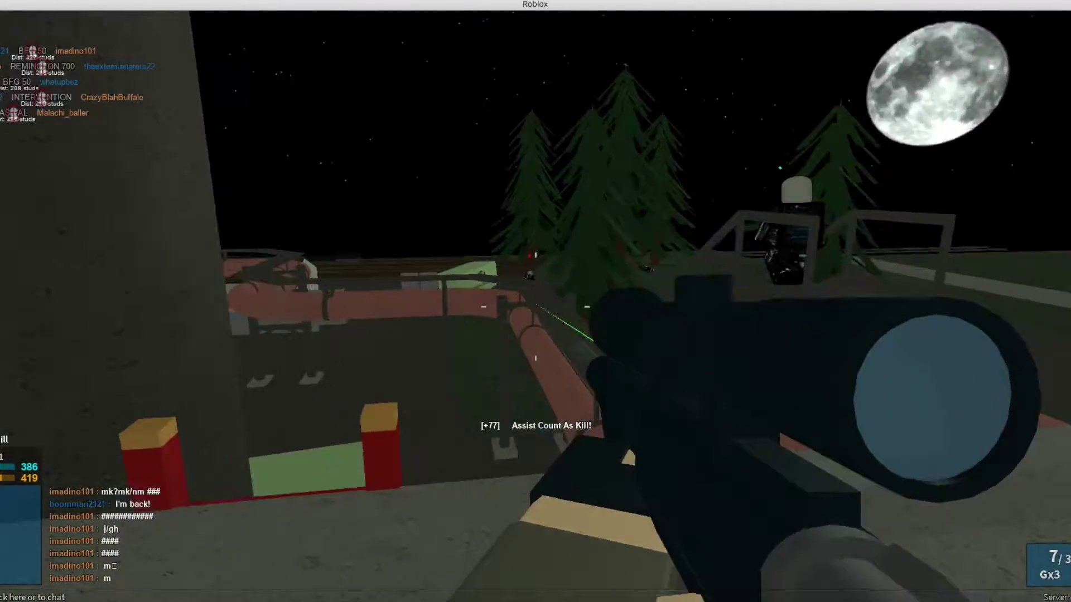
{"action": "right_click", "coordinate": [536, 302]}
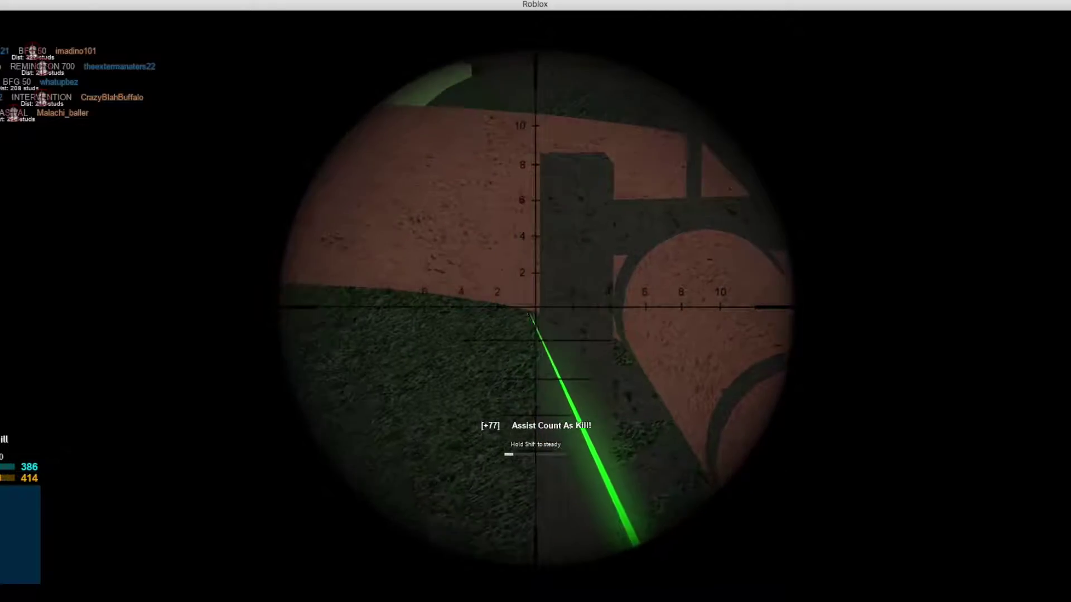
{"action": "left_click", "coordinate": [536, 302]}
{"action": "right_click", "coordinate": [536, 301]}
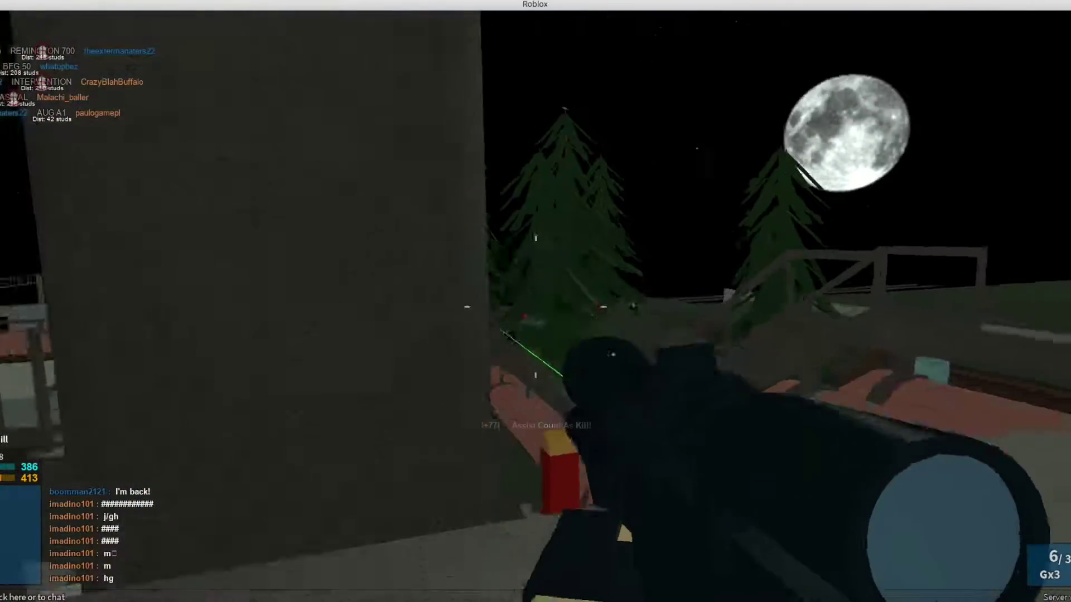
- Keep firing at the scoped enemy until landing the kill
{"action": "left_click", "coordinate": [536, 302]}
{"action": "right_click", "coordinate": [536, 301]}
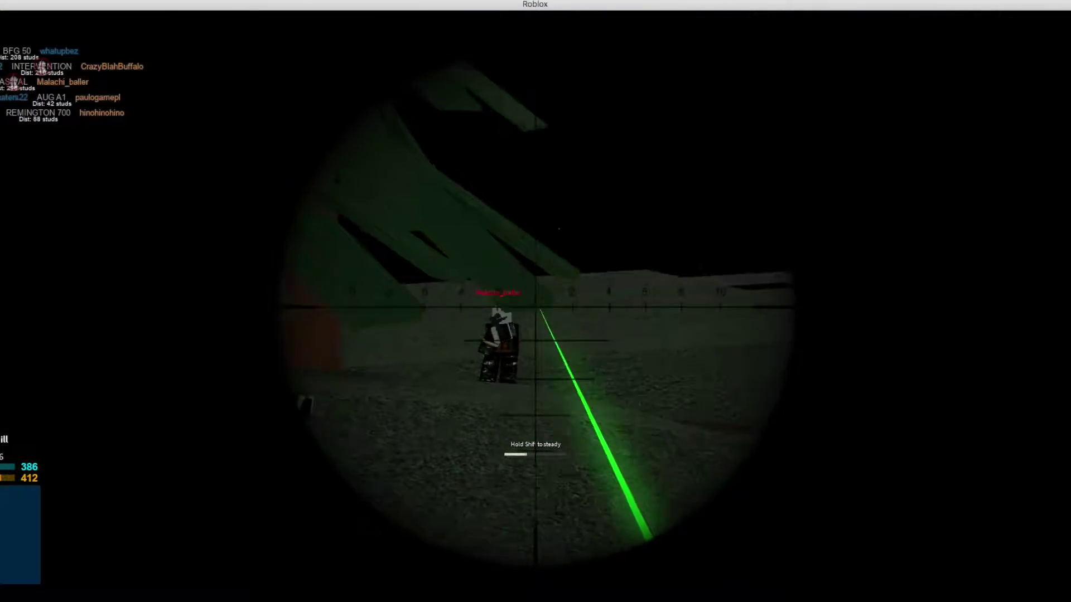
{"action": "right_click", "coordinate": [536, 302]}
{"action": "left_click", "coordinate": [536, 301]}
{"action": "right_click", "coordinate": [536, 302]}
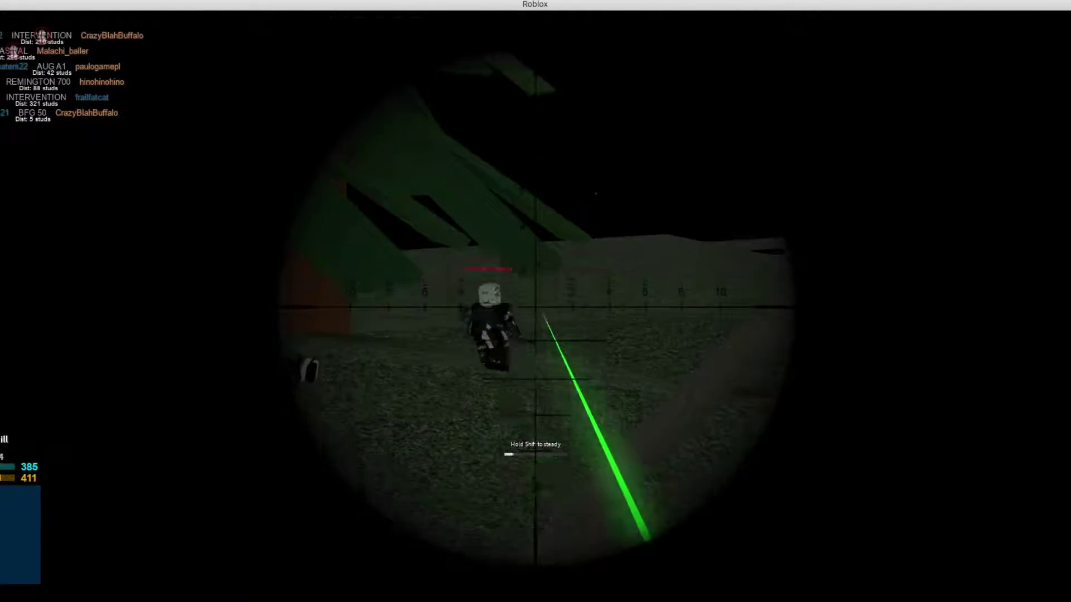
{"action": "left_click", "coordinate": [536, 301]}
{"action": "right_click", "coordinate": [535, 302]}
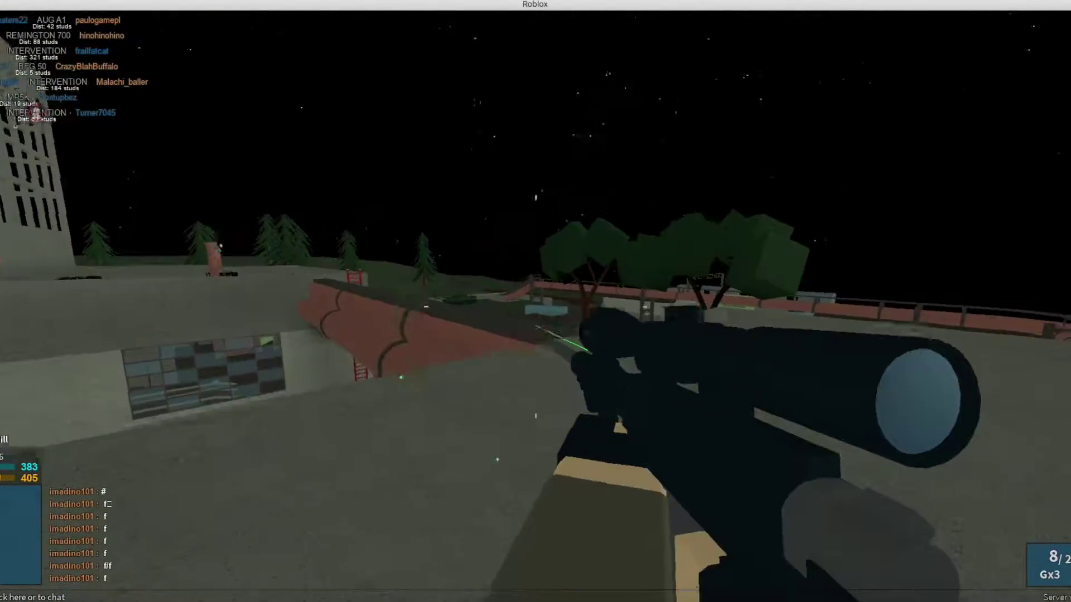
- Score a headshot kill on a new target and survey the map
{"action": "right_click", "coordinate": [536, 301]}
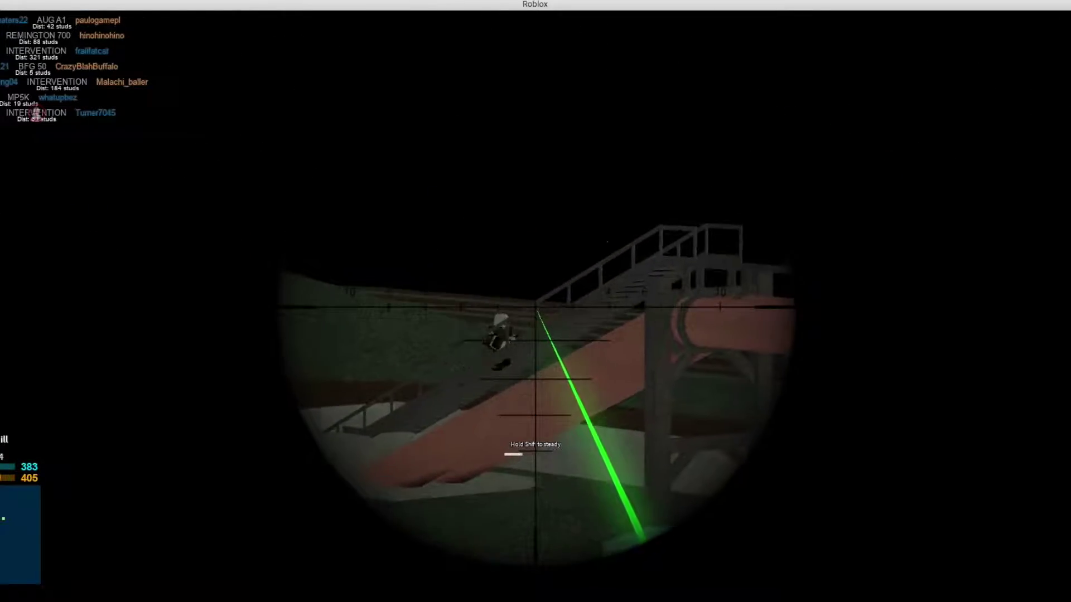
{"action": "left_click", "coordinate": [536, 359]}
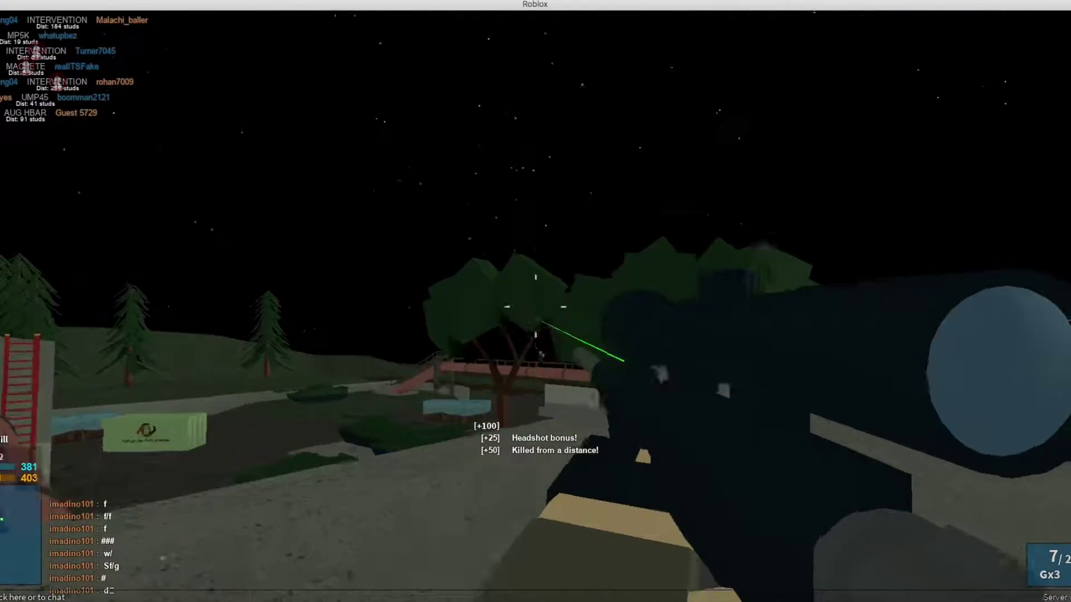
{"action": "right_click", "coordinate": [536, 301]}
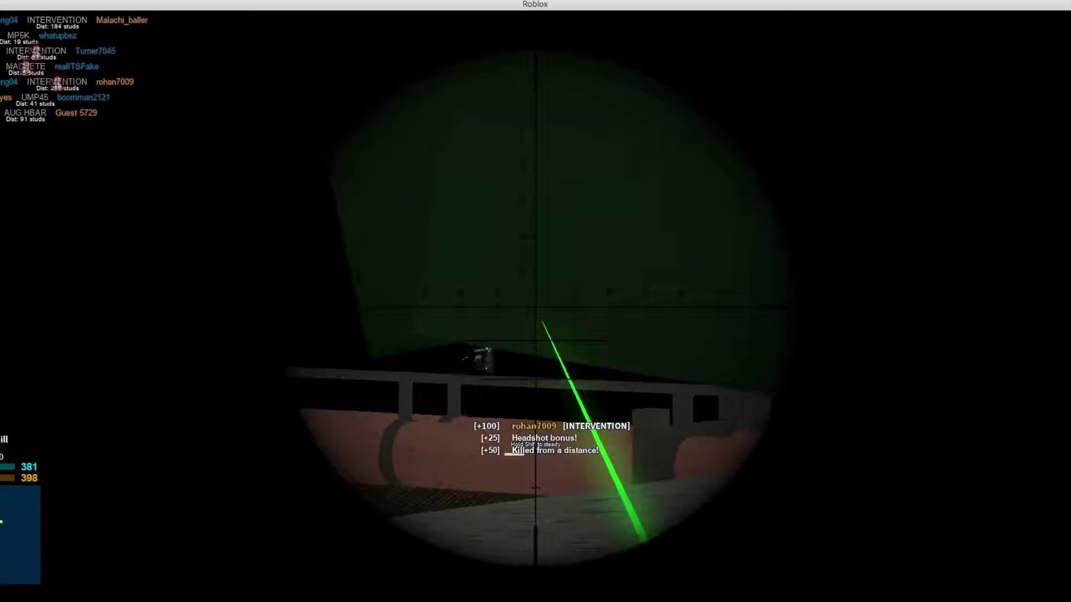
{"action": "right_click", "coordinate": [535, 301]}
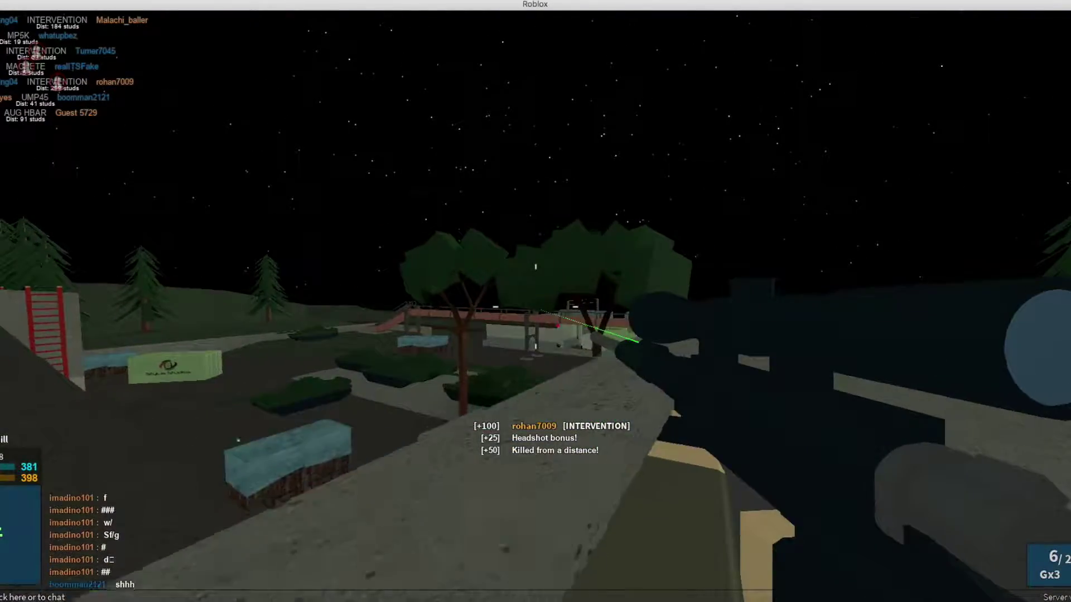
- Headshot another enemy, then shoot the close enemy with the sidearm
{"action": "right_click", "coordinate": [536, 301]}
{"action": "right_click", "coordinate": [536, 301]}
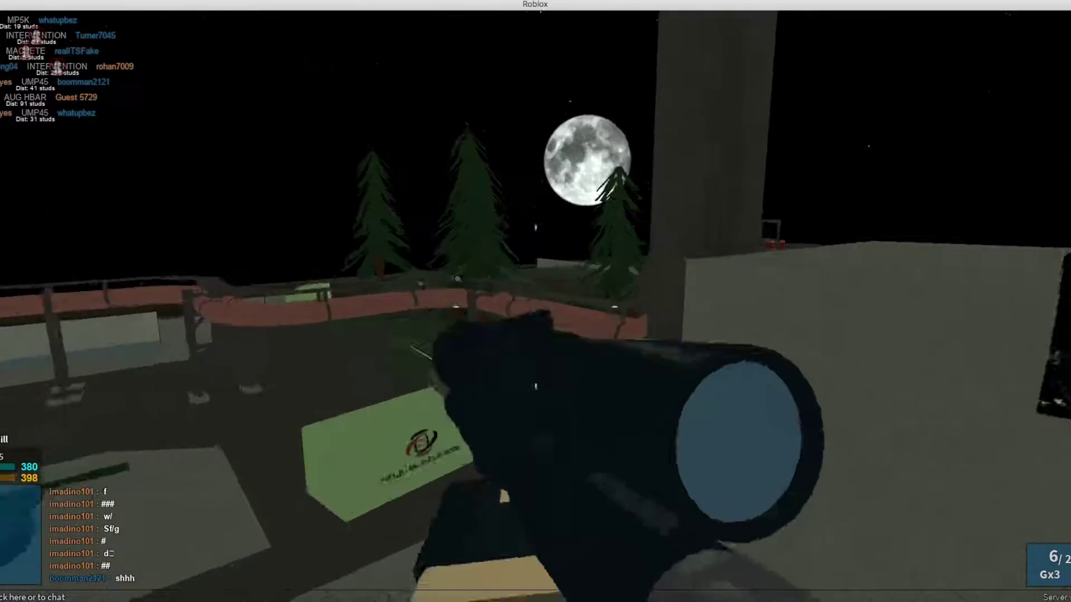
{"action": "right_click", "coordinate": [536, 301]}
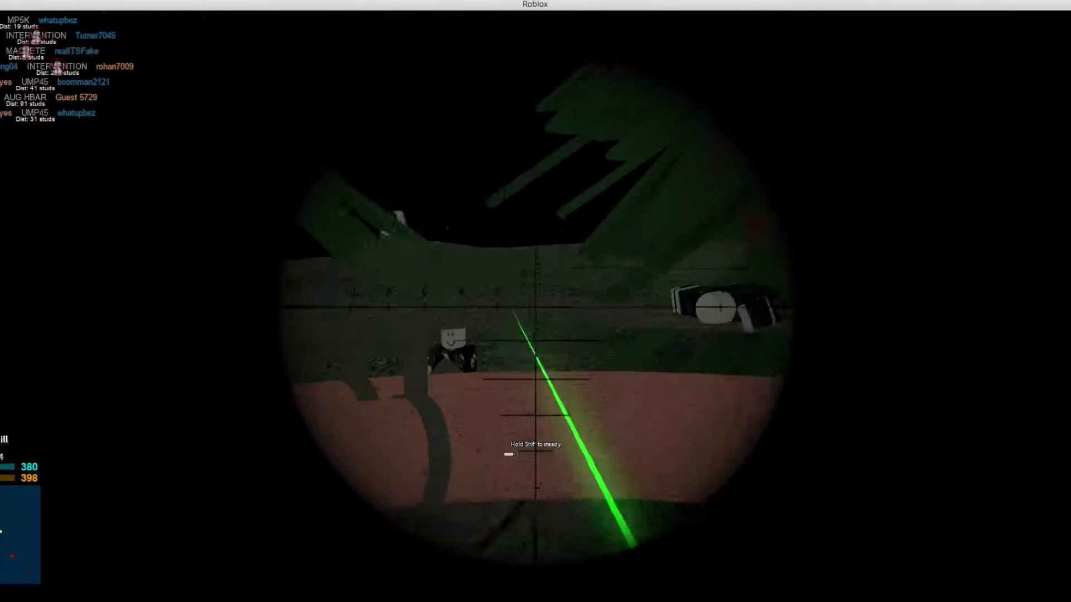
{"action": "left_click", "coordinate": [537, 301]}
{"action": "right_click", "coordinate": [536, 301]}
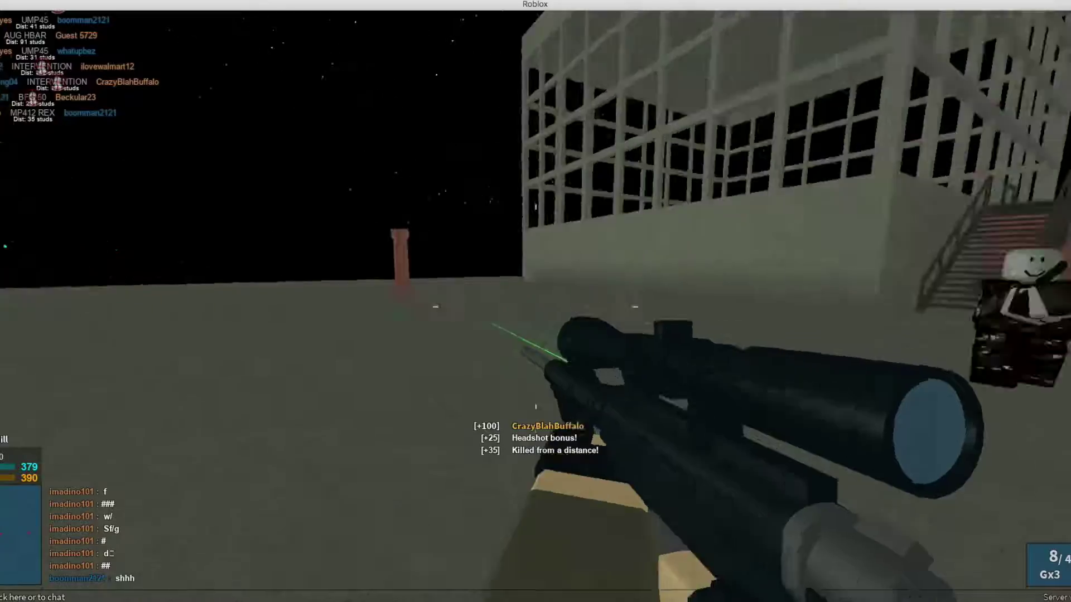
{"action": "key", "text": "2"}
{"action": "left_click", "coordinate": [536, 302]}
- Keep firing at the close enemy, glance through the scope, and re-equip the sniper rifle
{"action": "left_click", "coordinate": [536, 302]}
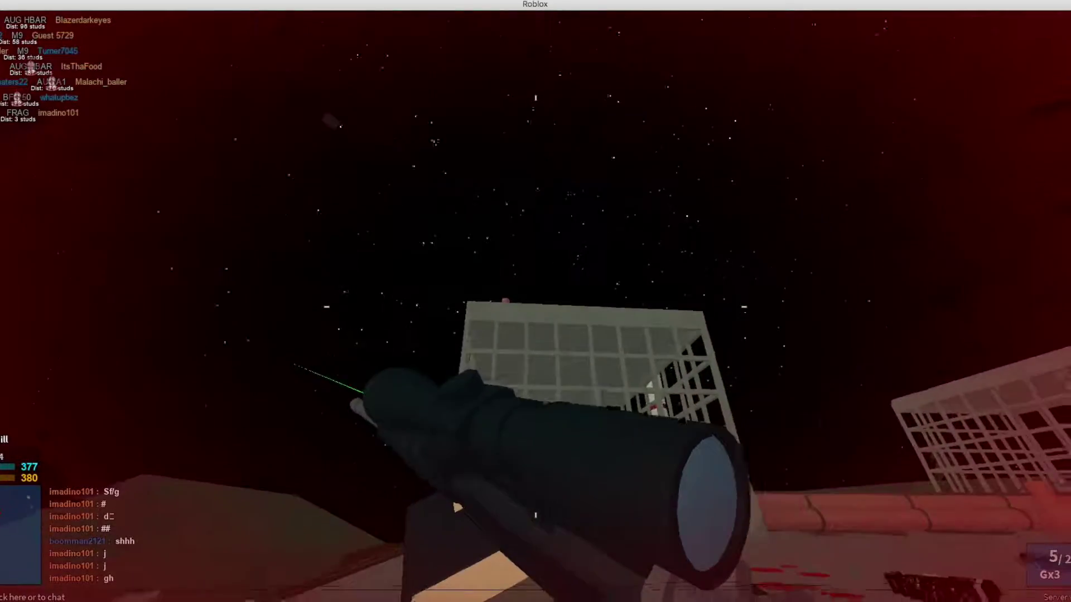
{"action": "right_click", "coordinate": [535, 301]}
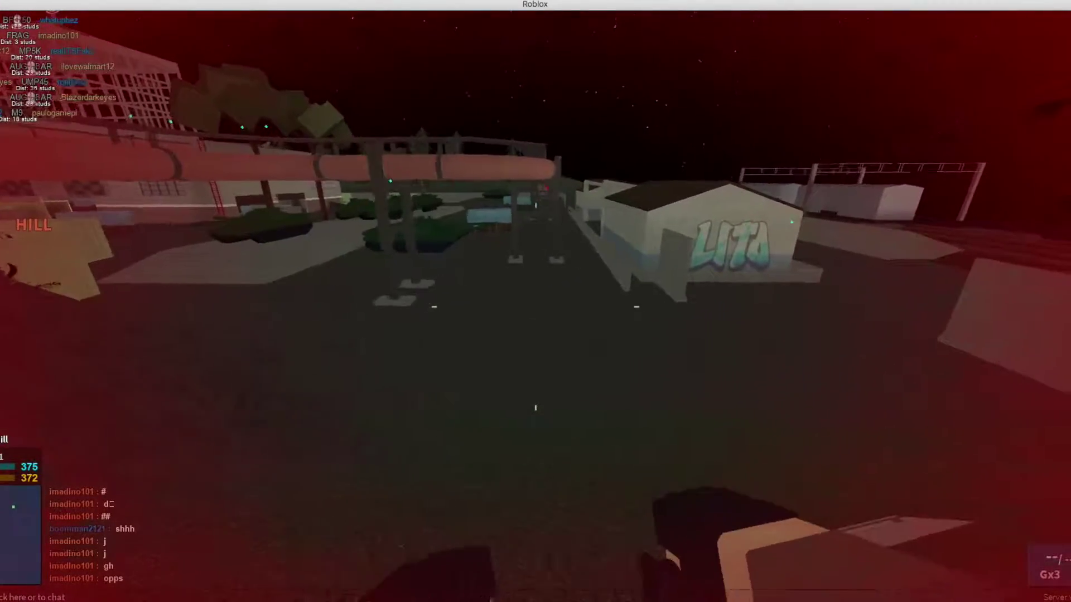
{"action": "key", "text": "1"}
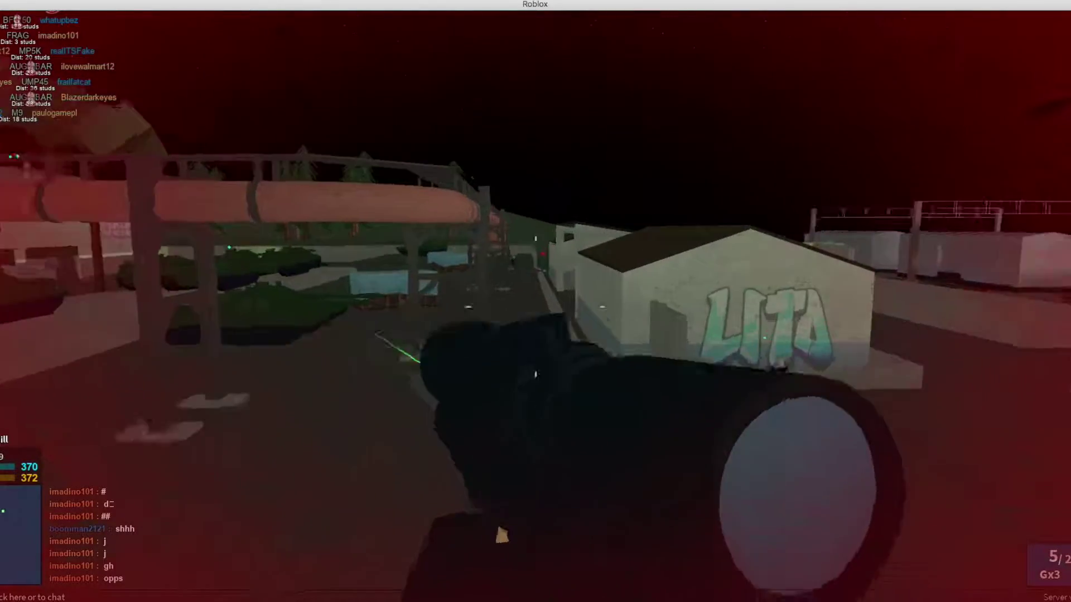
- Scope in with the sniper rifle and headshot two enemies in quick succession
{"action": "right_click", "coordinate": [536, 301]}
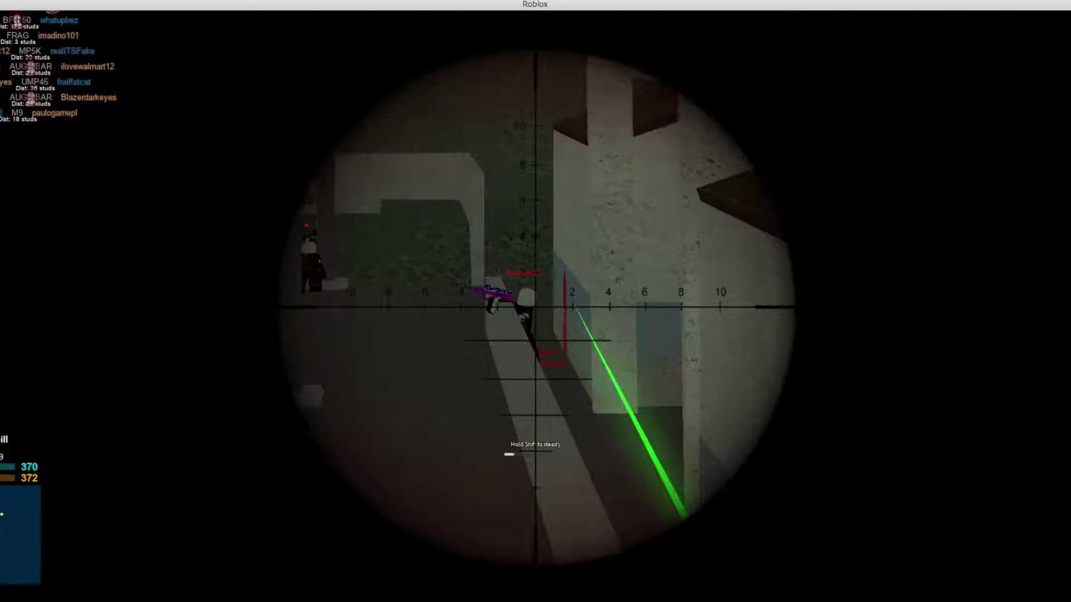
{"action": "right_click", "coordinate": [535, 301]}
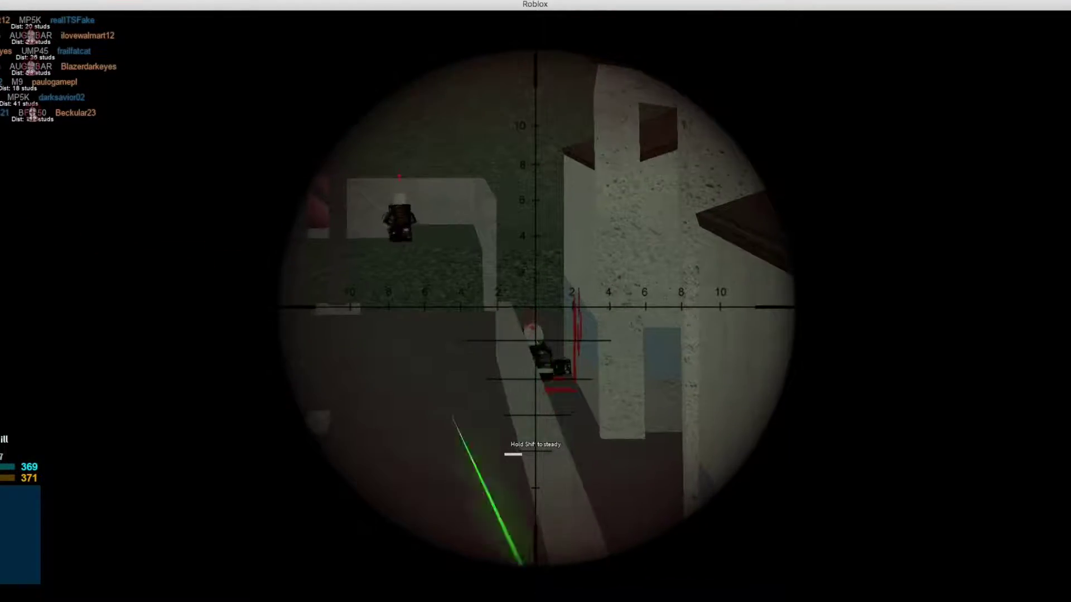
{"action": "right_click", "coordinate": [536, 302]}
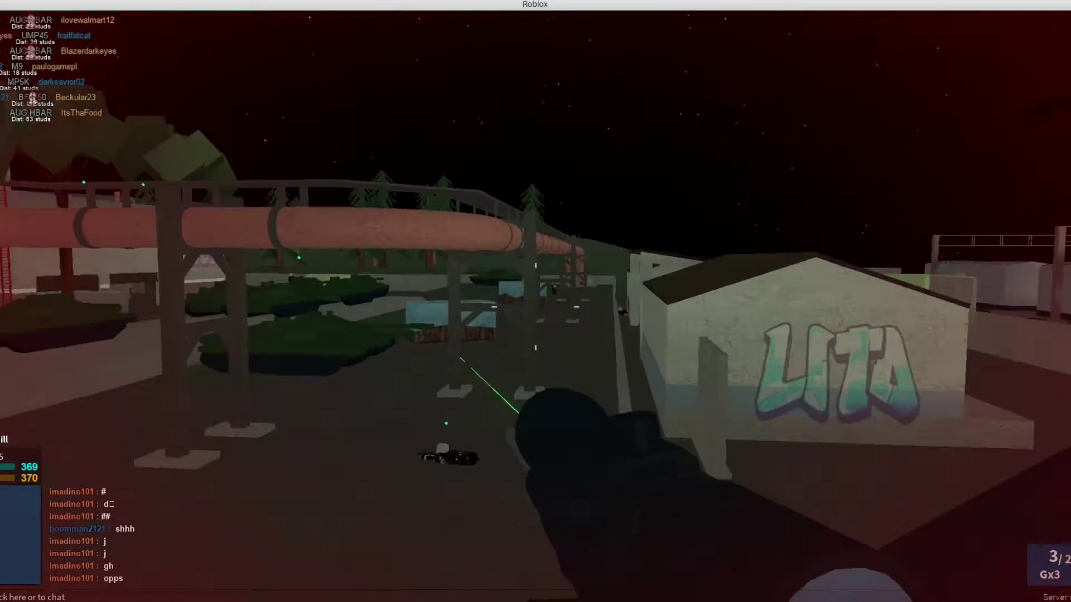
{"action": "right_click", "coordinate": [536, 302]}
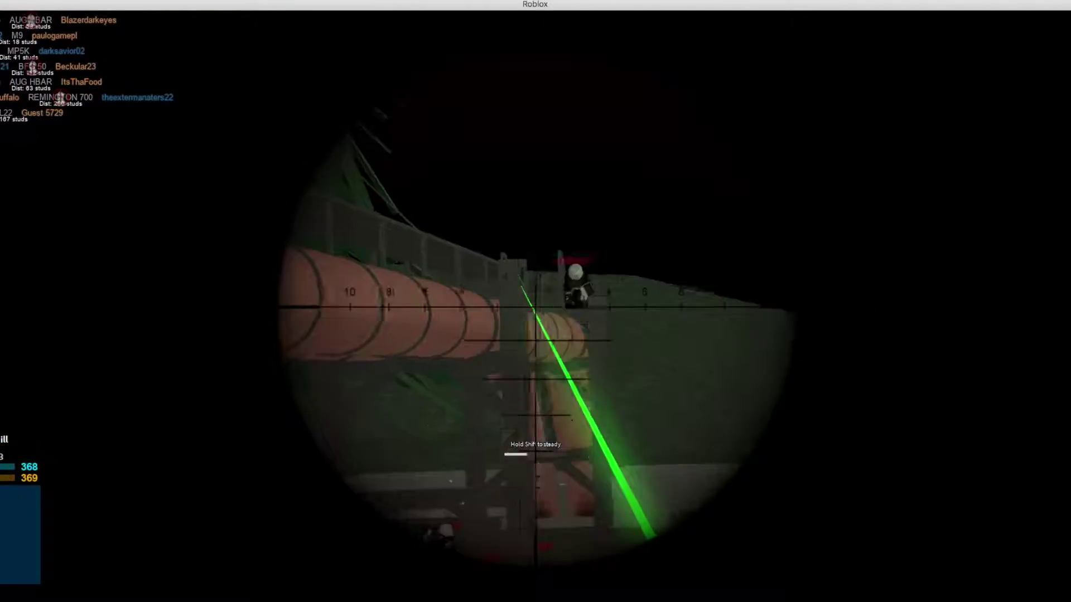
{"action": "left_click", "coordinate": [536, 301]}
{"action": "right_click", "coordinate": [536, 301]}
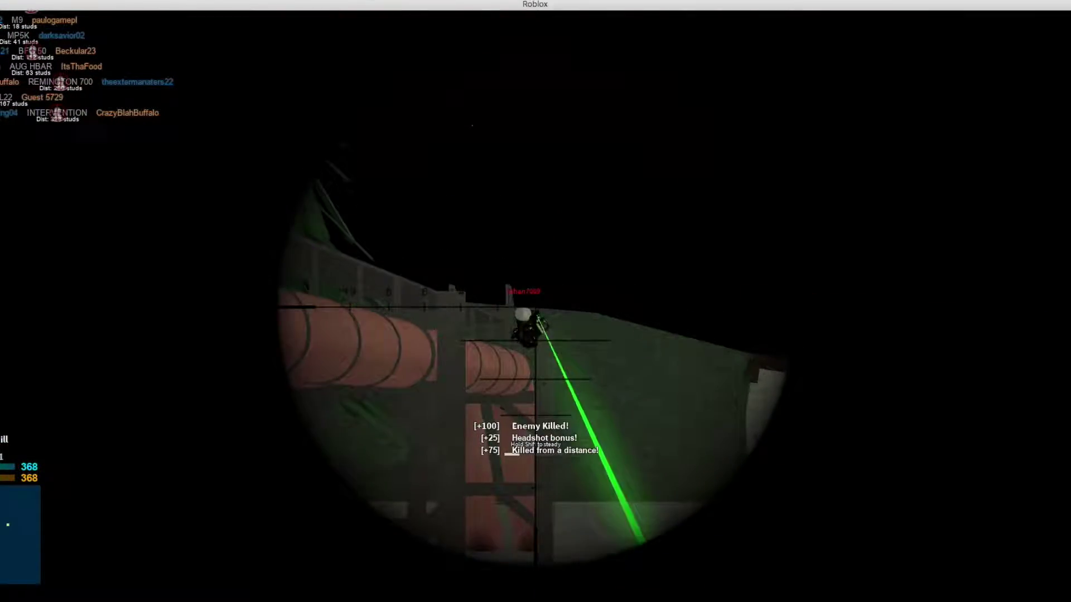
{"action": "left_click", "coordinate": [535, 302]}
{"action": "right_click", "coordinate": [535, 302]}
{"action": "right_click", "coordinate": [535, 301]}
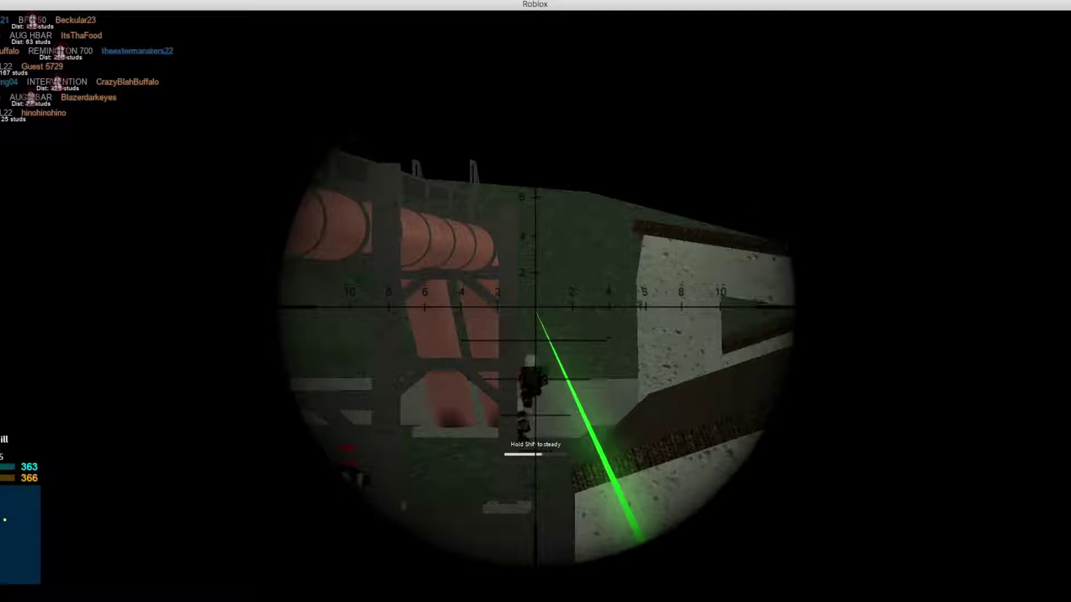
- Lower the scope, then re-scope and headshot a distant enemy
{"action": "right_click", "coordinate": [536, 301]}
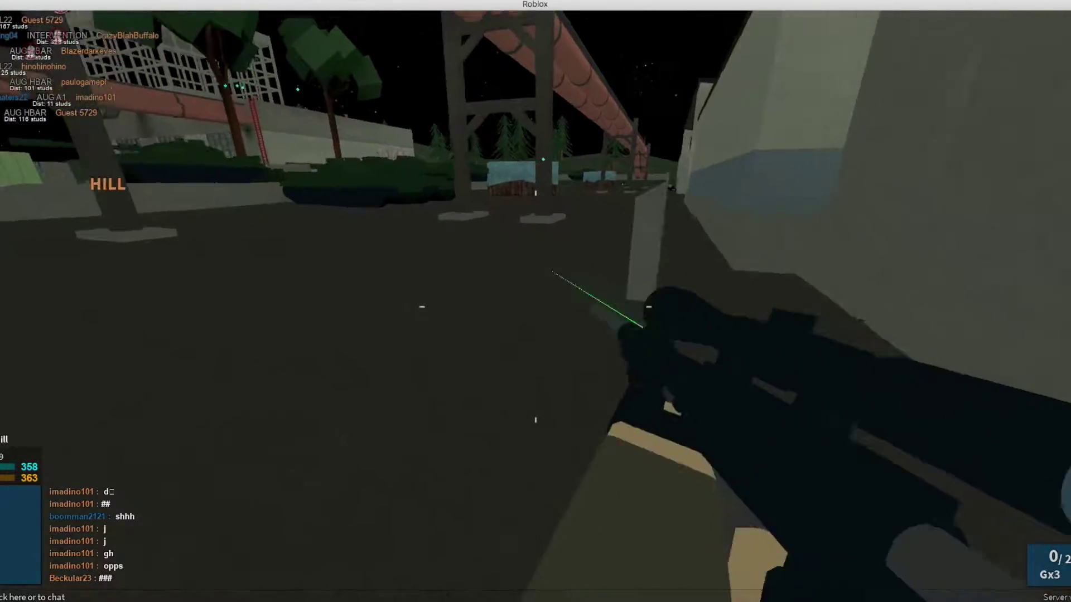
{"action": "key", "text": "w"}
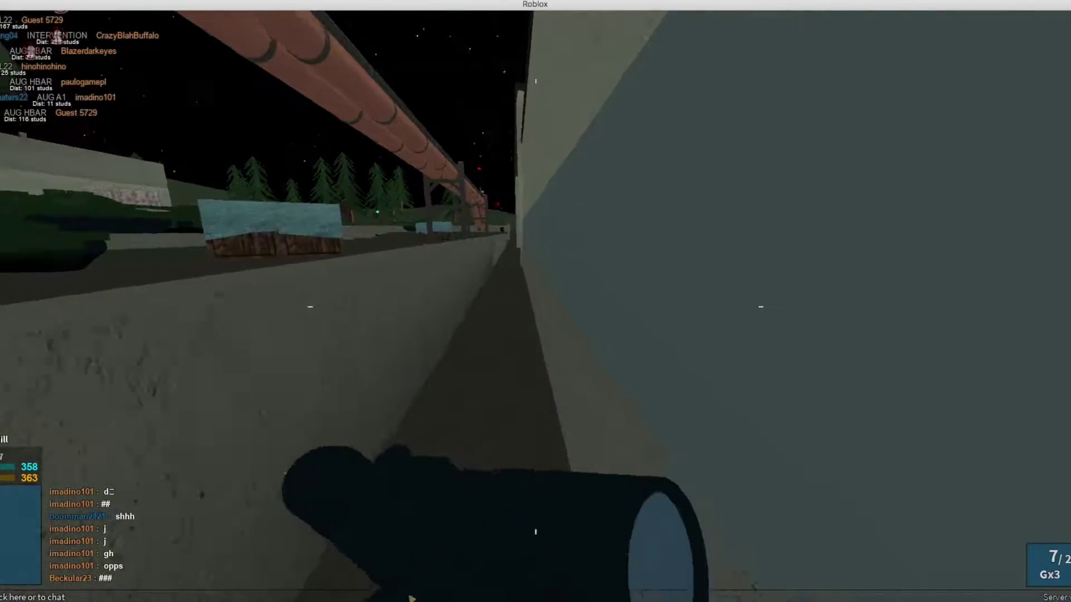
{"action": "right_click", "coordinate": [536, 301]}
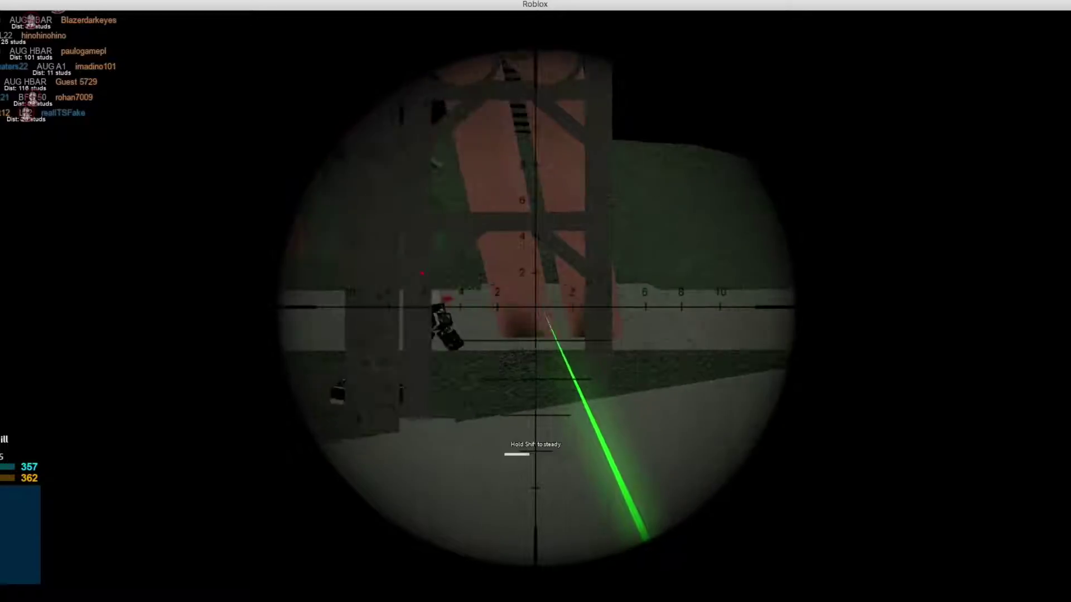
{"action": "left_click", "coordinate": [535, 302]}
{"action": "right_click", "coordinate": [536, 301]}
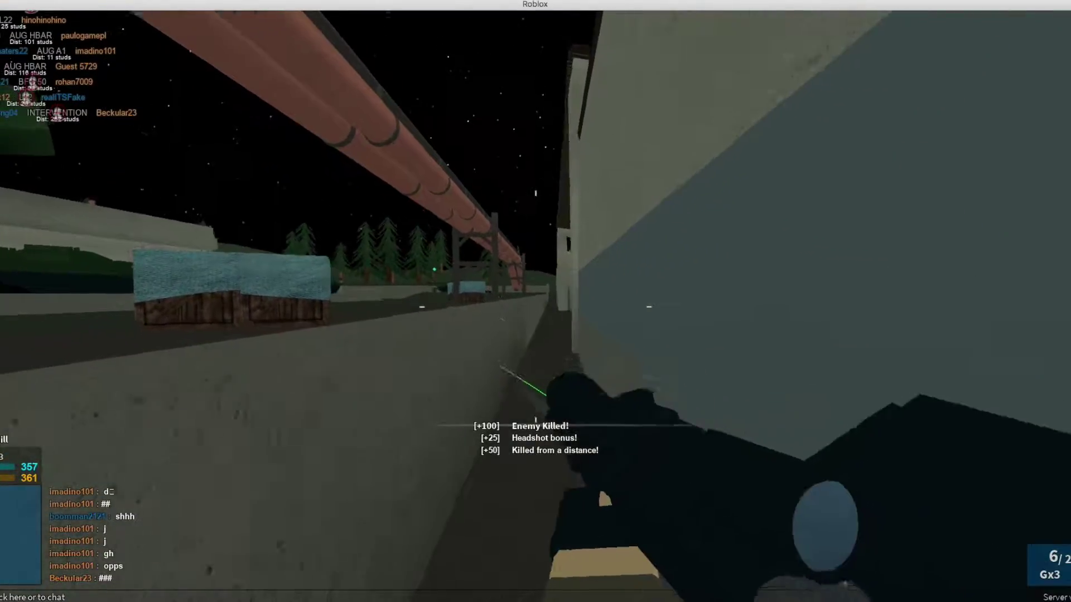
- Reload while moving past the parked trucks, then turn back toward the hill
{"action": "key", "text": "w"}
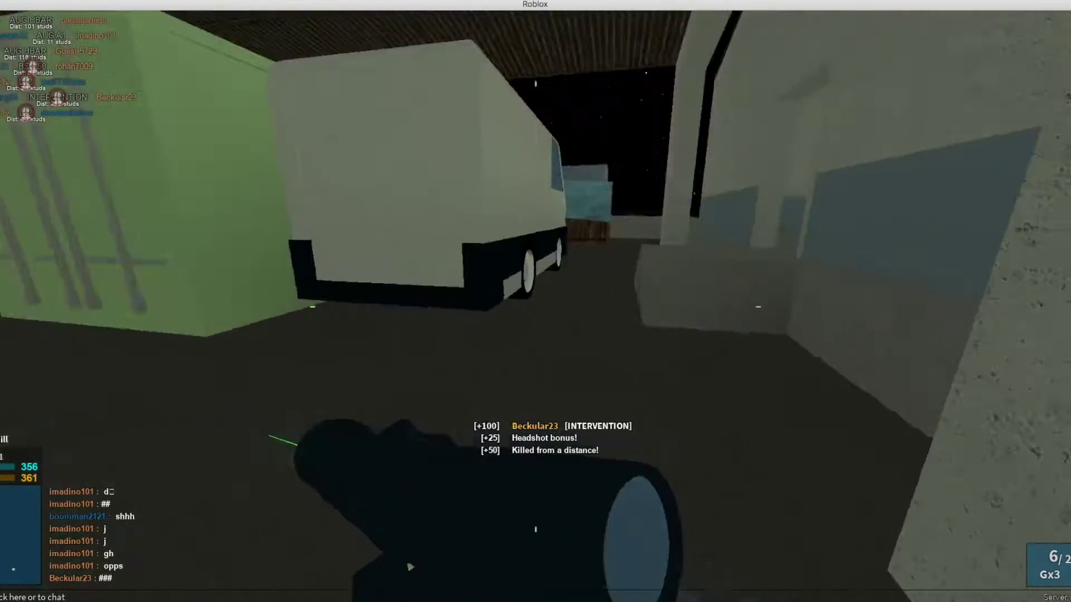
{"action": "key", "text": "w"}
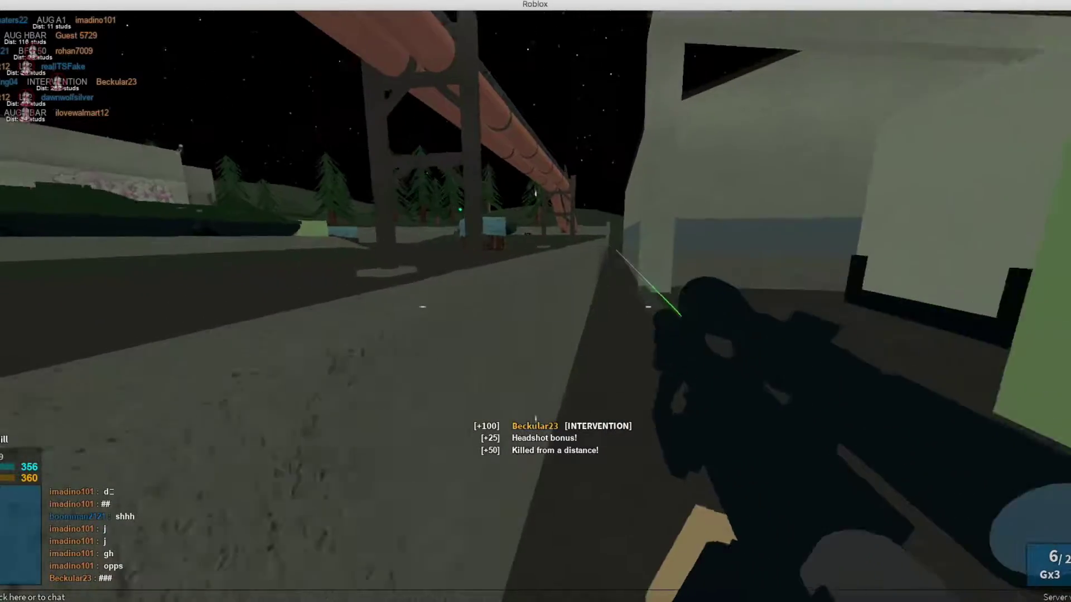
{"action": "key", "text": "r"}
{"action": "key", "text": "w"}
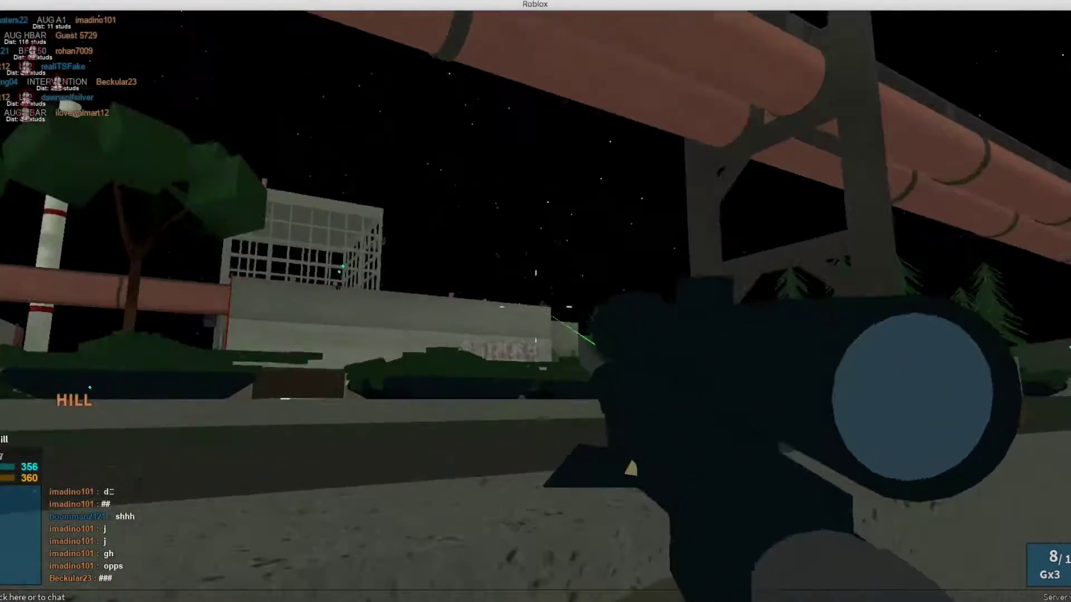
{"action": "right_click", "coordinate": [536, 302]}
{"action": "right_click", "coordinate": [536, 302]}
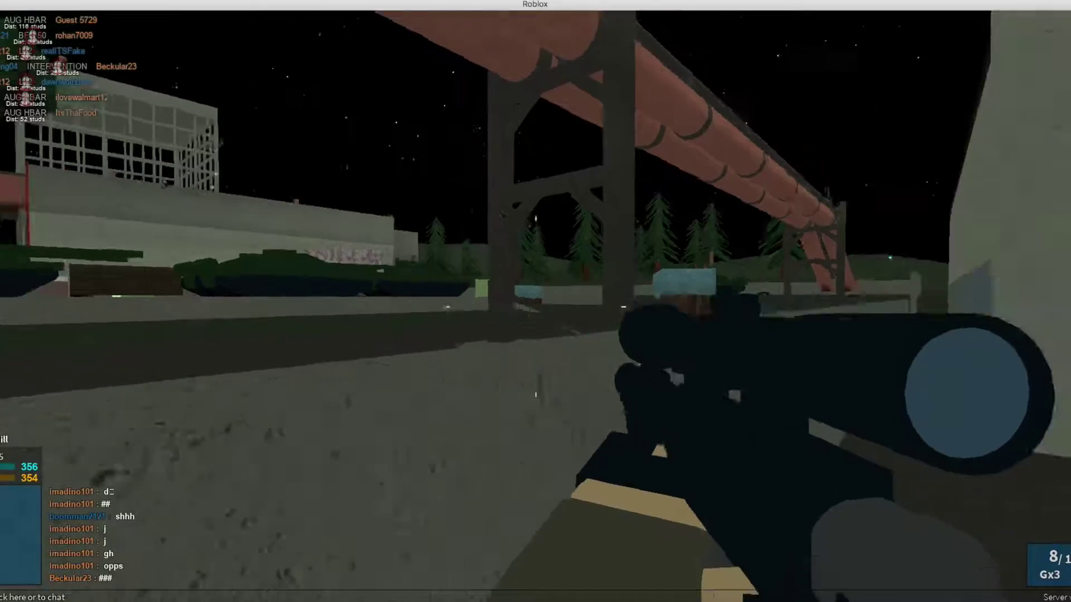
{"action": "key", "text": "w"}
{"action": "key", "text": "w"}
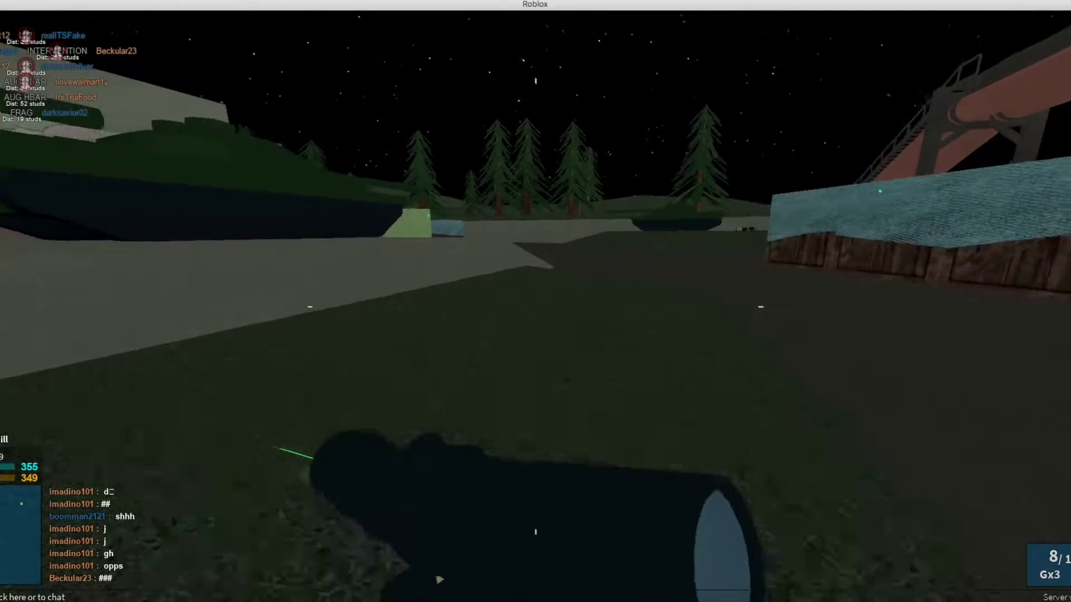
- Cross the open ground past the tanks and enter the graffiti building's garage
{"action": "key", "text": "w"}
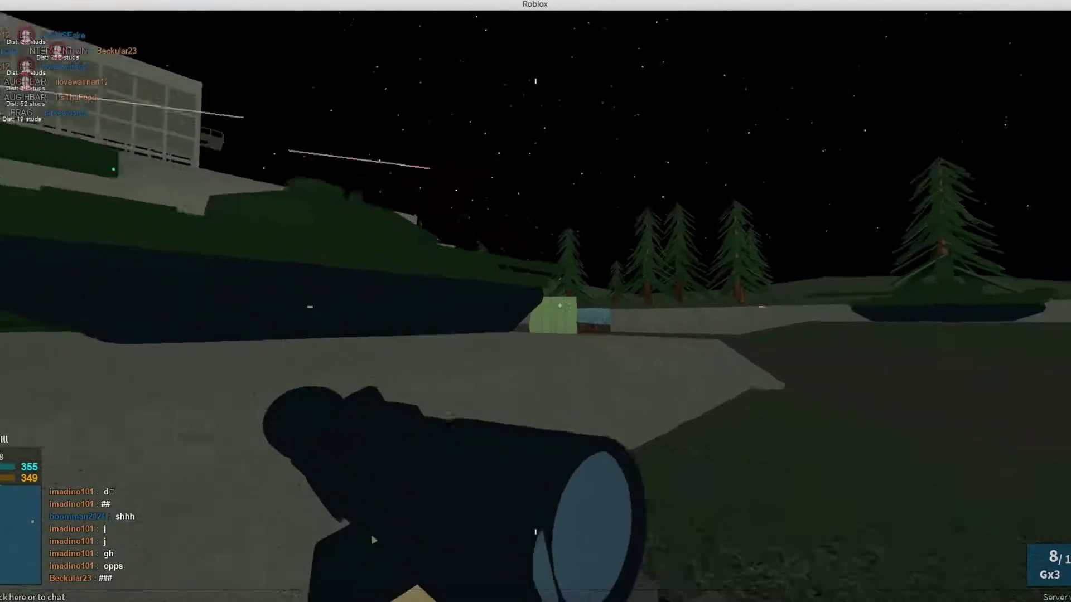
{"action": "key", "text": "w"}
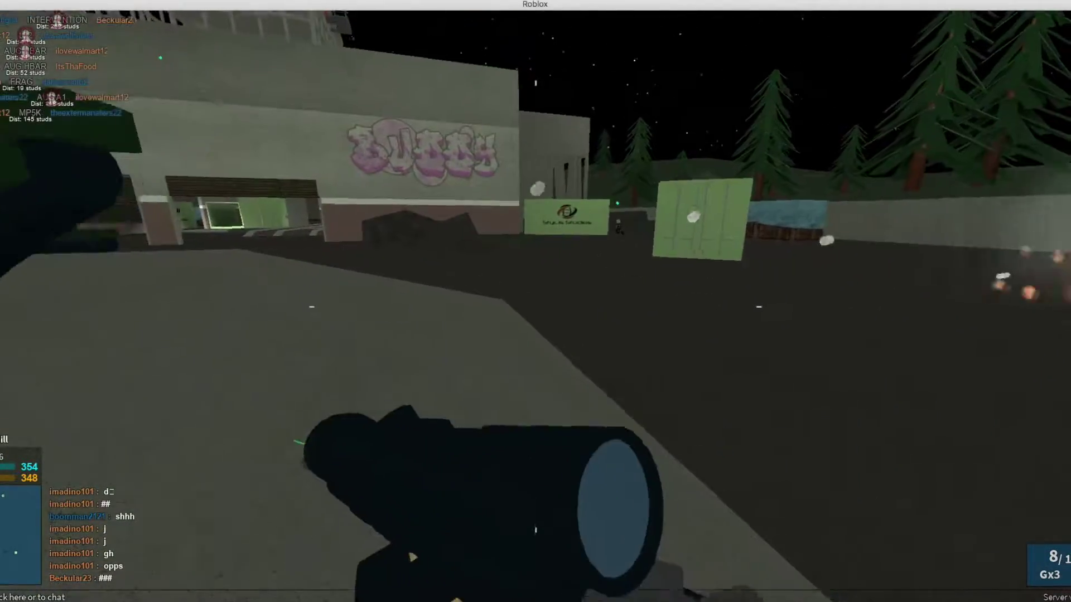
{"action": "key", "text": "w"}
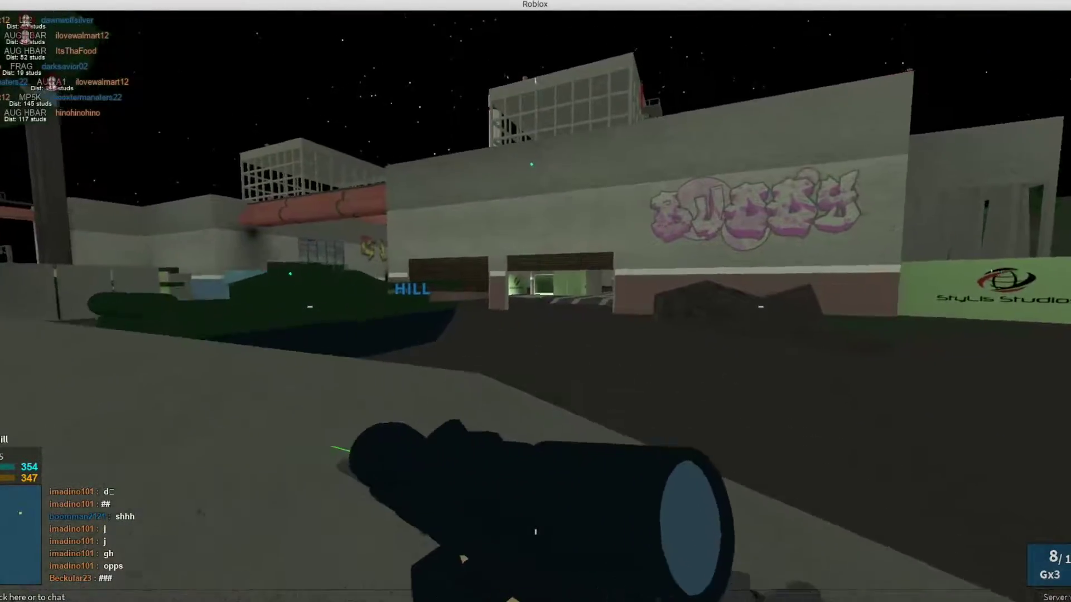
{"action": "key", "text": "w"}
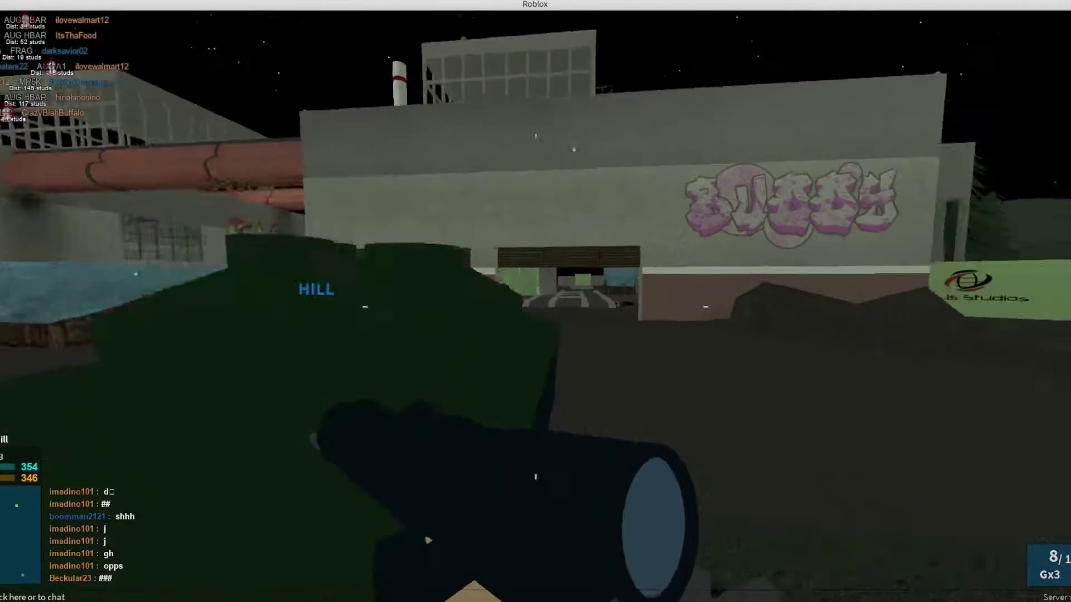
{"action": "key", "text": "w"}
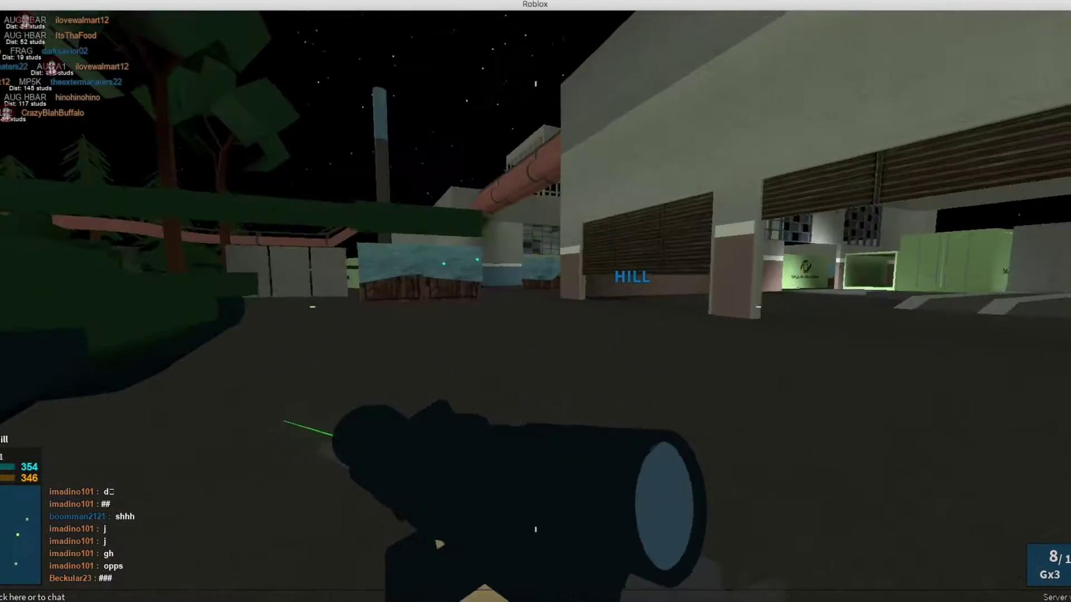
{"action": "key", "text": "w"}
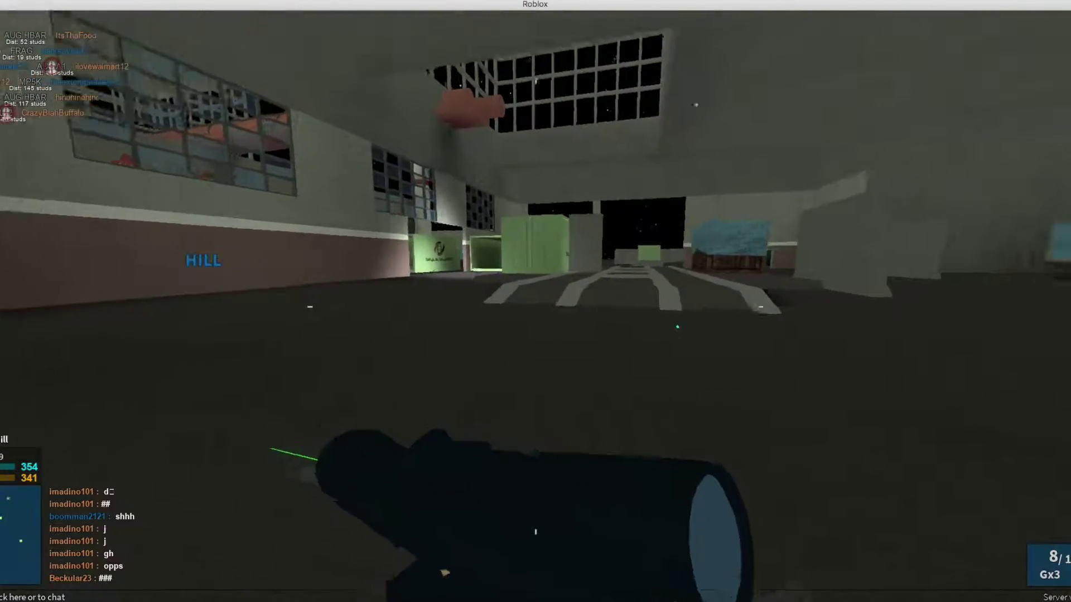
- Run past the green and StyLis Studios containers and exit toward the tower and pipes
{"action": "key", "text": "w"}
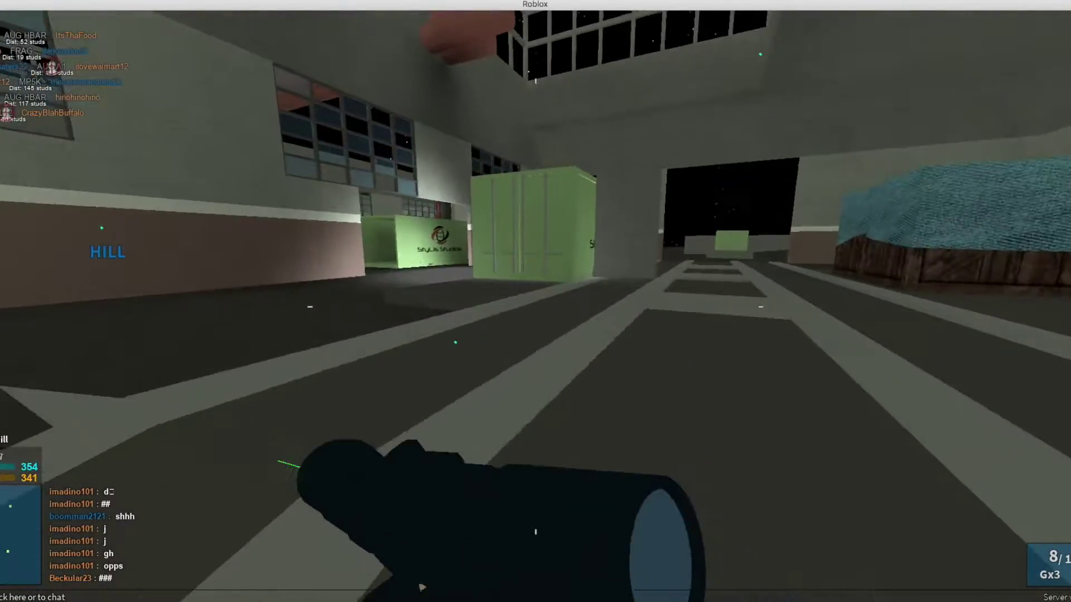
{"action": "key", "text": "w"}
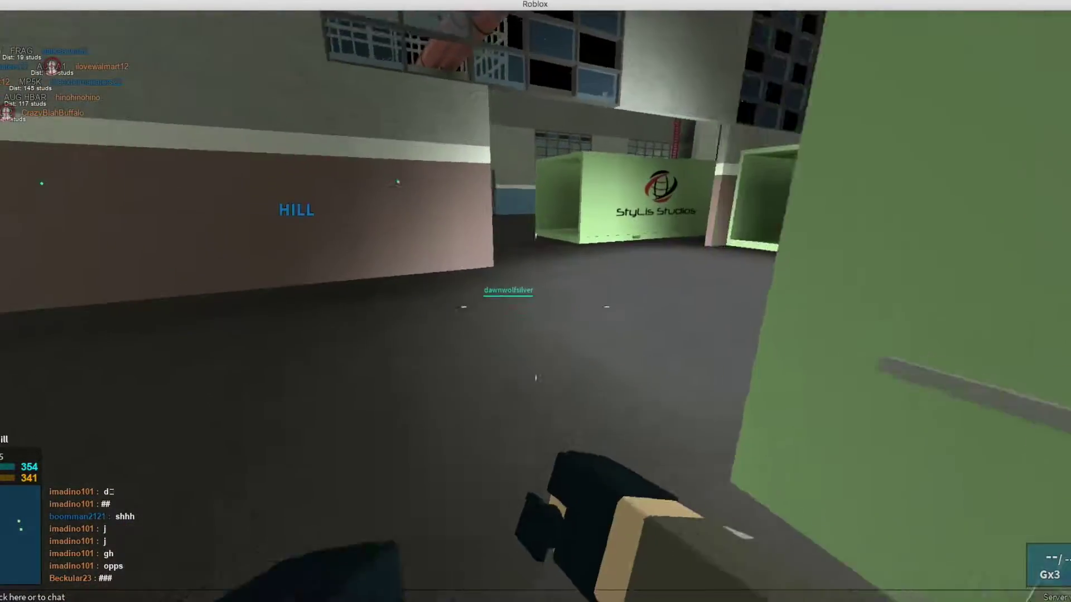
{"action": "key", "text": "w"}
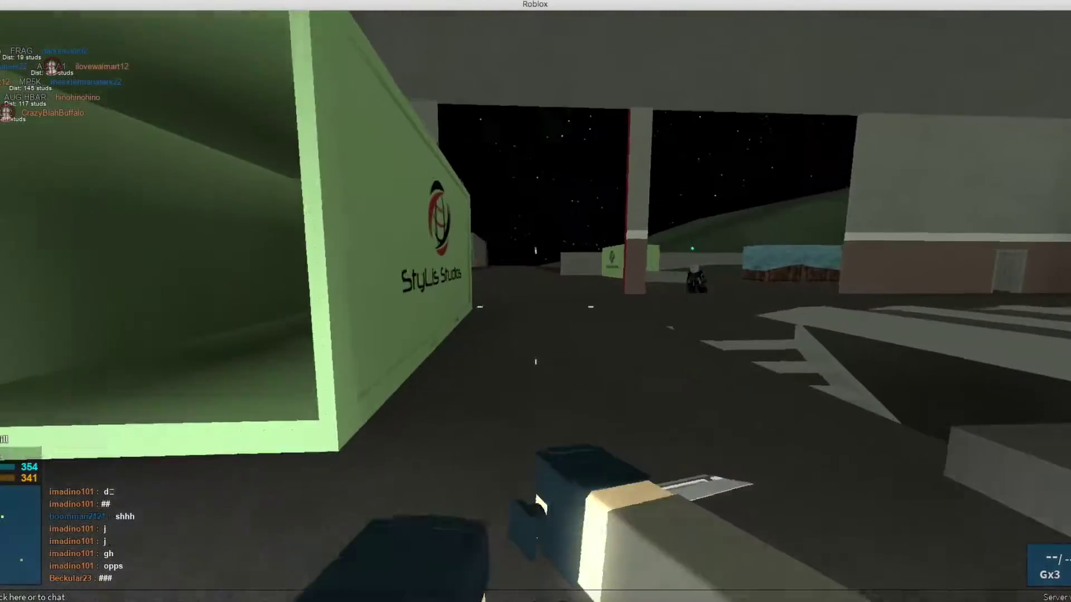
{"action": "key", "text": "w"}
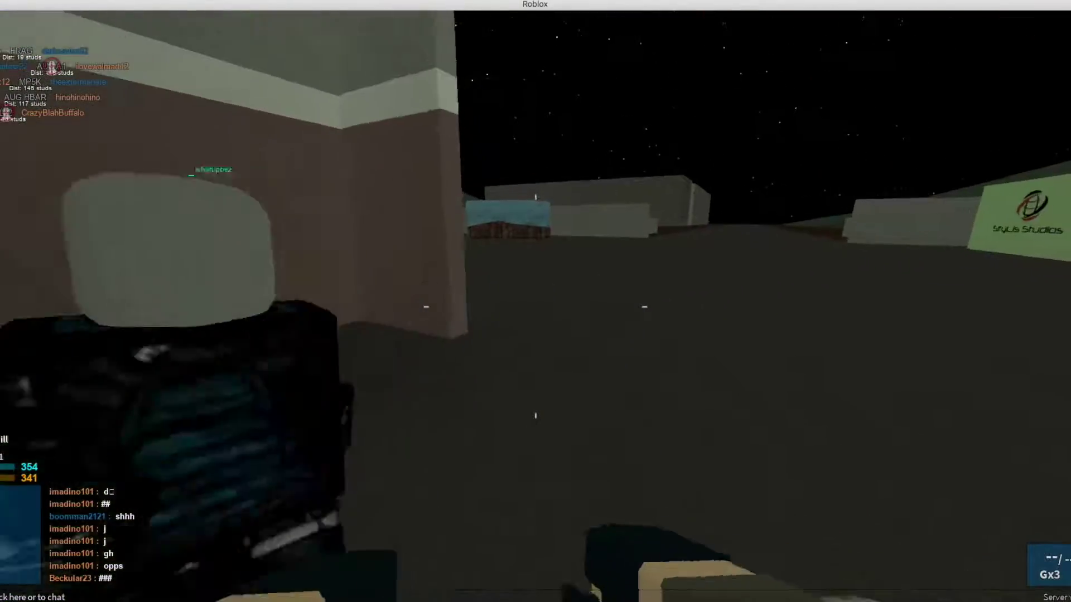
{"action": "key", "text": "w"}
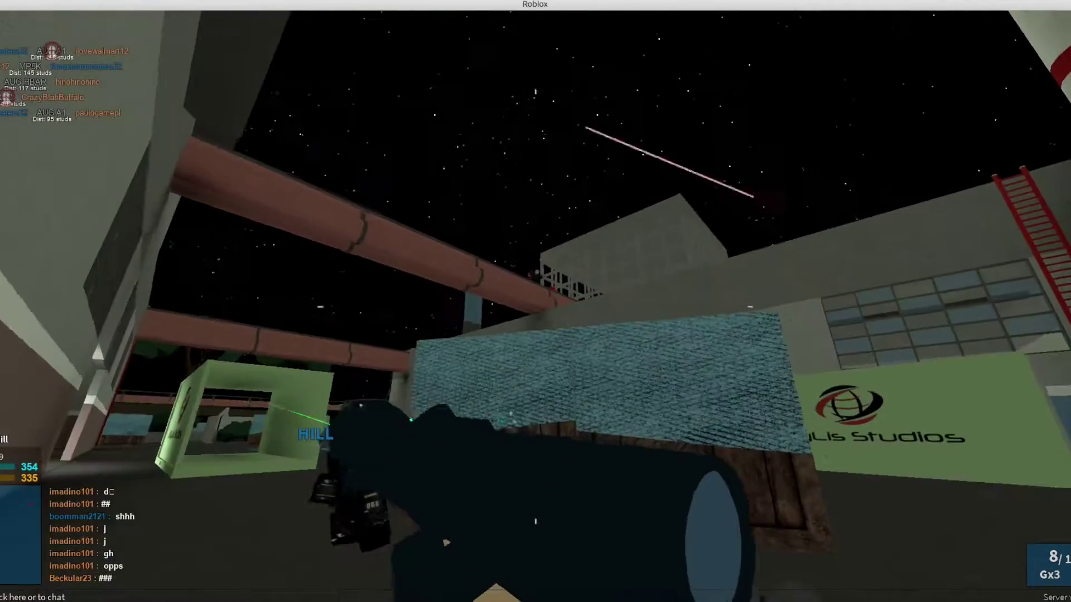
{"action": "key", "text": "w"}
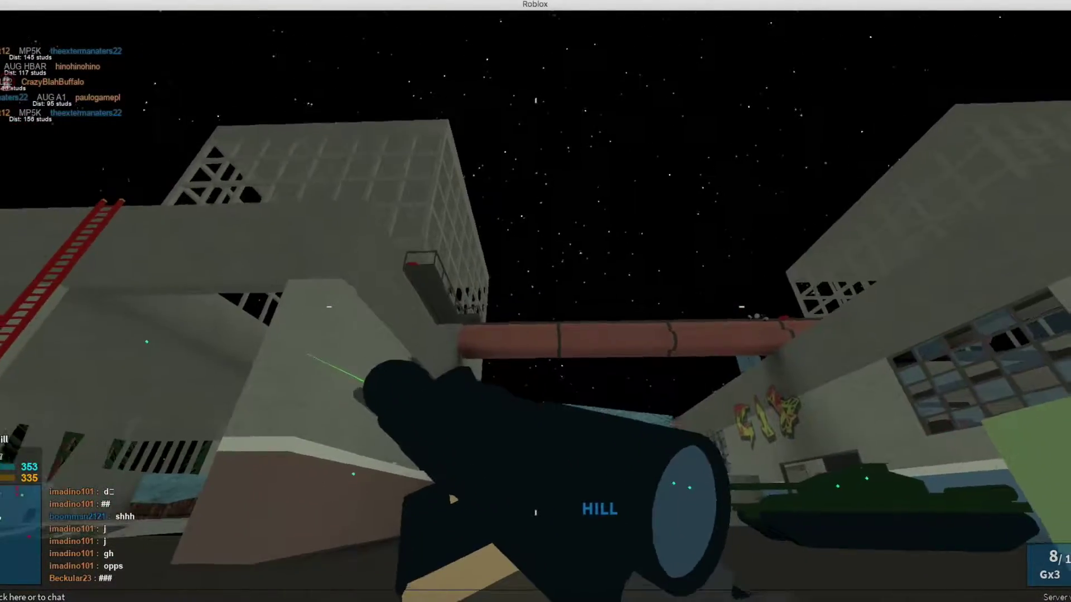
{"action": "key", "text": "w"}
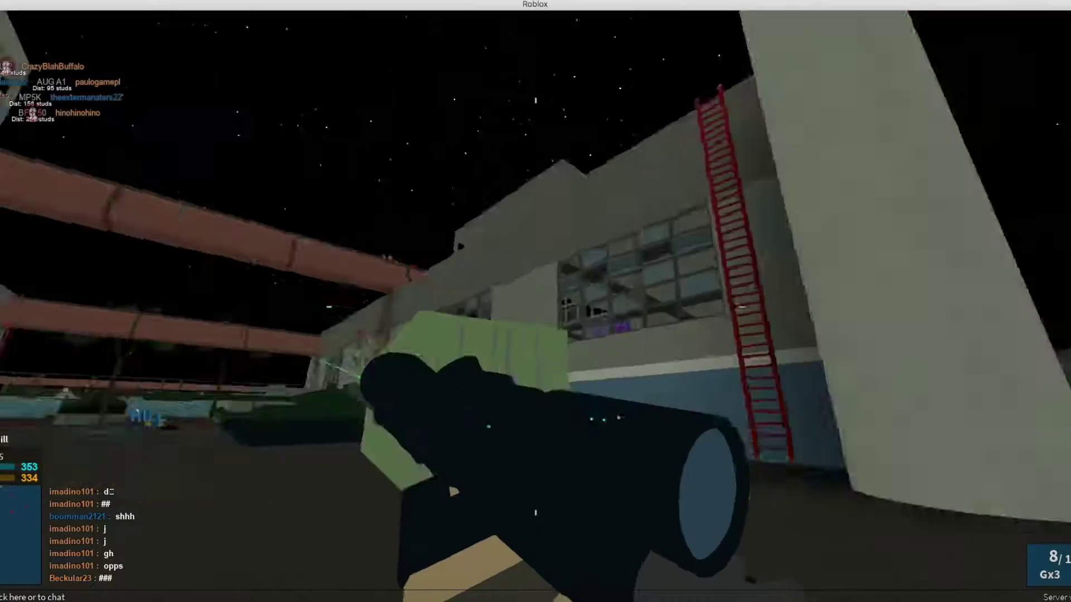
- Follow the blue wall, climb the red ladder, and headshot an enemy
{"action": "key", "text": "w"}
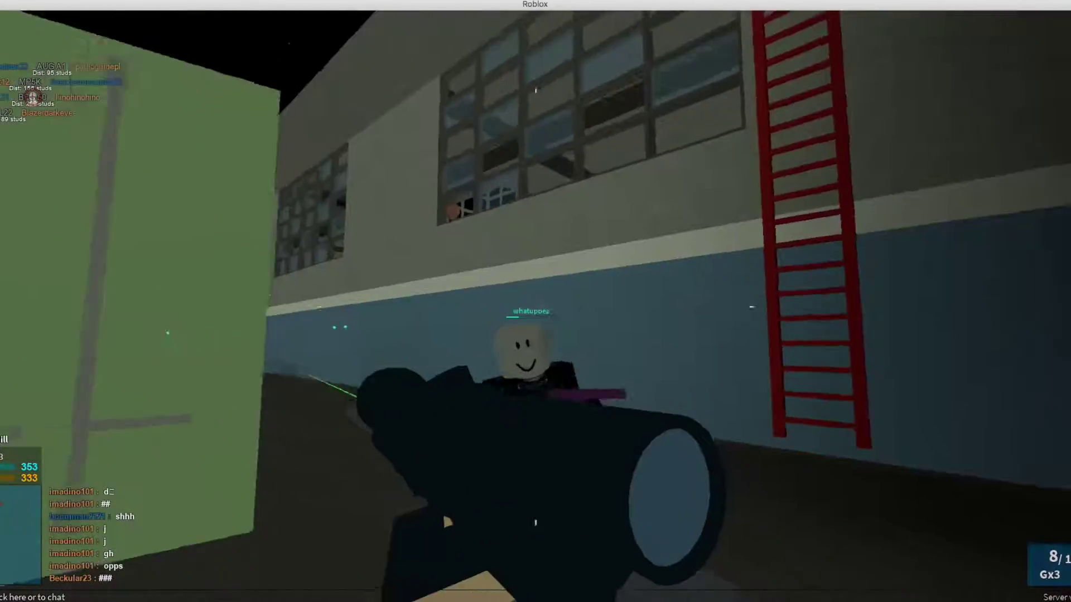
{"action": "key", "text": "w"}
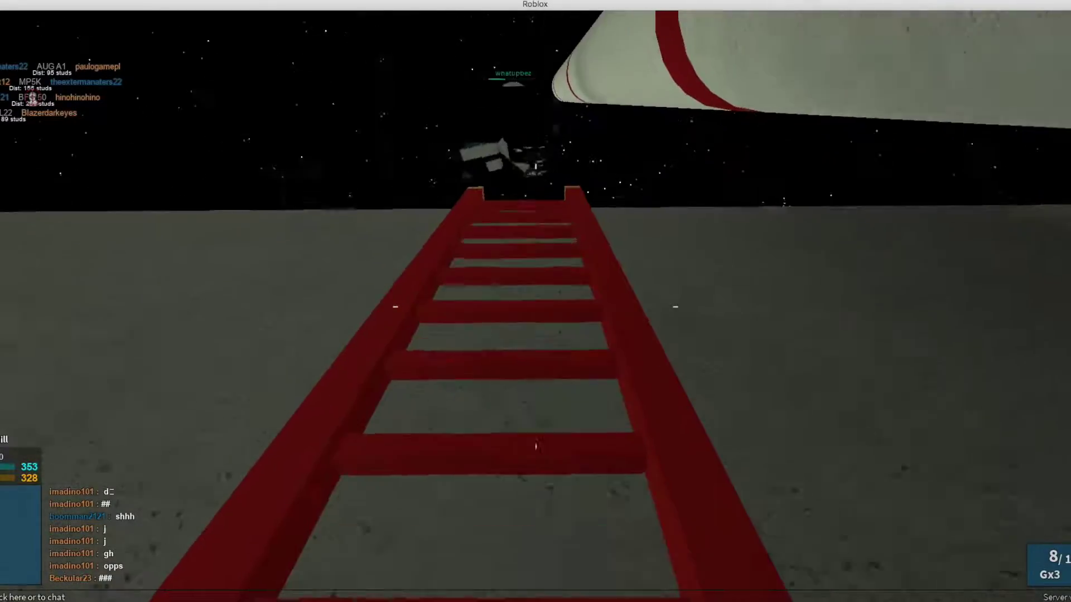
{"action": "key", "text": "w"}
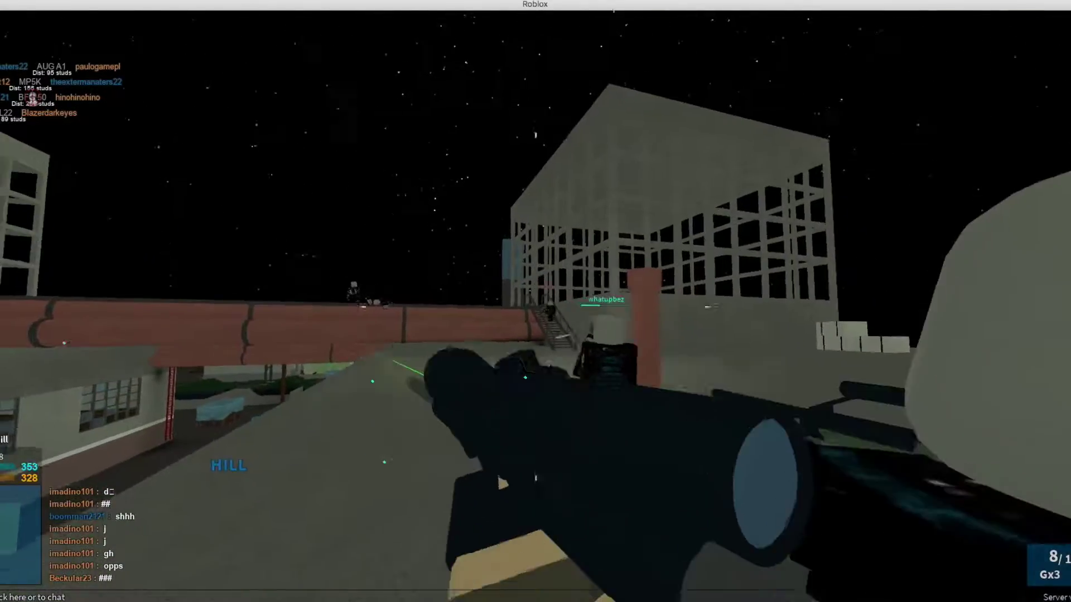
{"action": "right_click", "coordinate": [536, 302]}
{"action": "left_click", "coordinate": [536, 301]}
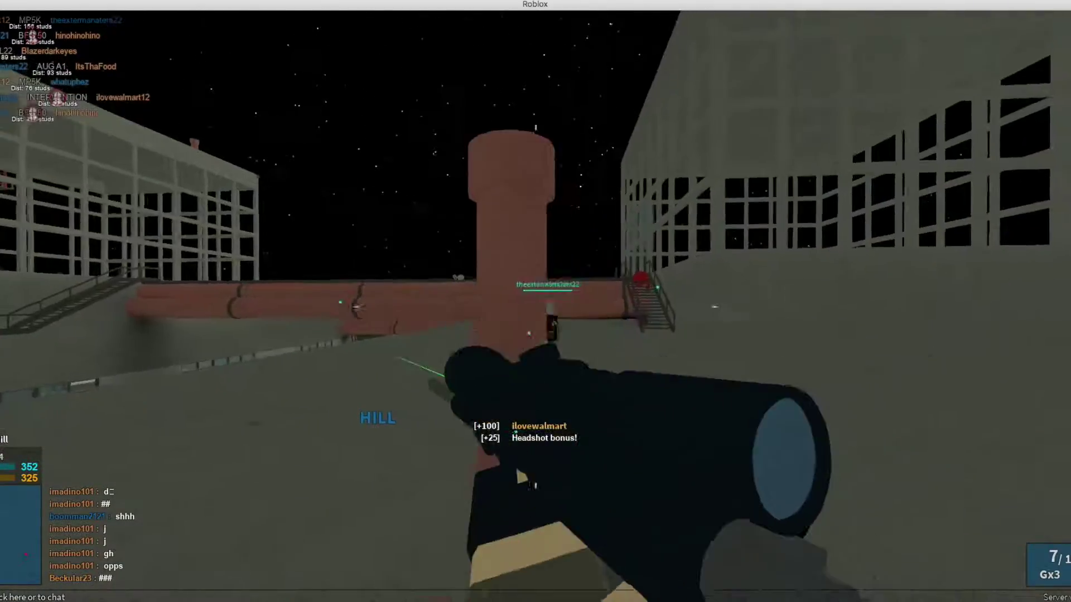
- Collect the fallen enemy's Remington 700 ammo, then cross the rooftop and drop inside
{"action": "key", "text": "w"}
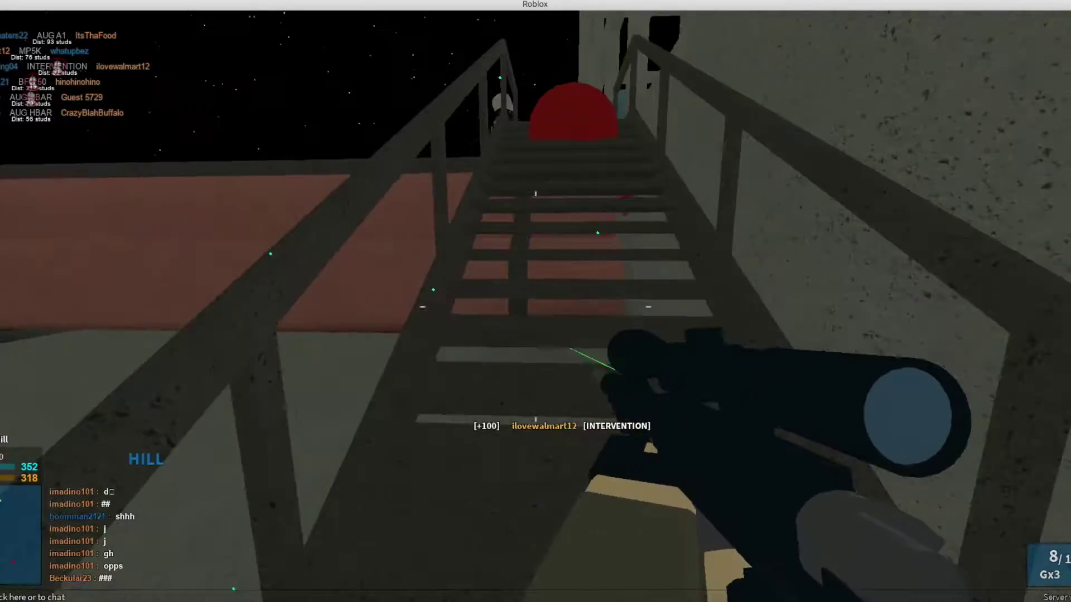
{"action": "key", "text": "w"}
{"action": "key", "text": "w"}
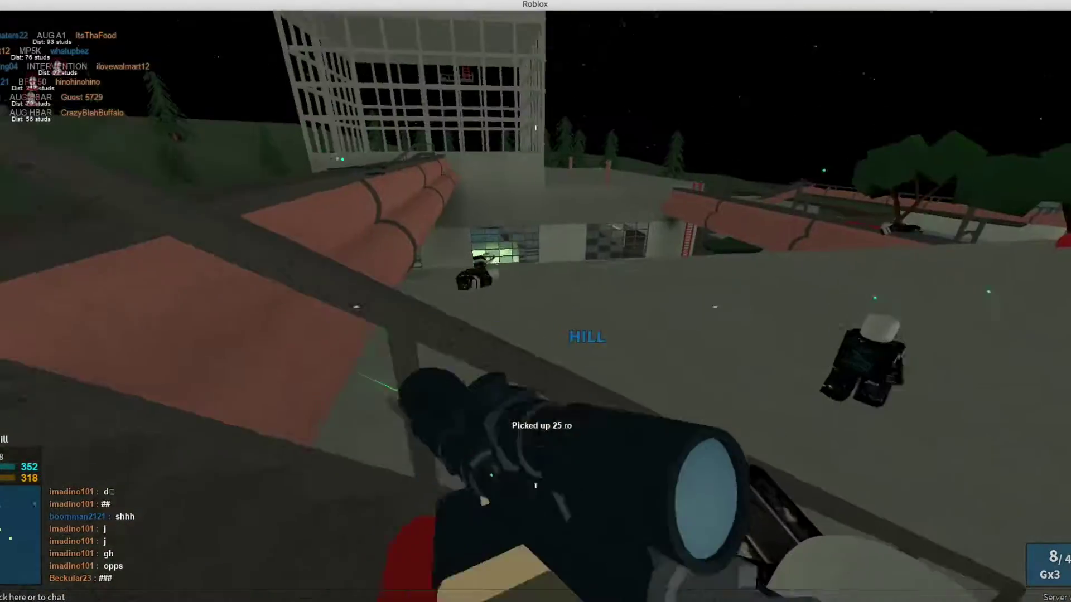
{"action": "key", "text": "w"}
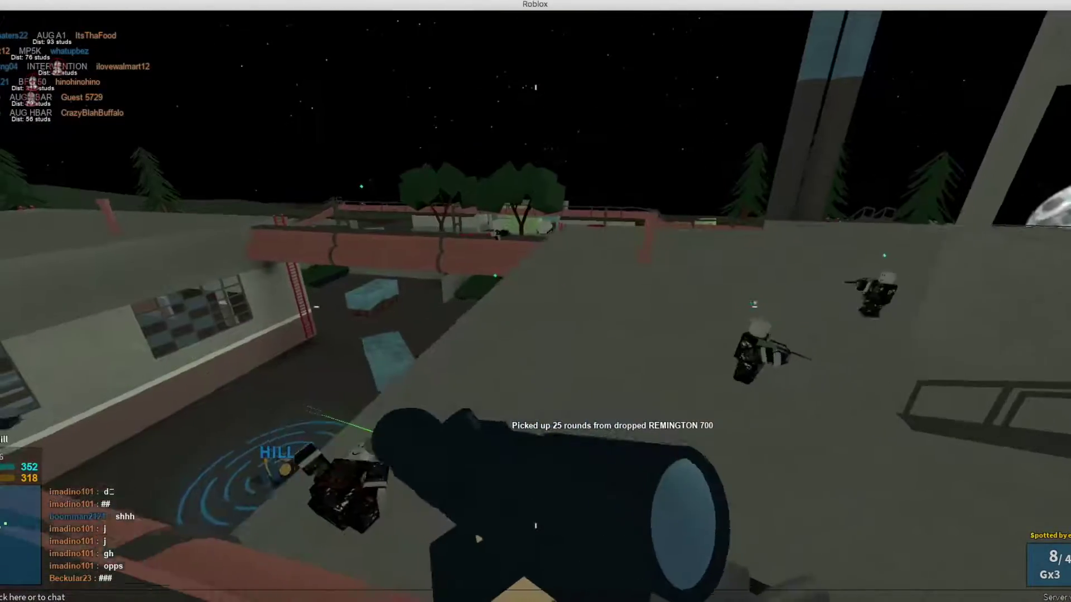
{"action": "key", "text": "w"}
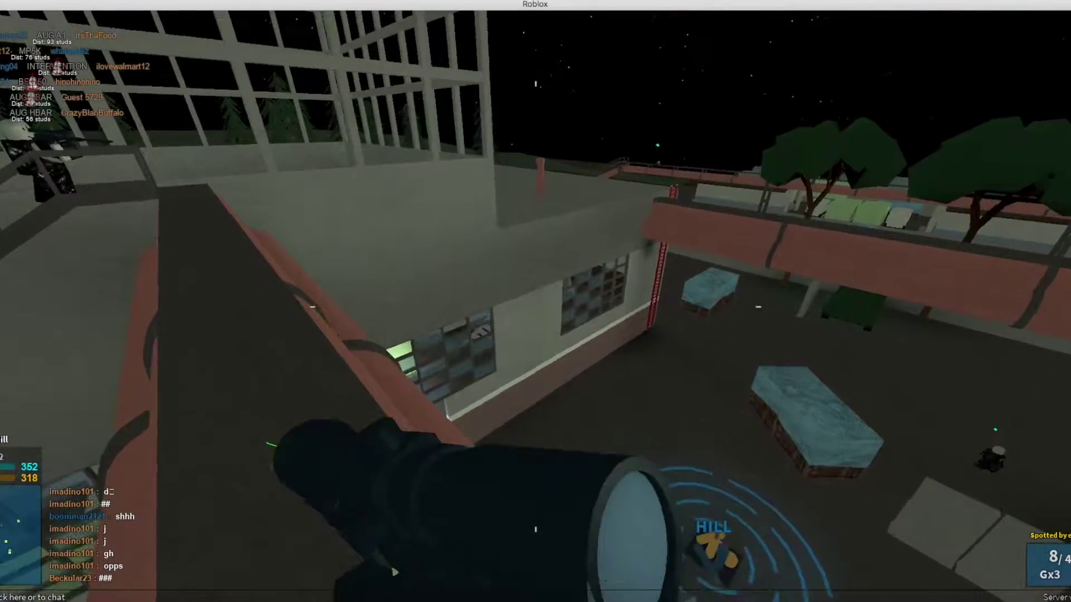
{"action": "key", "text": "w"}
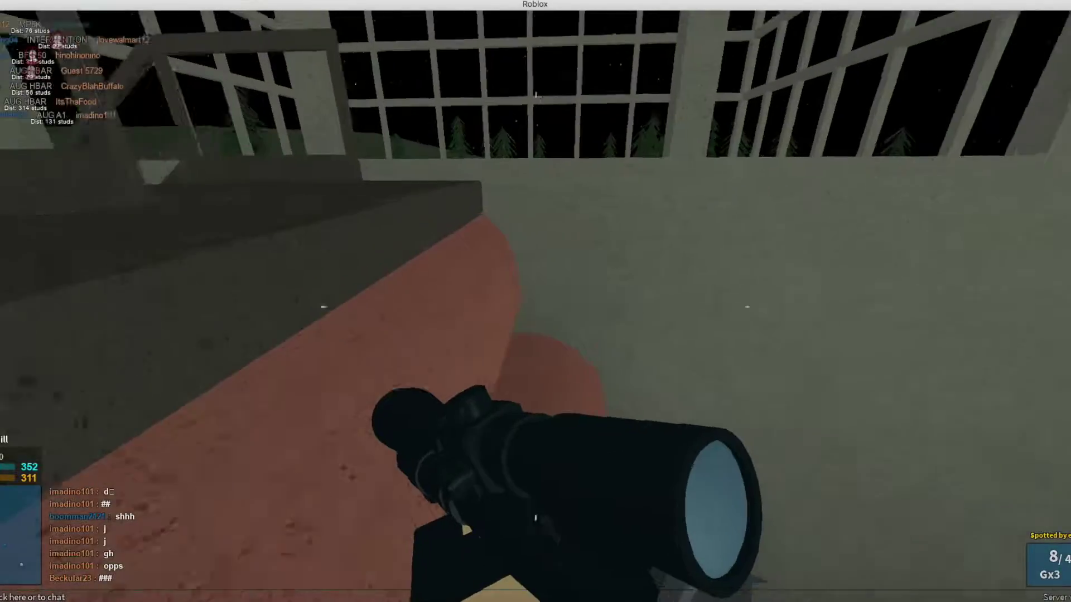
{"action": "key", "text": "w"}
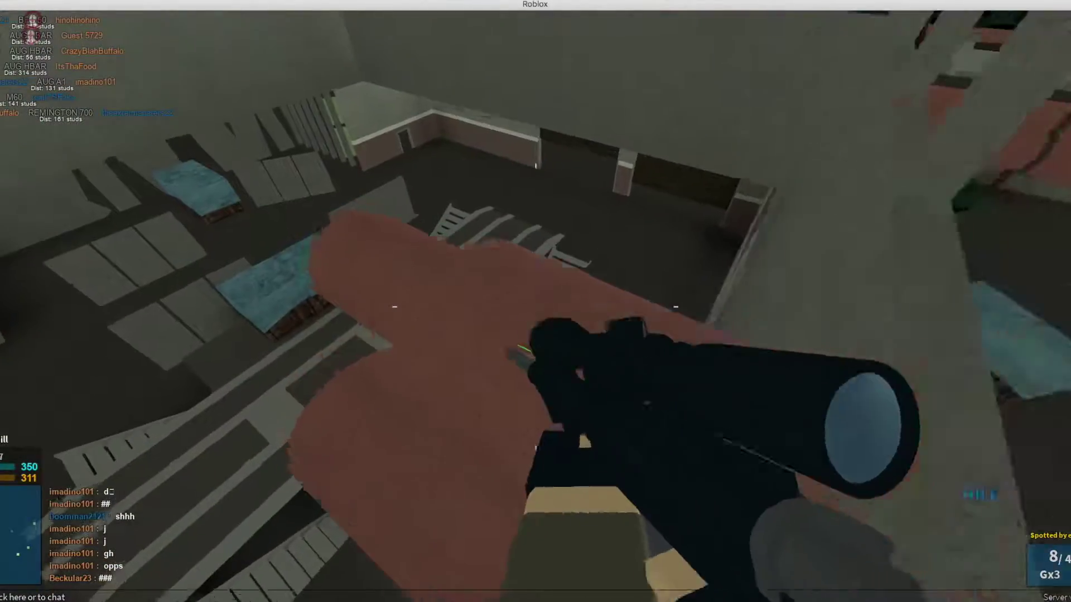
{"action": "key", "text": "w"}
- Headshot an enemy through the scope, then fire at a second one
{"action": "right_click", "coordinate": [536, 301]}
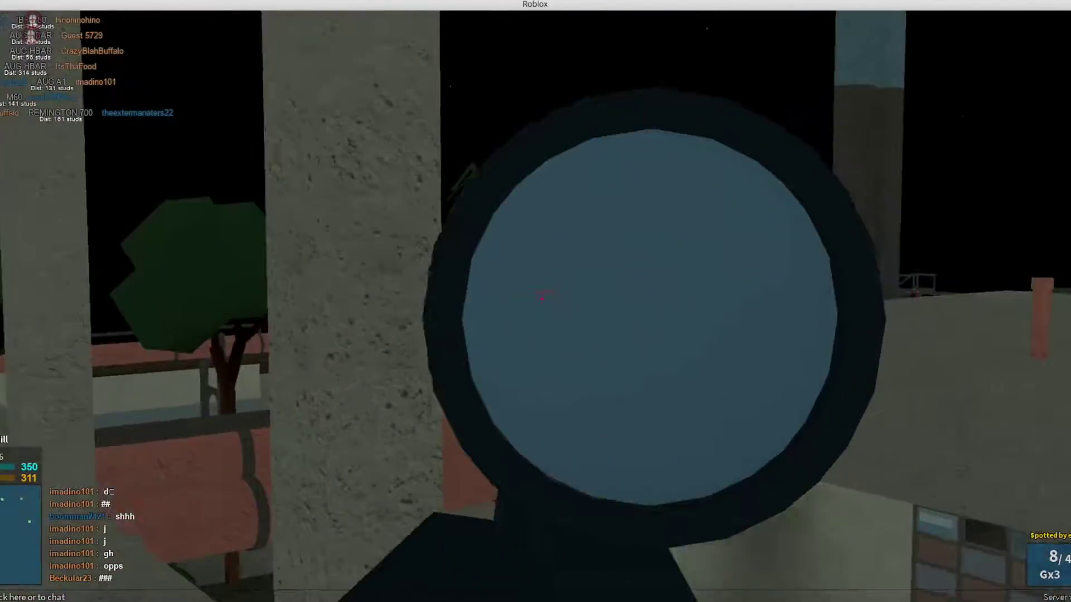
{"action": "right_click", "coordinate": [535, 301]}
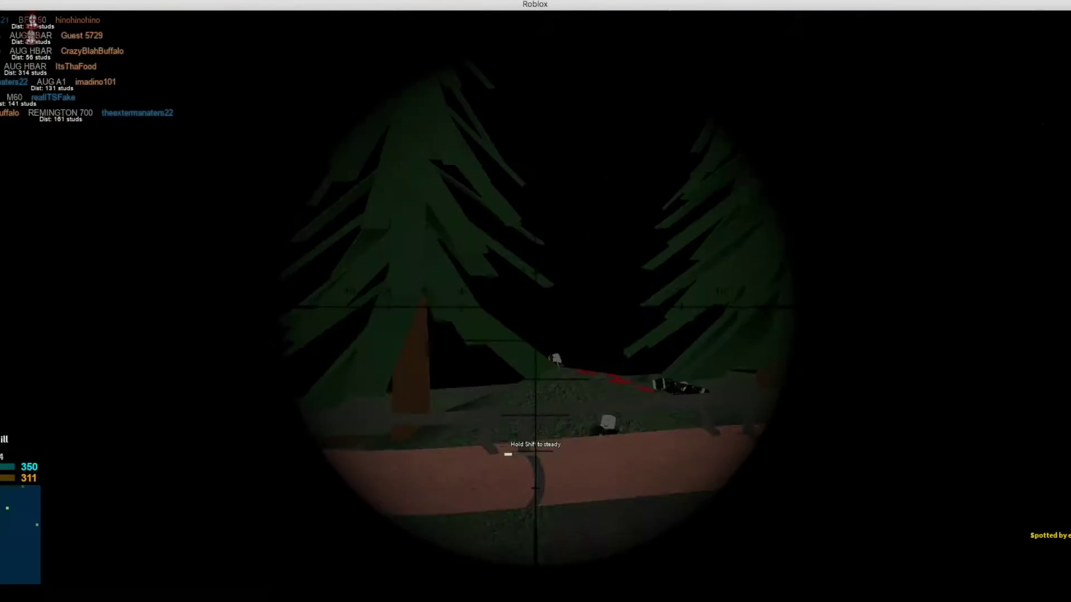
{"action": "left_click", "coordinate": [536, 302]}
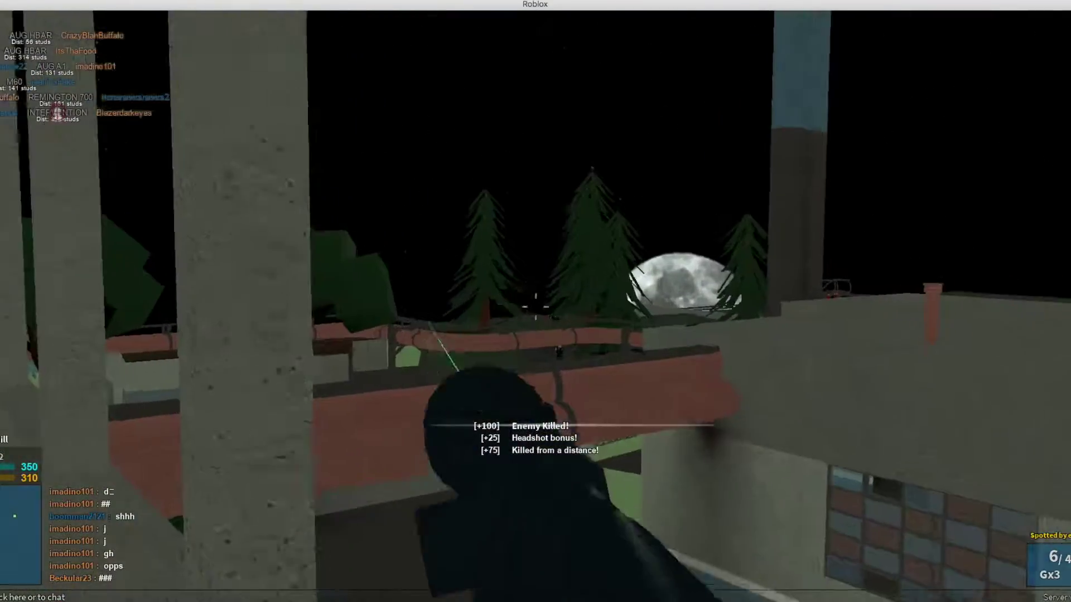
{"action": "right_click", "coordinate": [535, 301]}
{"action": "left_click", "coordinate": [536, 301]}
{"action": "right_click", "coordinate": [535, 301]}
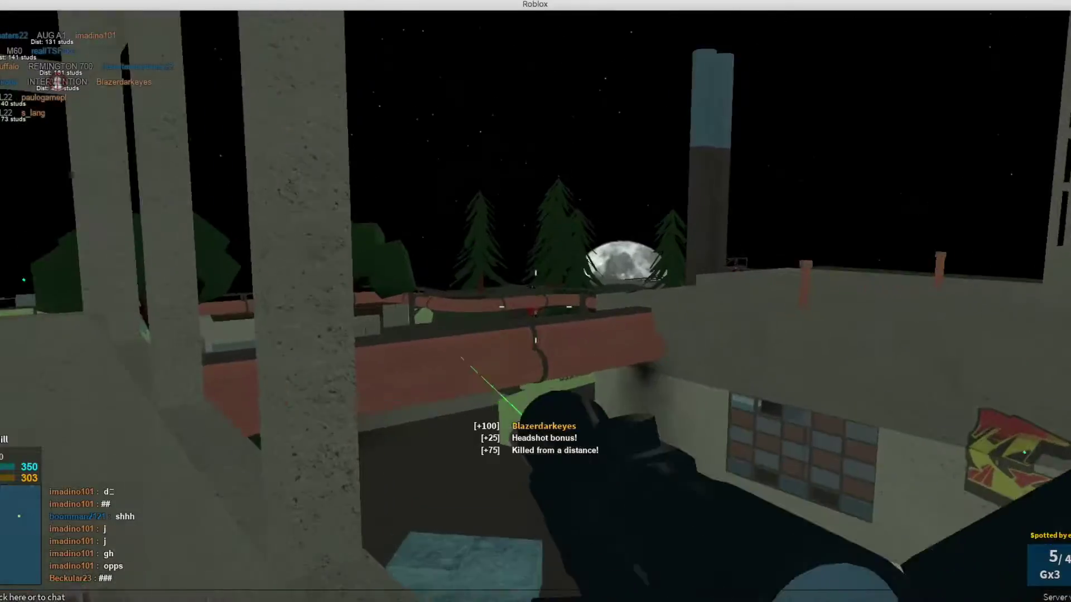
- Scope a marked enemy, take cover, then kill a nearby enemy
{"action": "right_click", "coordinate": [536, 301]}
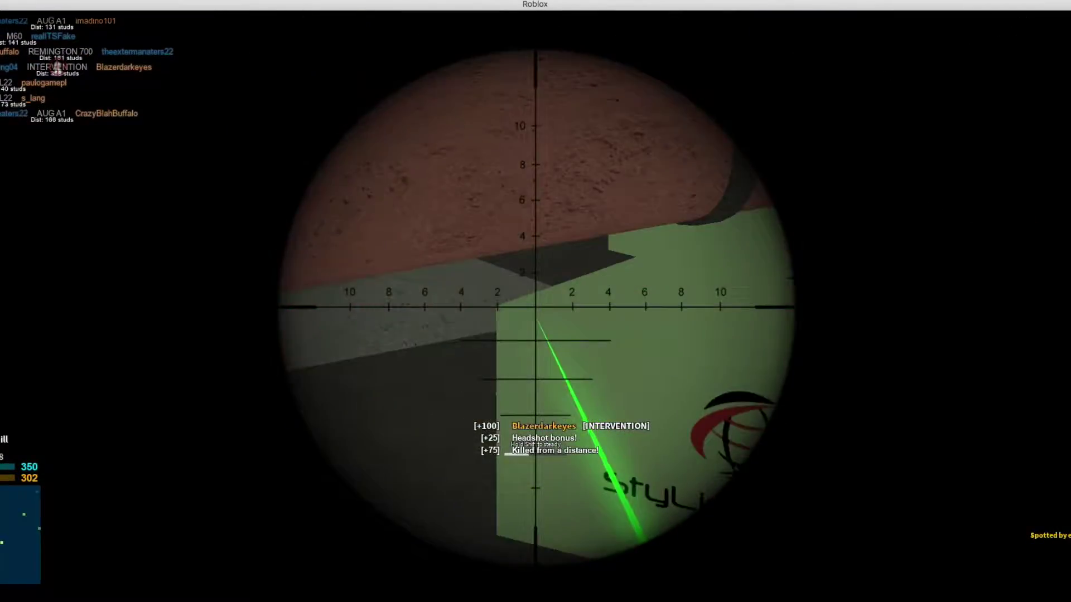
{"action": "right_click", "coordinate": [535, 302]}
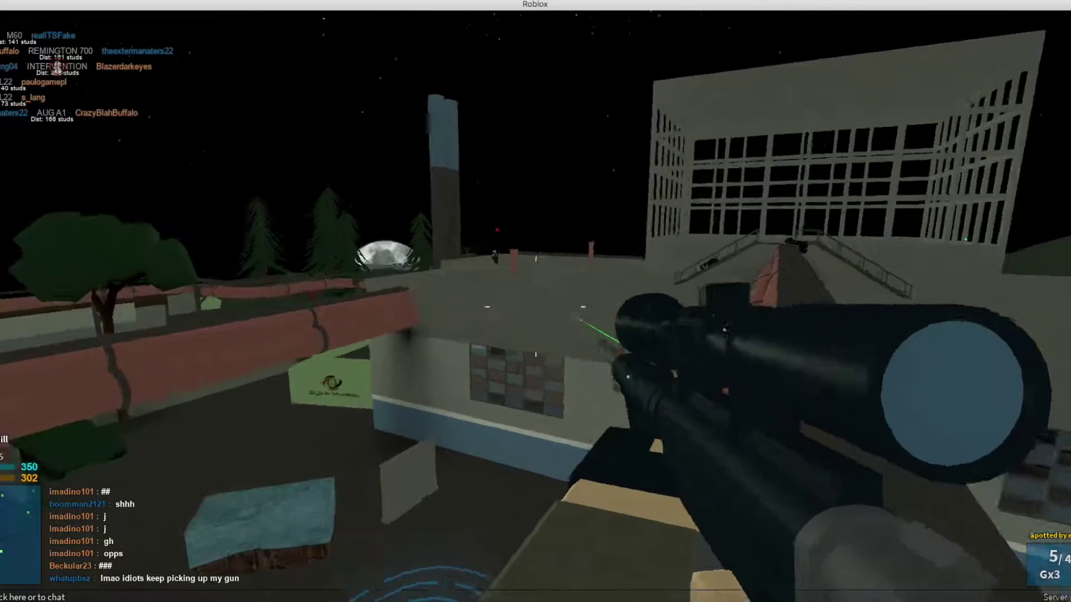
{"action": "right_click", "coordinate": [536, 302]}
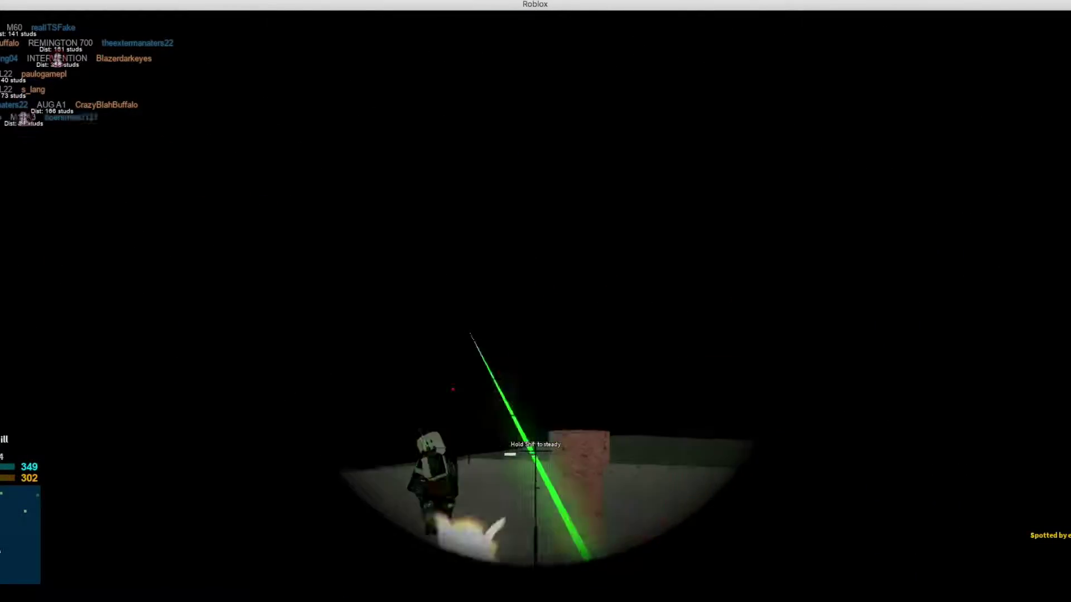
{"action": "right_click", "coordinate": [536, 301]}
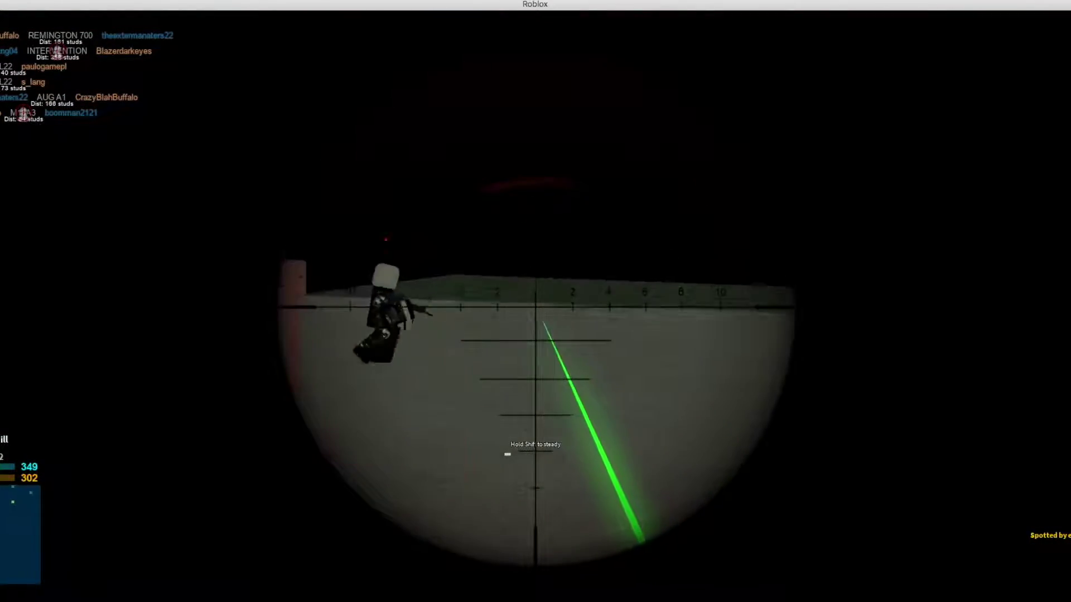
{"action": "left_click", "coordinate": [536, 302]}
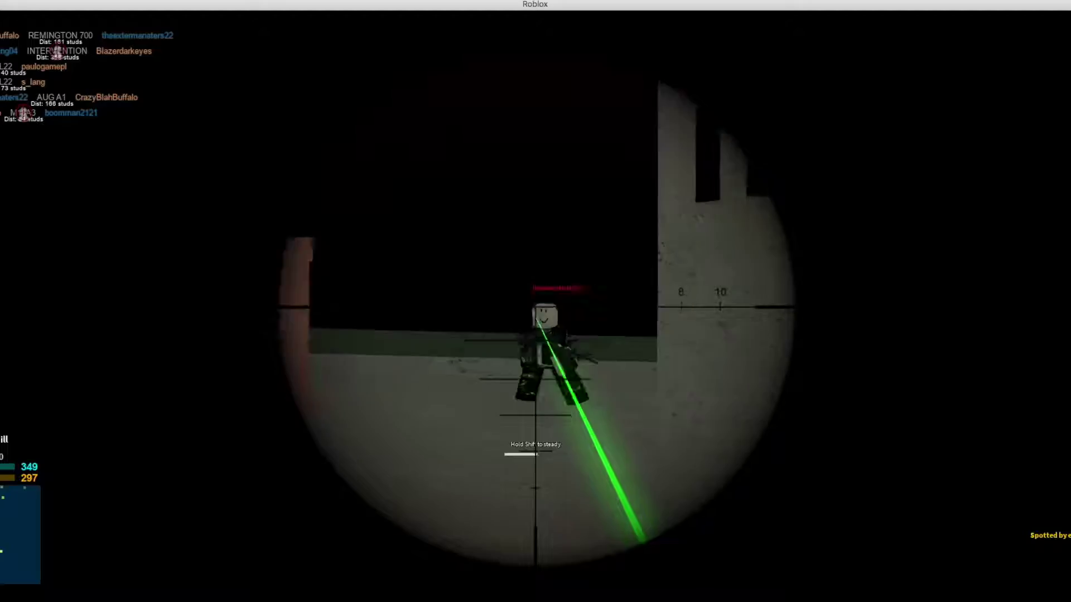
{"action": "right_click", "coordinate": [536, 301]}
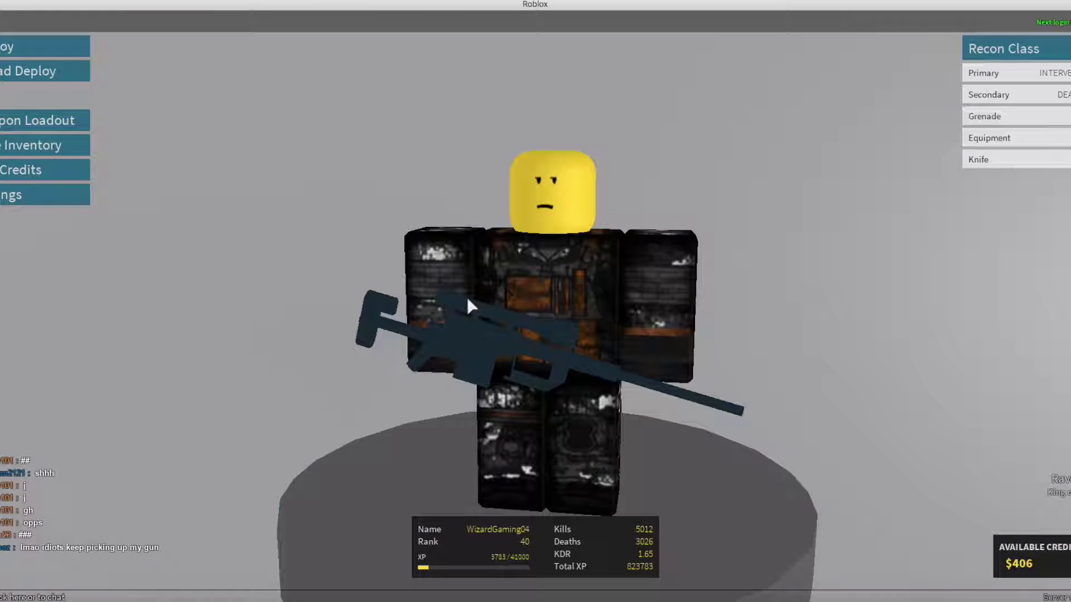
- Preview the locked BFG 50 in Weapon Loadout and rotate the model
{"action": "left_click", "coordinate": [31, 120]}
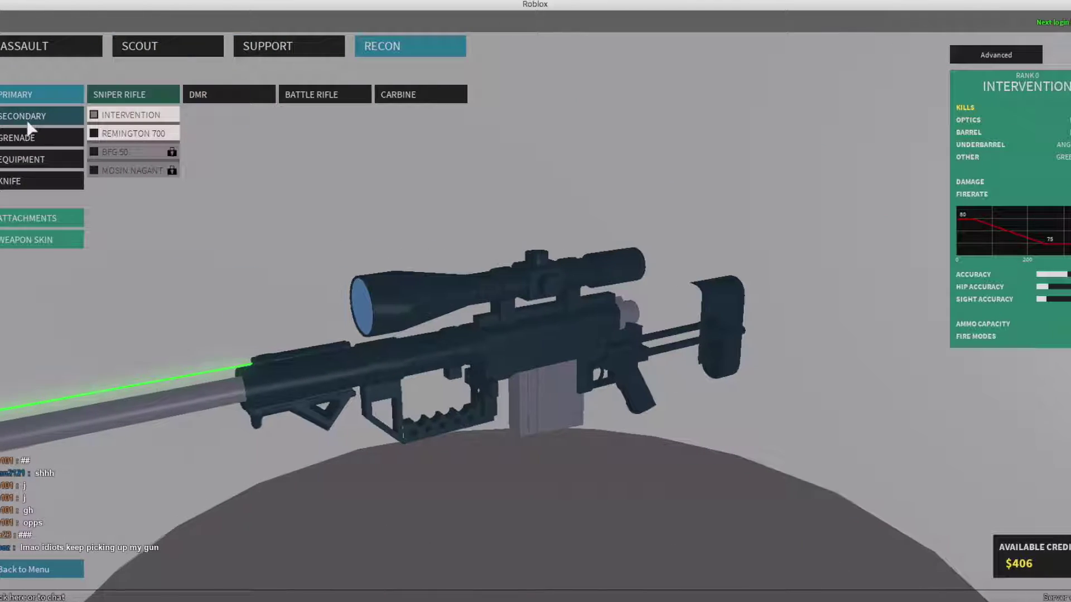
{"action": "left_click", "coordinate": [120, 154]}
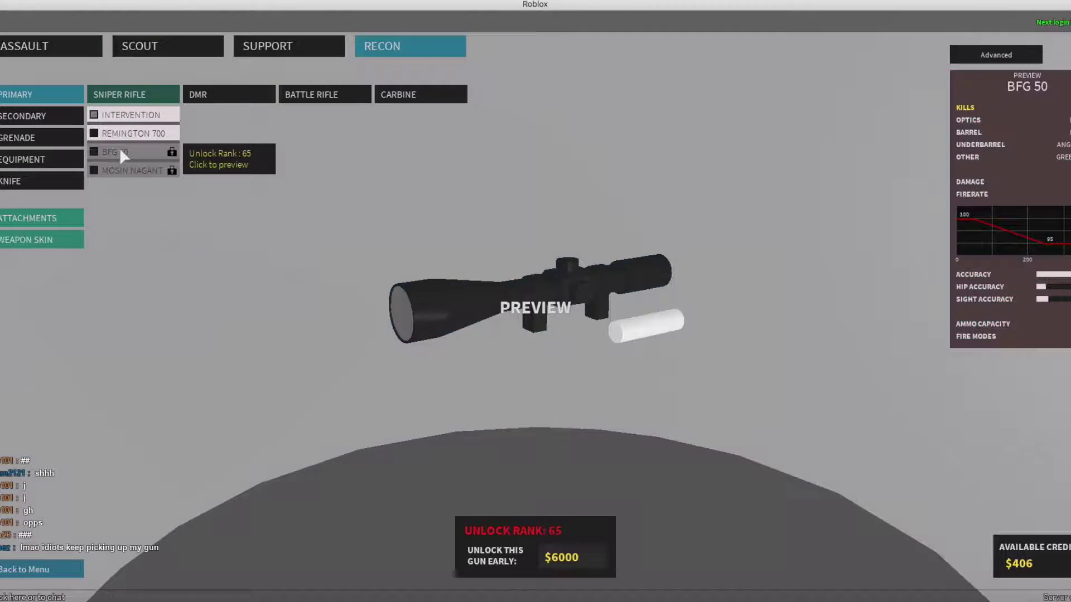
{"action": "mouse_move", "coordinate": [503, 334]}
{"action": "left_mouse_down"}
{"action": "mouse_move", "coordinate": [783, 423]}
{"action": "mouse_move", "coordinate": [724, 398]}
{"action": "left_mouse_up"}
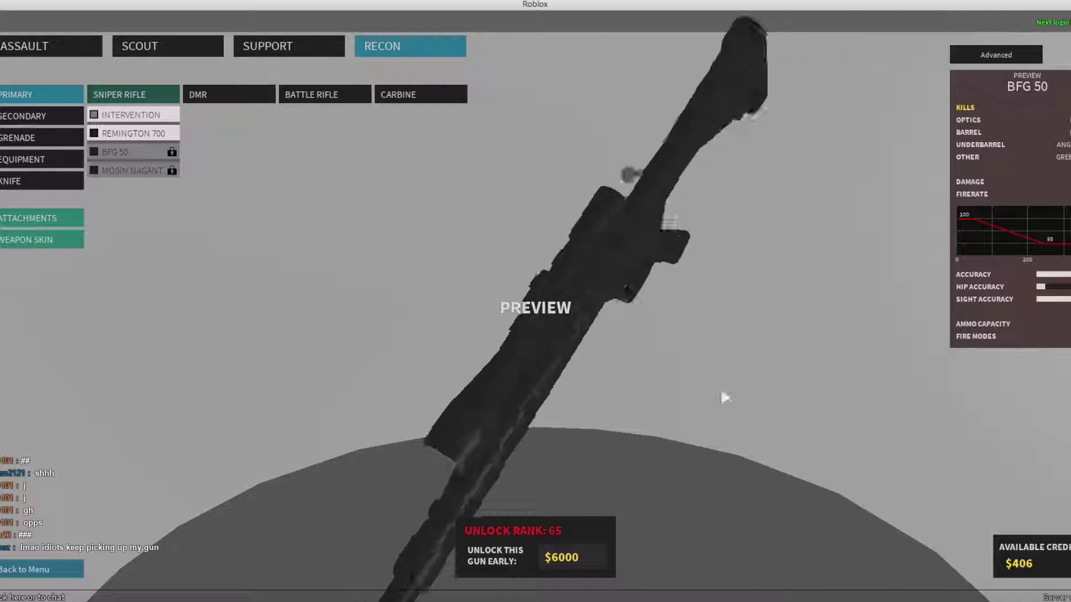
{"action": "left_click_drag", "start_coordinate": [487, 420], "coordinate": [544, 394]}
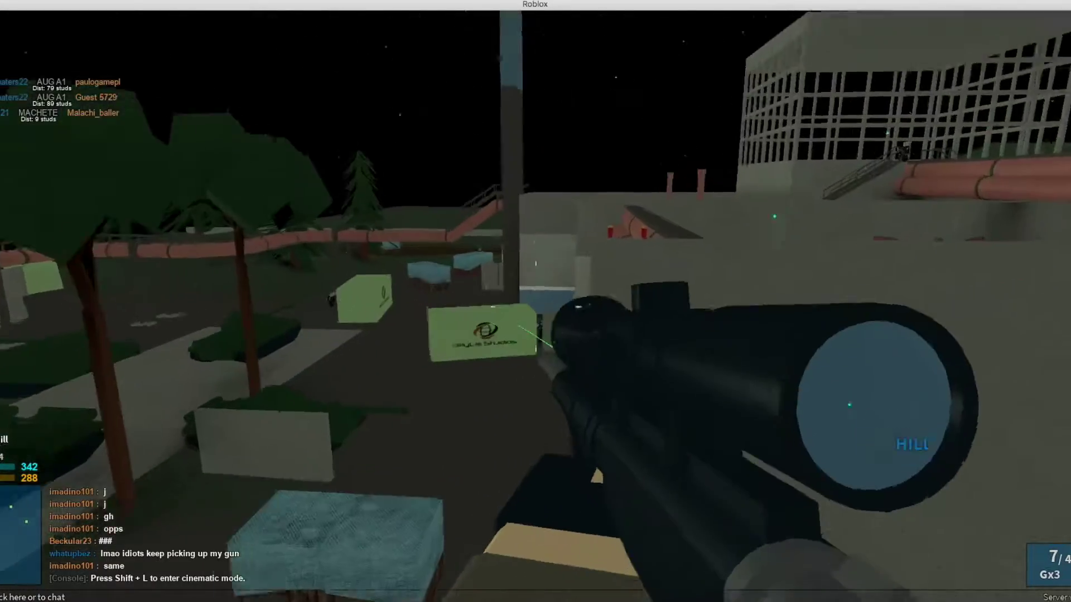
- Land an Intervention headshot on an enemy near the hill
{"action": "right_click", "coordinate": [536, 301]}
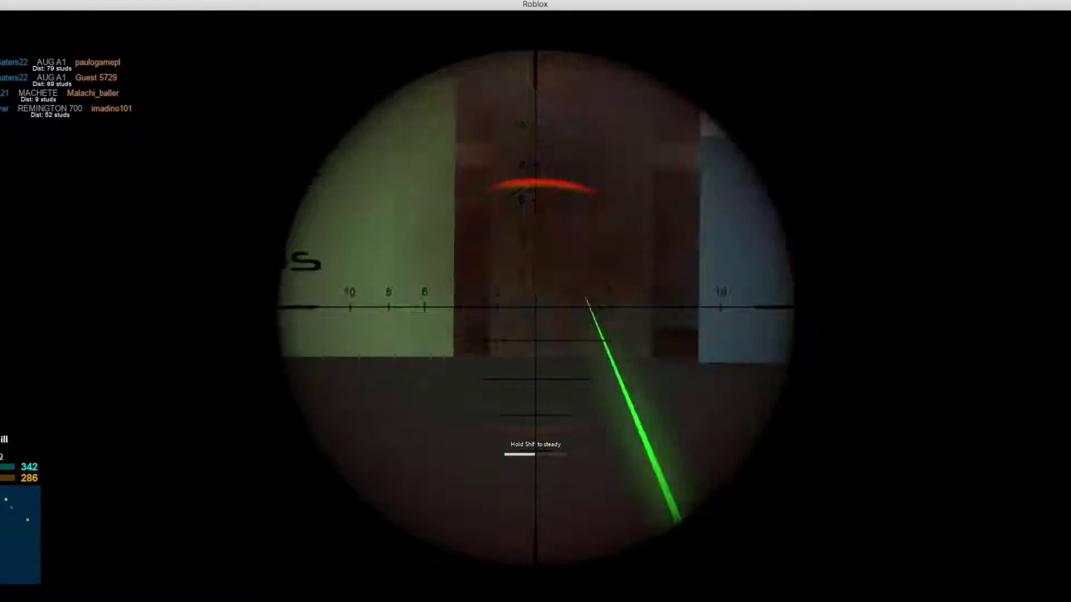
{"action": "right_click", "coordinate": [536, 301]}
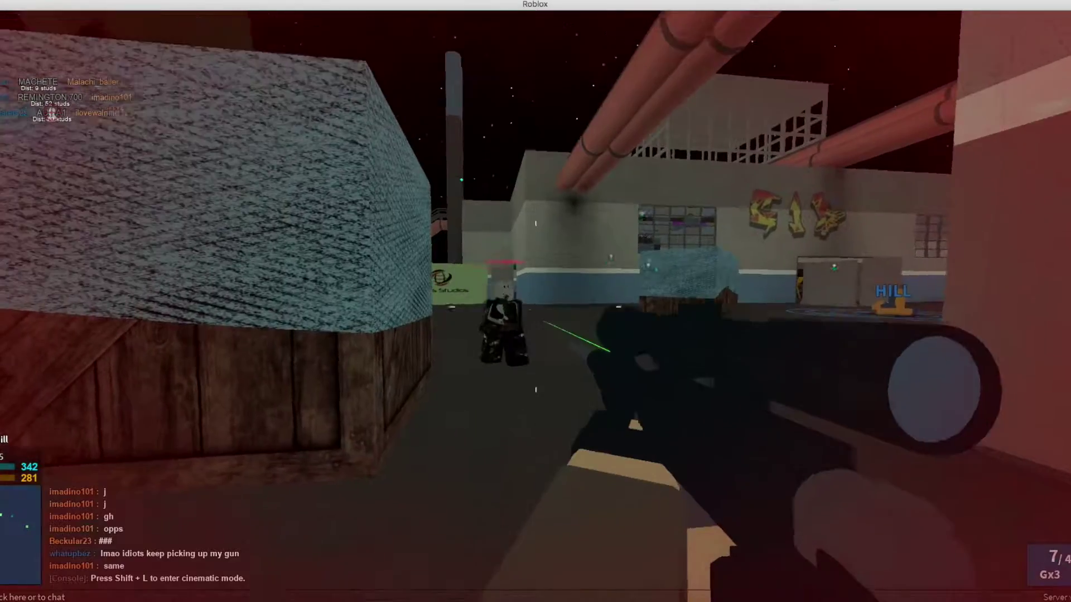
{"action": "left_click", "coordinate": [536, 301]}
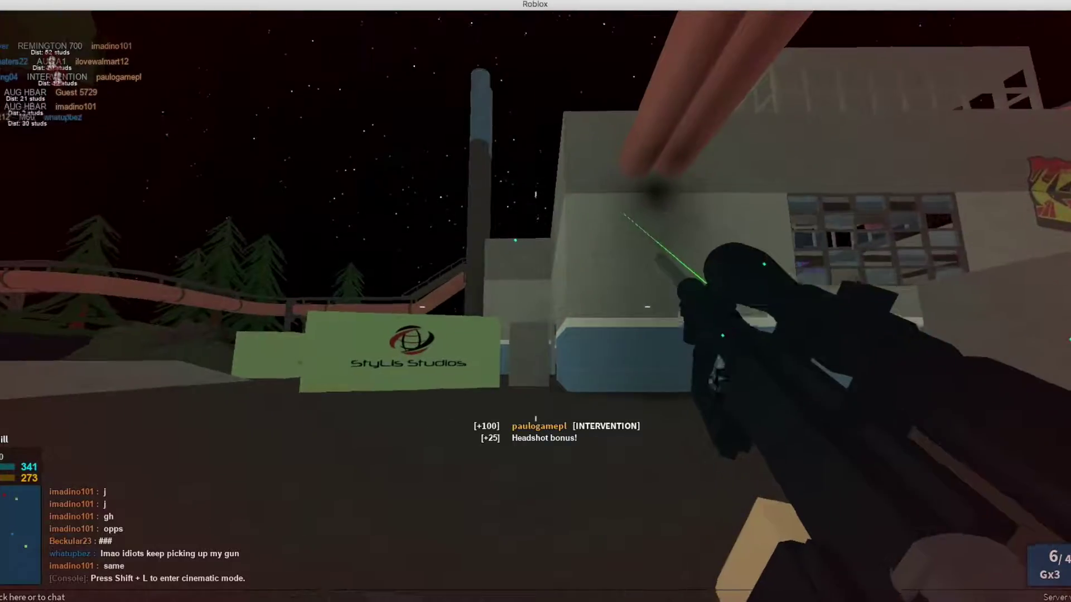
- Walk past the wall and fire at an enemy indoors
{"action": "key", "text": "1"}
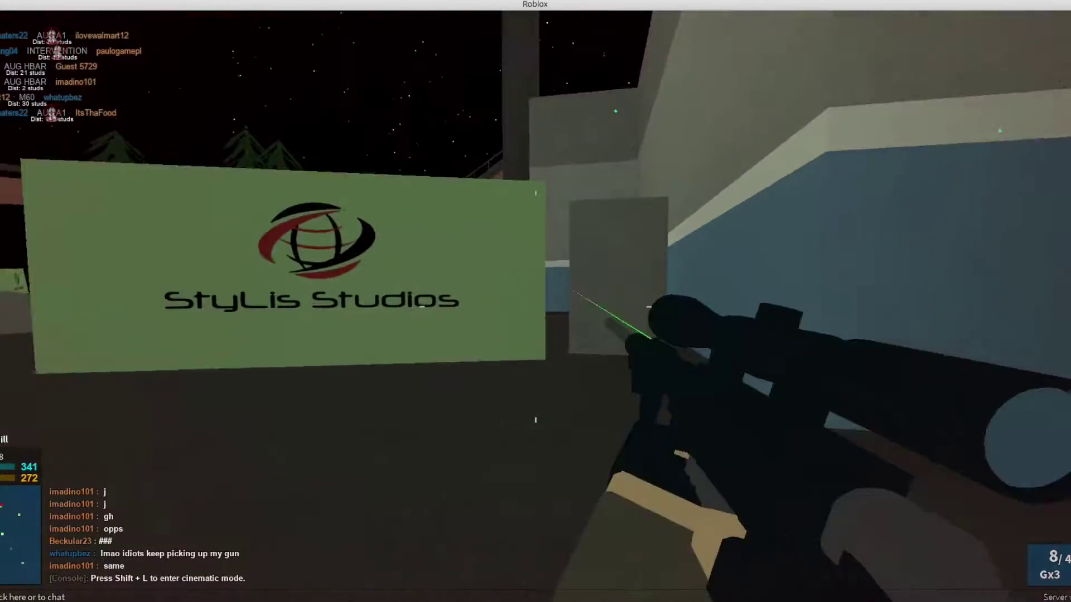
{"action": "key", "text": "w"}
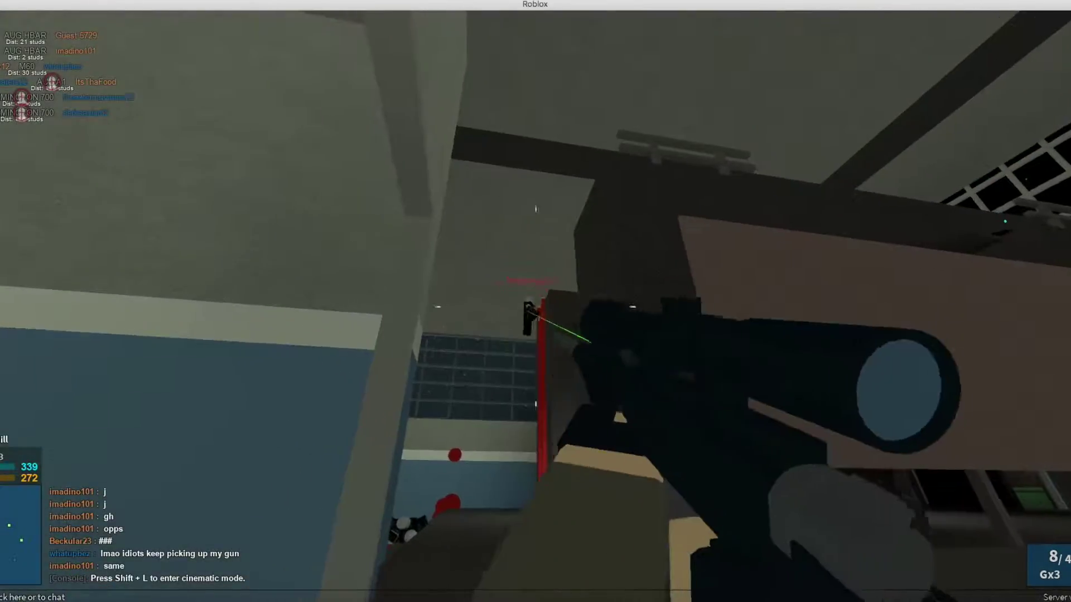
{"action": "left_click", "coordinate": [536, 302]}
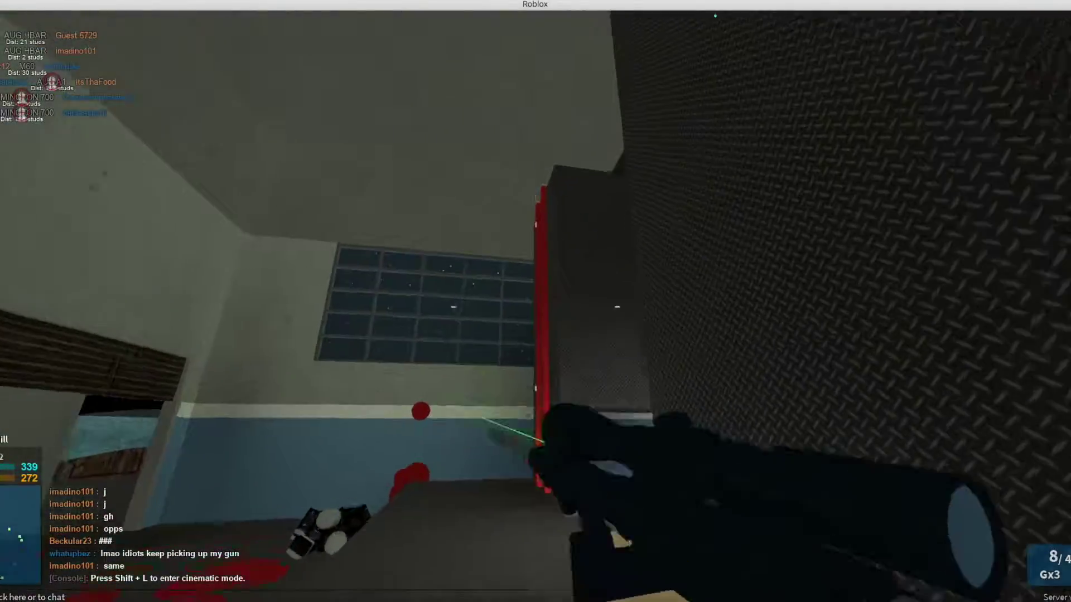
{"action": "key", "text": "2"}
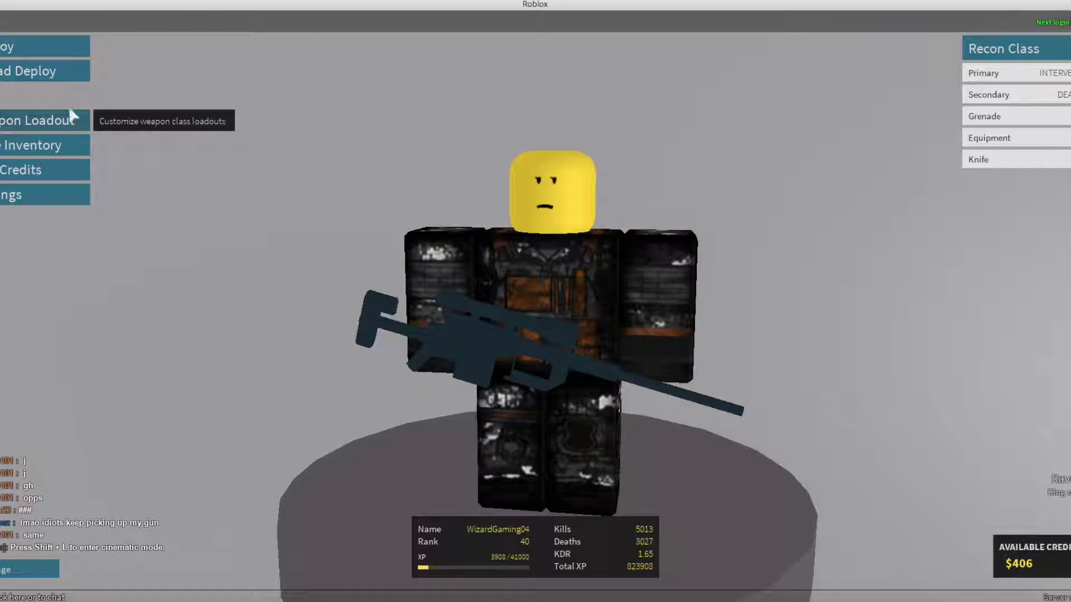
- Pick the Scout class with the MP5 and deploy into the match
{"action": "left_click", "coordinate": [38, 120]}
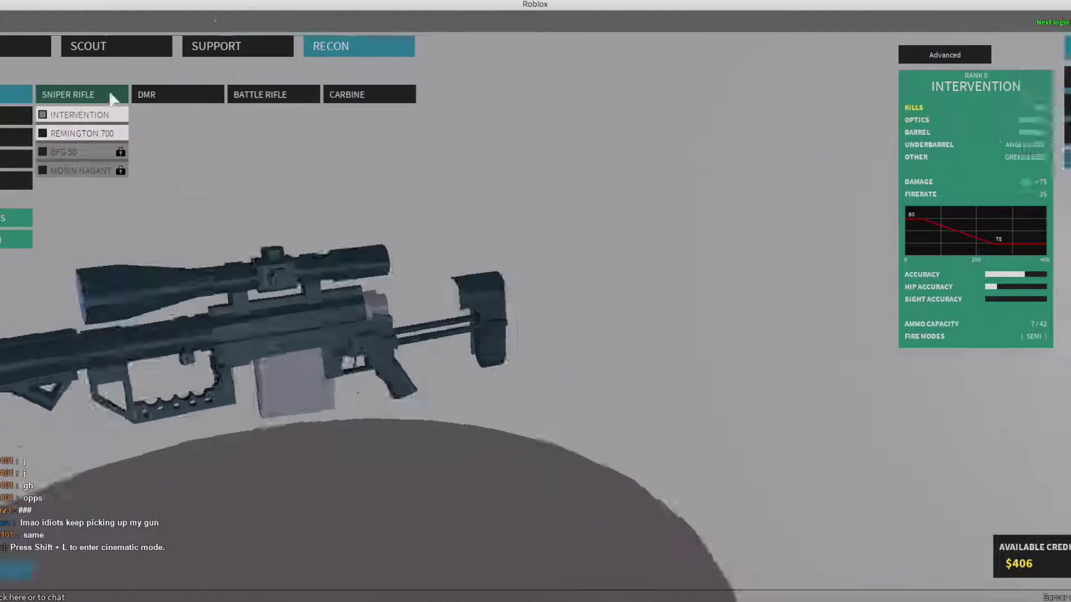
{"action": "left_click", "coordinate": [139, 45]}
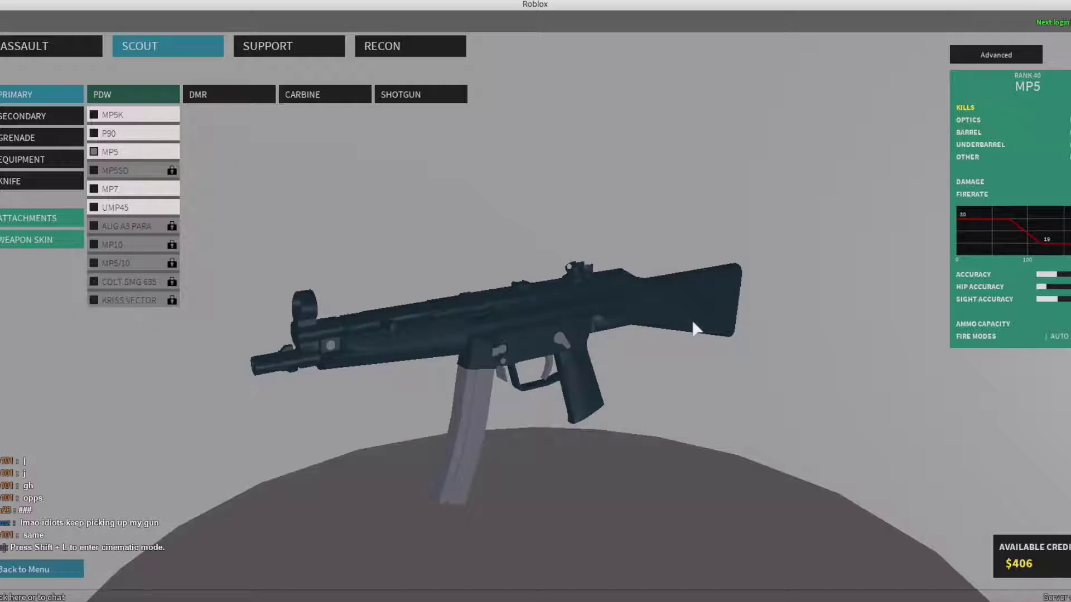
{"action": "key", "text": "space"}
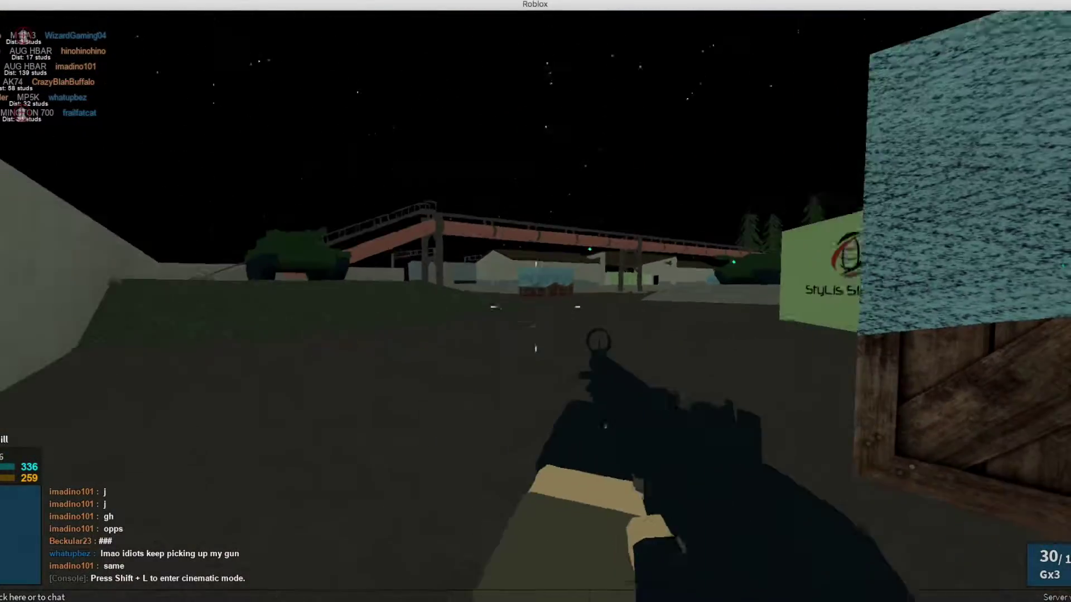
- Climb the red ladder and move along the rooftop
{"action": "key", "text": "w"}
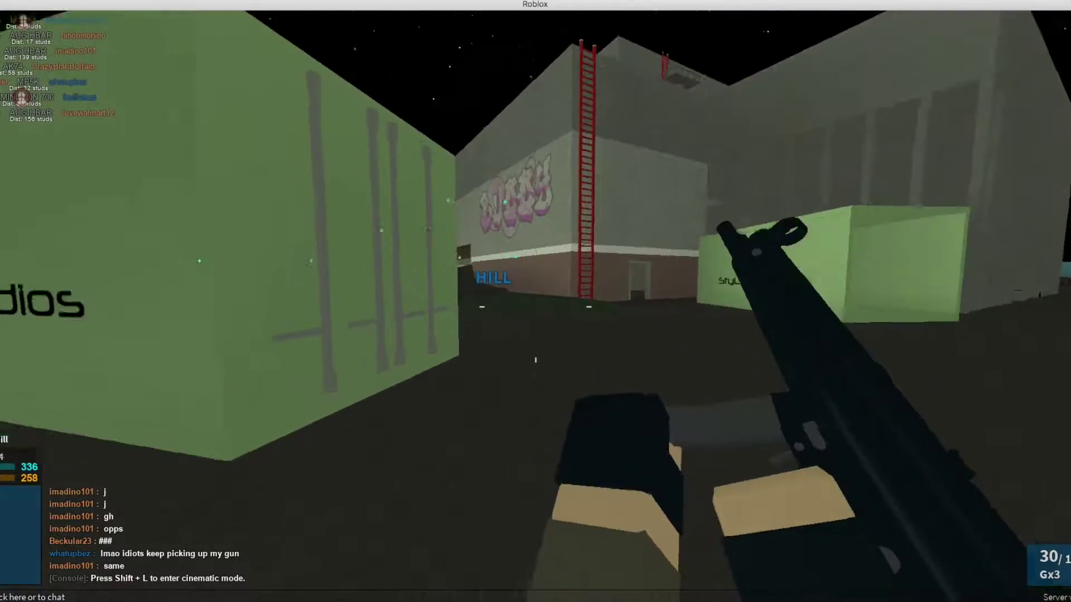
{"action": "key", "text": "w"}
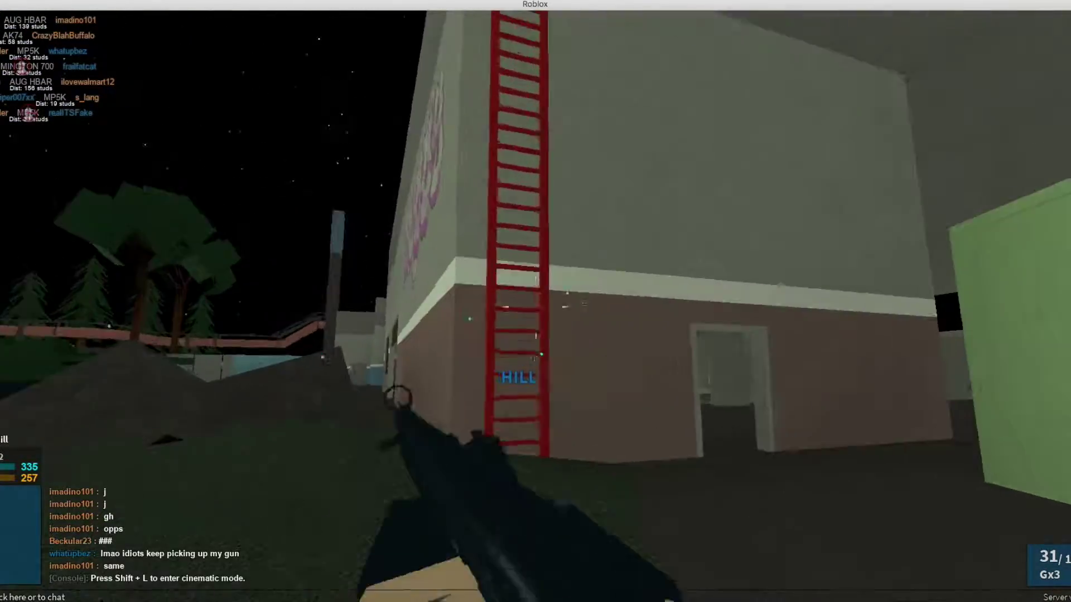
{"action": "key", "text": "w"}
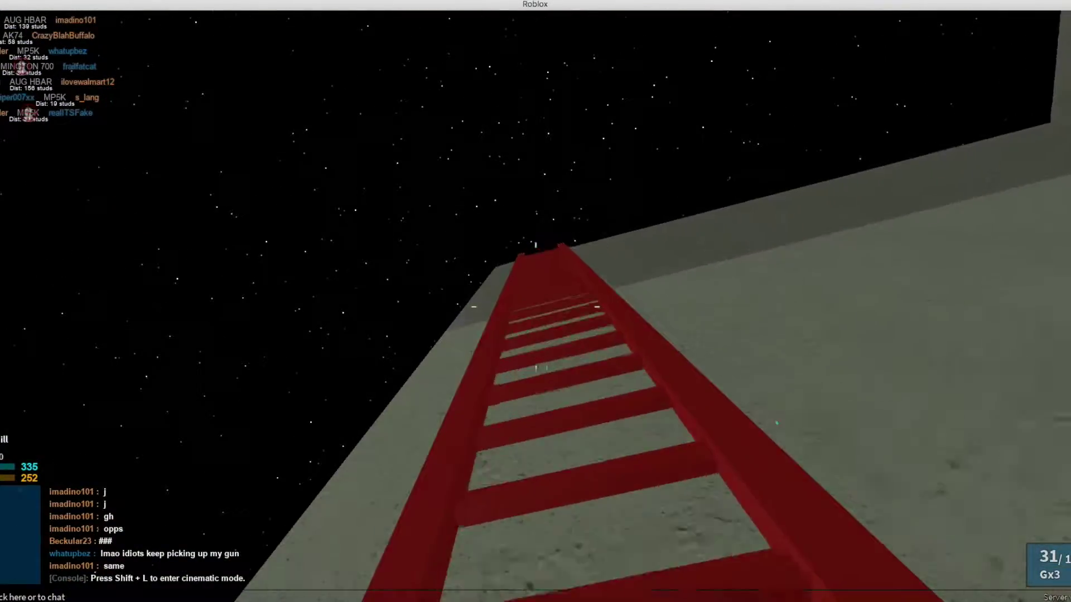
{"action": "key", "text": "w"}
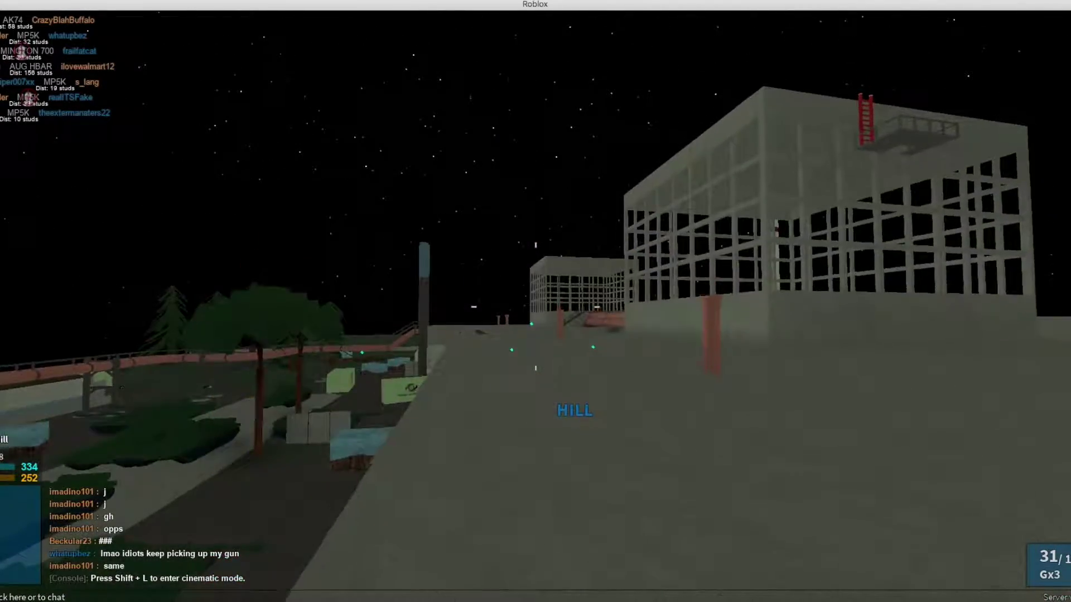
{"action": "key", "text": "w"}
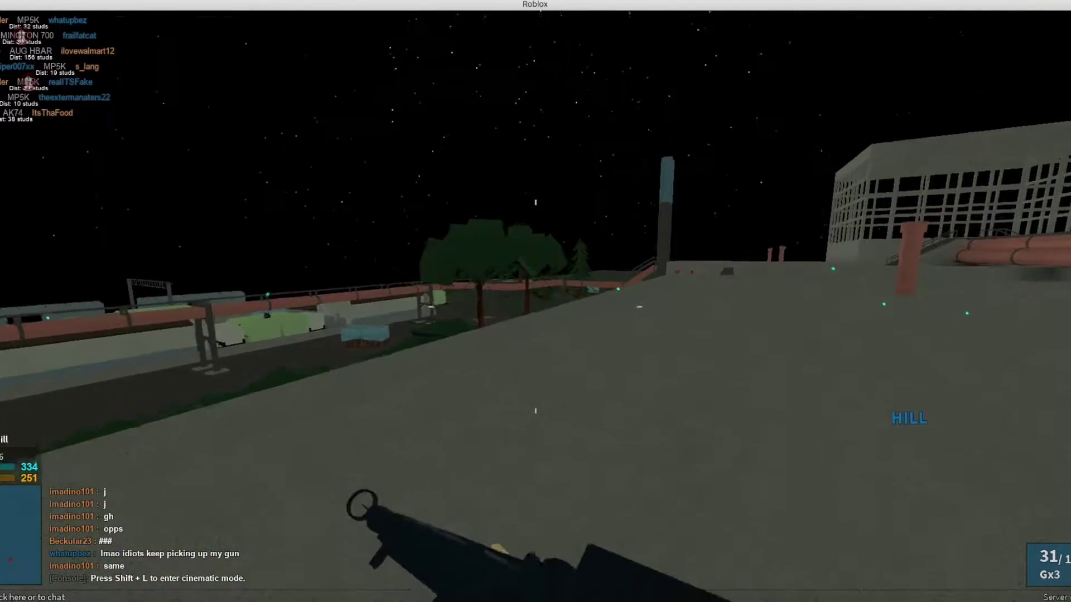
- Aim from the rooftop edge, fire at an enemy across the map, and reload
{"action": "right_click", "coordinate": [535, 301]}
{"action": "key", "text": "w"}
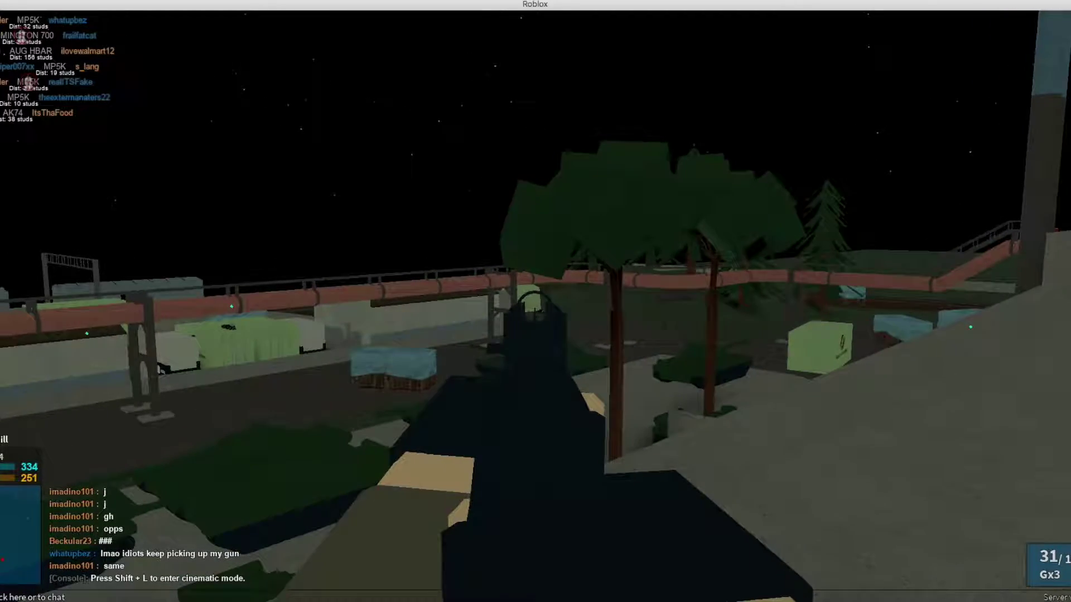
{"action": "key", "text": "w"}
{"action": "left_click", "coordinate": [535, 302]}
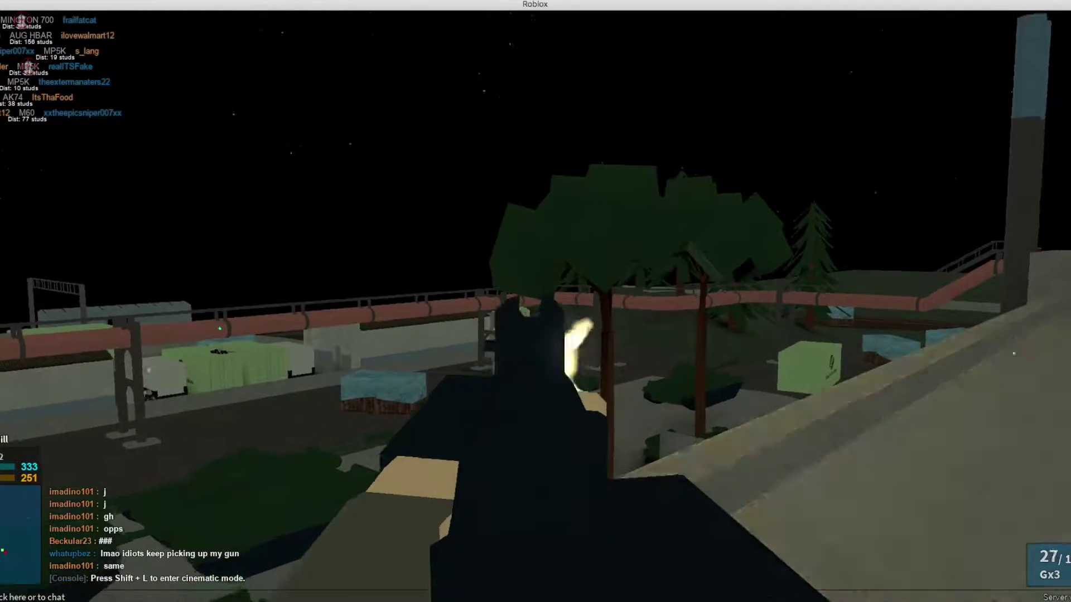
{"action": "key", "text": "r"}
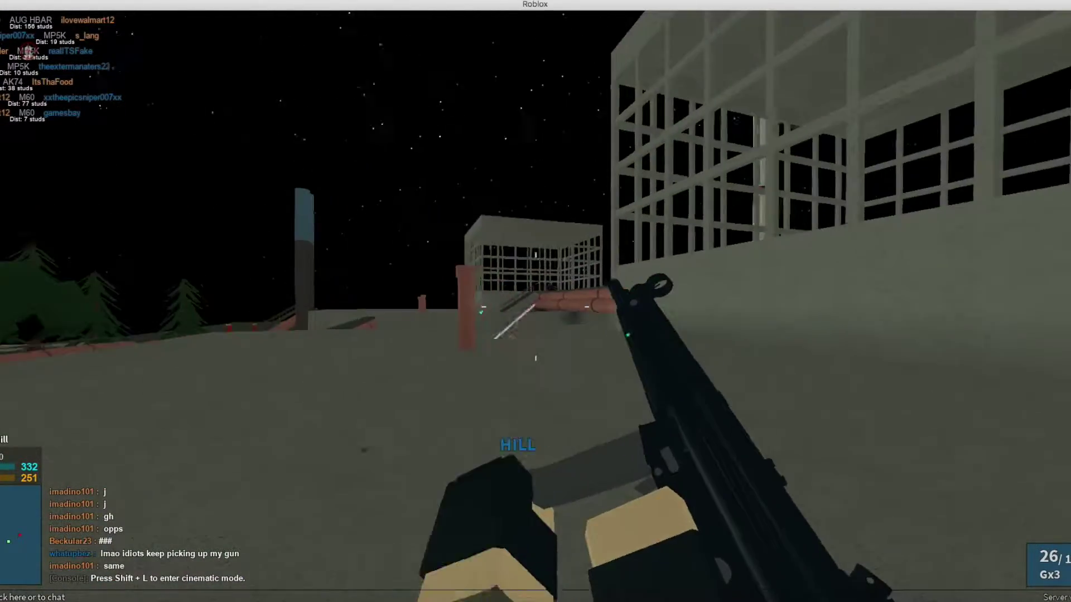
- Keep firing, then move toward the HILL marker and shoot an enemy below
{"action": "right_click", "coordinate": [535, 301]}
{"action": "left_click", "coordinate": [535, 302]}
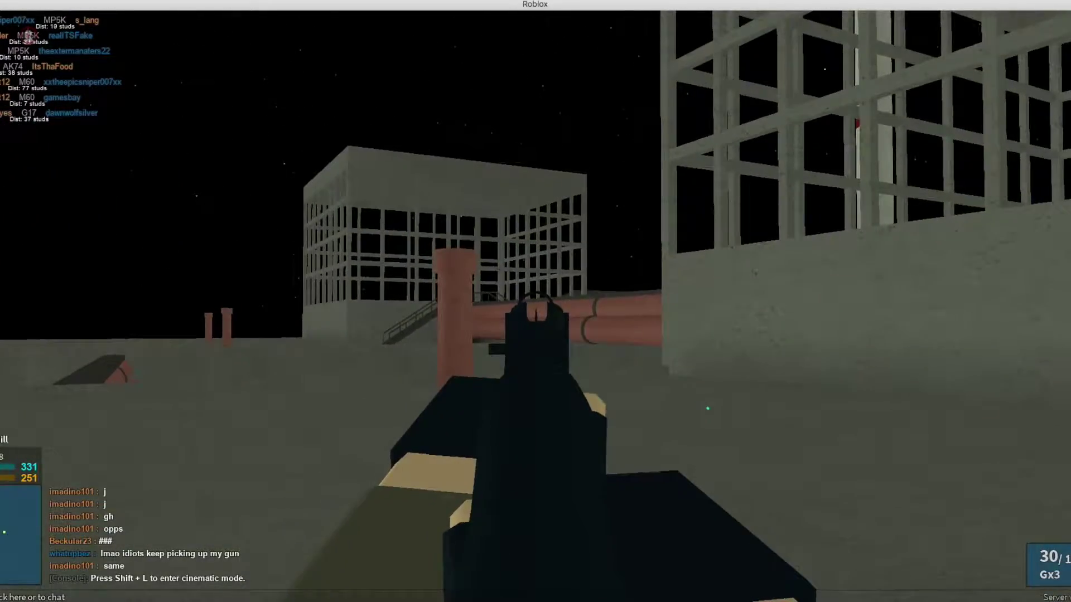
{"action": "right_click", "coordinate": [536, 301]}
{"action": "key", "text": "w"}
{"action": "key", "text": "w"}
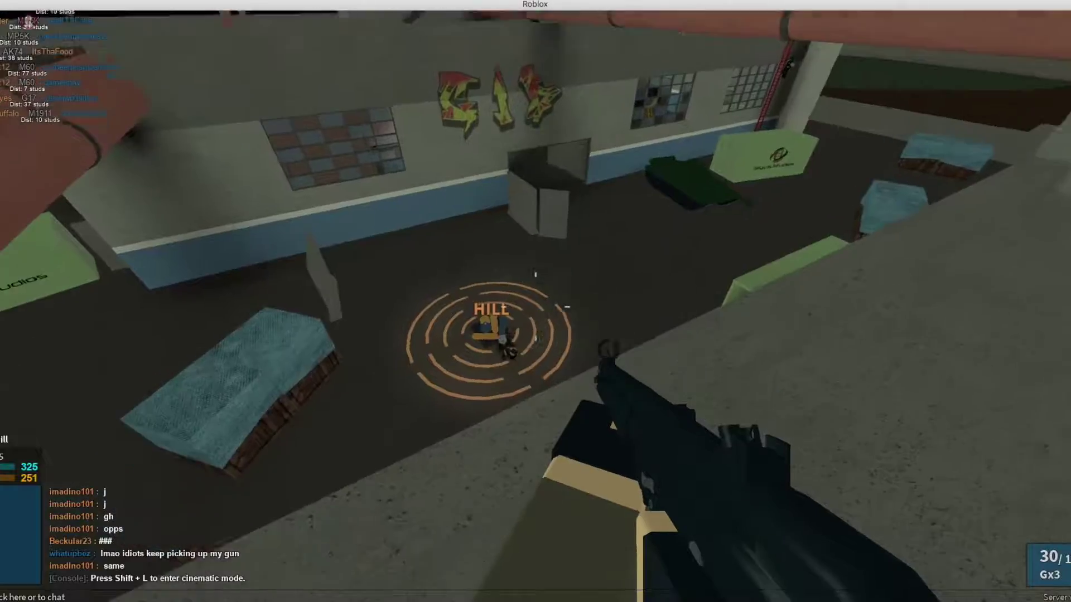
{"action": "right_click", "coordinate": [536, 301]}
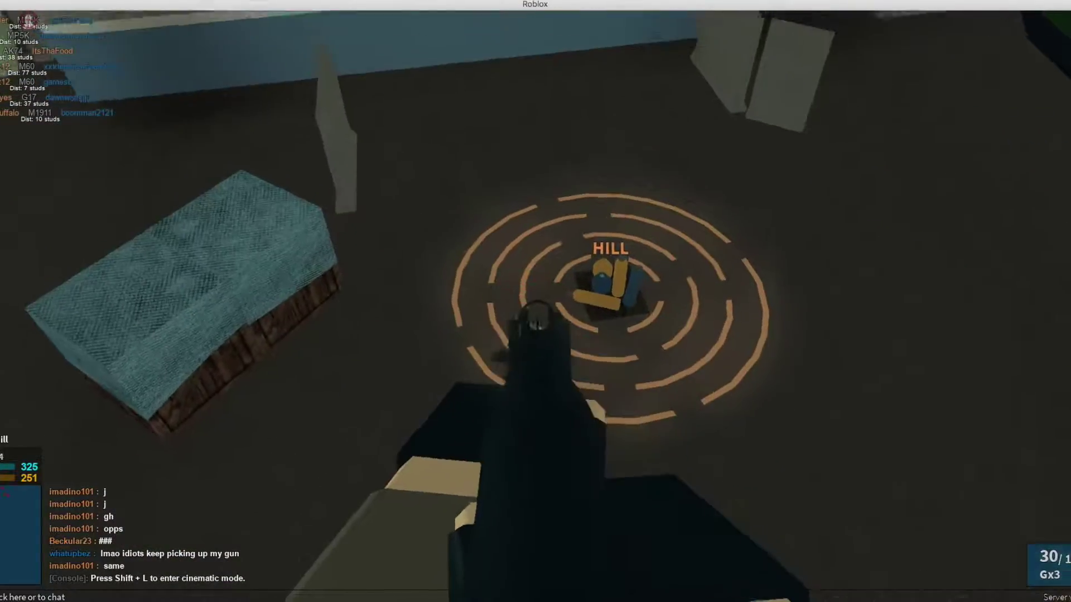
{"action": "left_click_drag", "start_coordinate": [535, 301], "coordinate": [536, 301]}
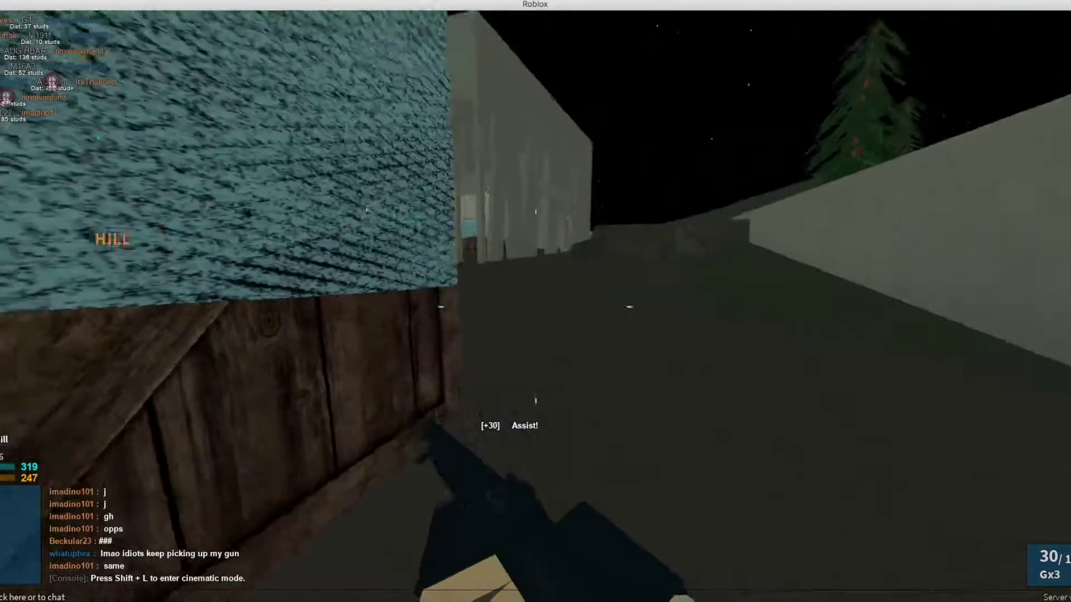
- Walk into the hill warehouse and toggle the match leaderboard on and off
{"action": "key", "text": "w"}
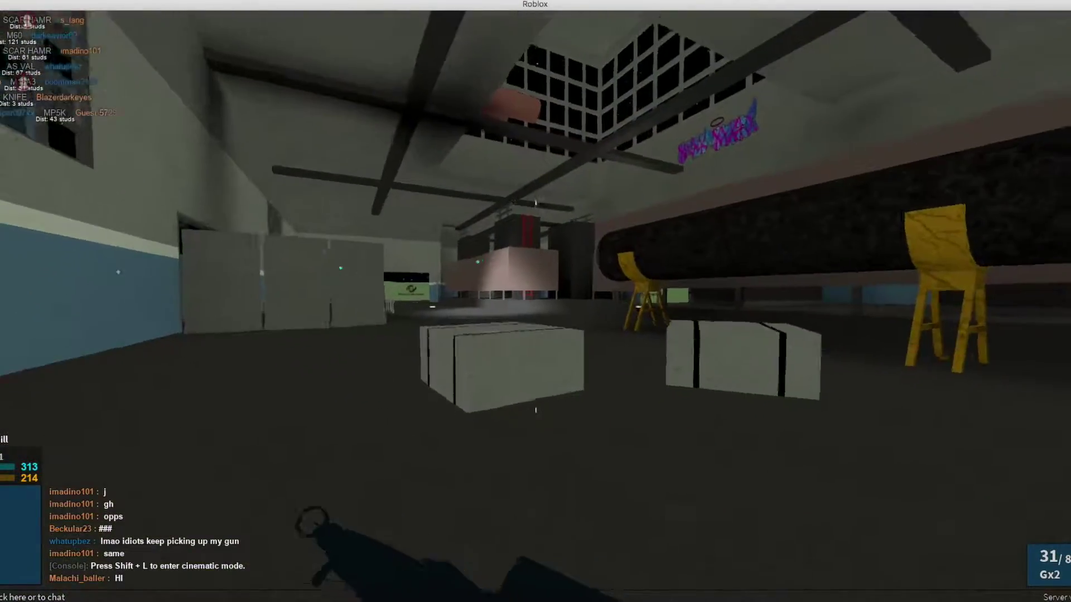
{"action": "key", "text": "Tab"}
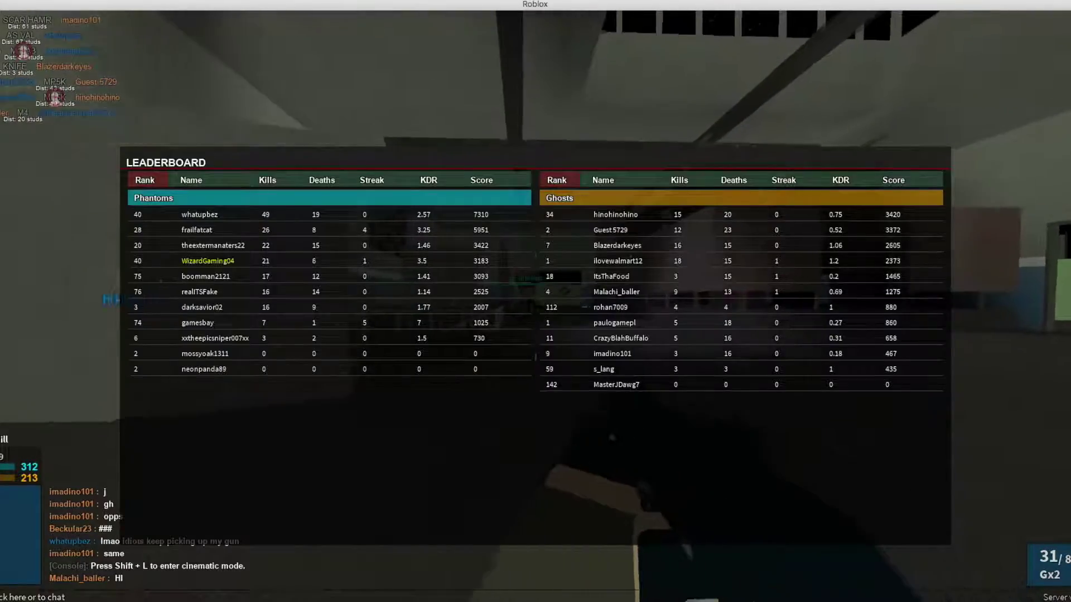
{"action": "key", "text": "Tab"}
{"action": "key", "text": "Tab"}
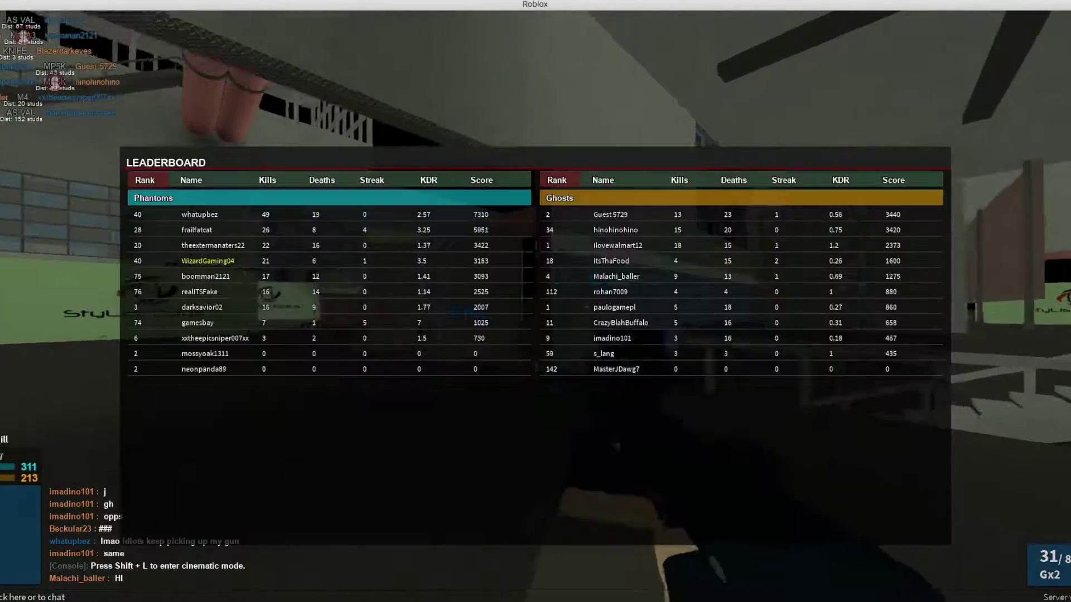
{"action": "key", "text": "Tab"}
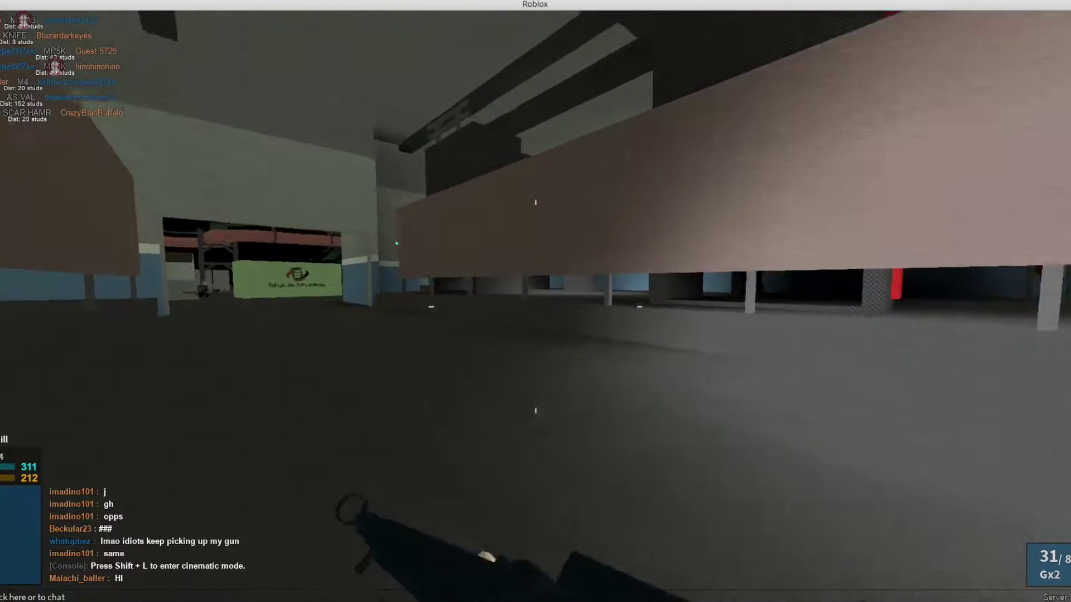
- Fire at an enemy outside the doorway, then circle the container and reload
{"action": "right_click", "coordinate": [536, 301]}
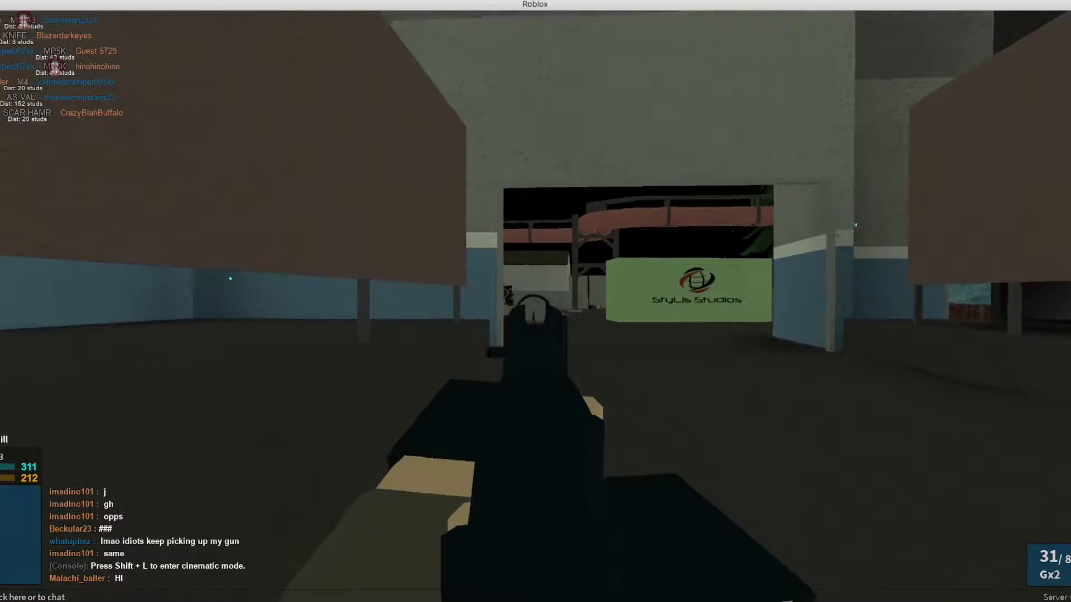
{"action": "left_click_drag", "start_coordinate": [535, 301], "coordinate": [535, 302]}
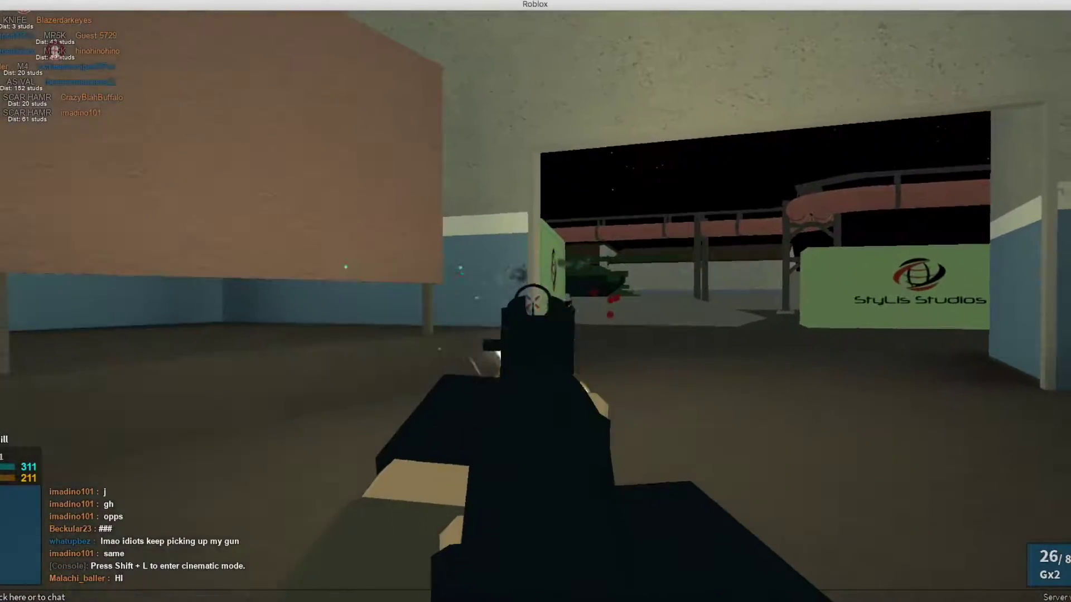
{"action": "right_click", "coordinate": [536, 301]}
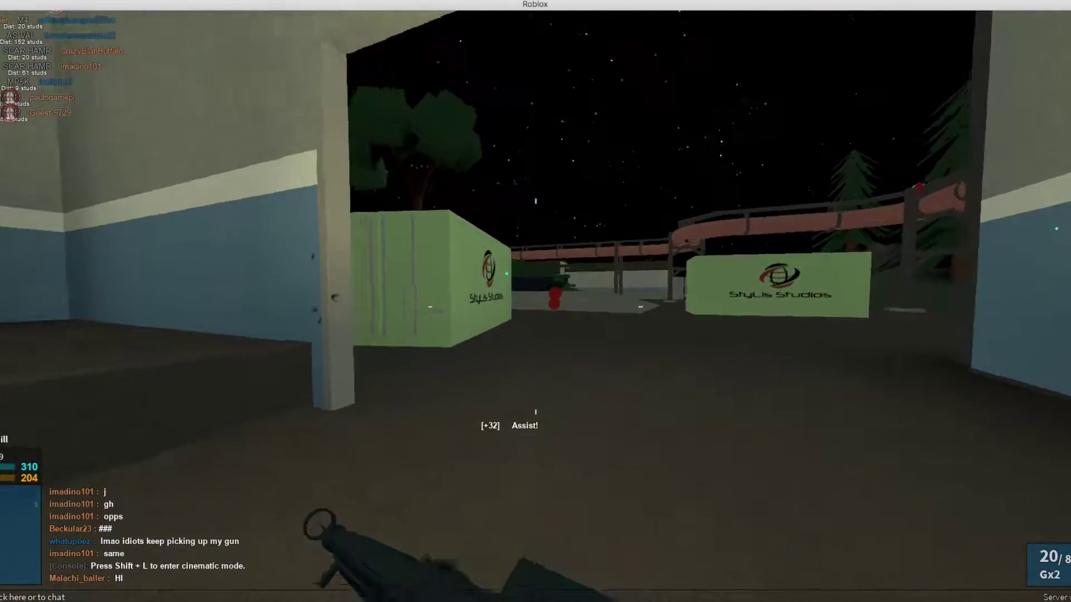
{"action": "key", "text": "w"}
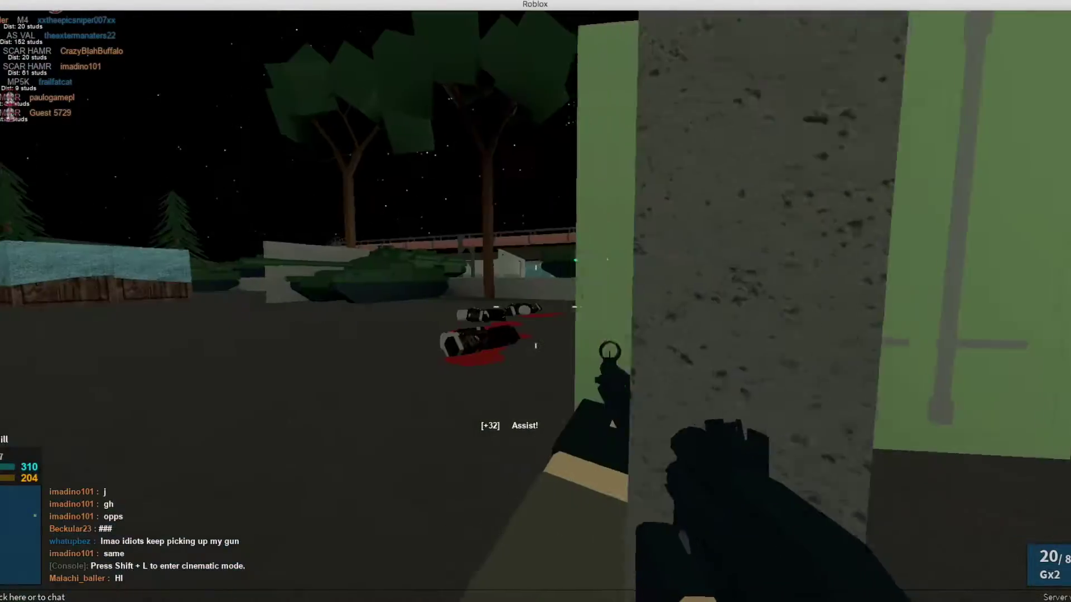
{"action": "key", "text": "w"}
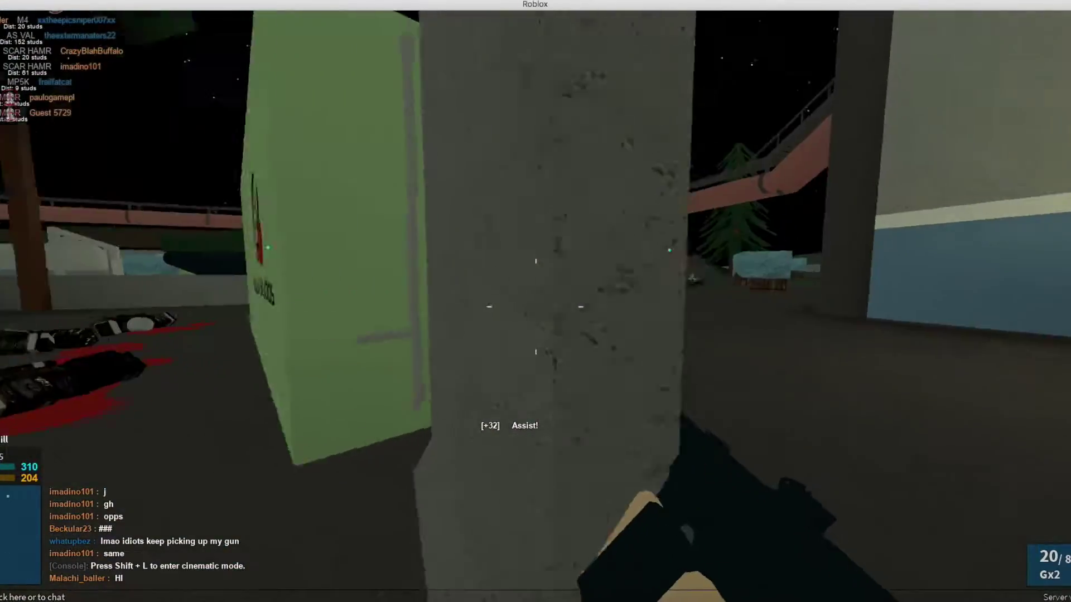
{"action": "key", "text": "r"}
{"action": "key", "text": "w"}
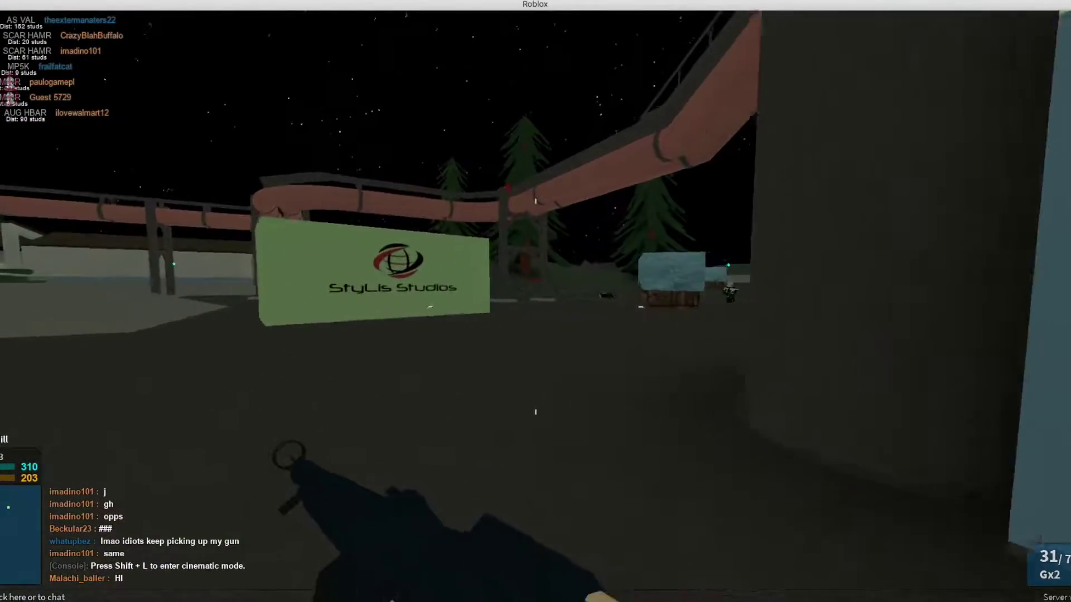
- Cross the courtyard past the tanks, enter the building, and fire at enemies near the hill
{"action": "key", "text": "w"}
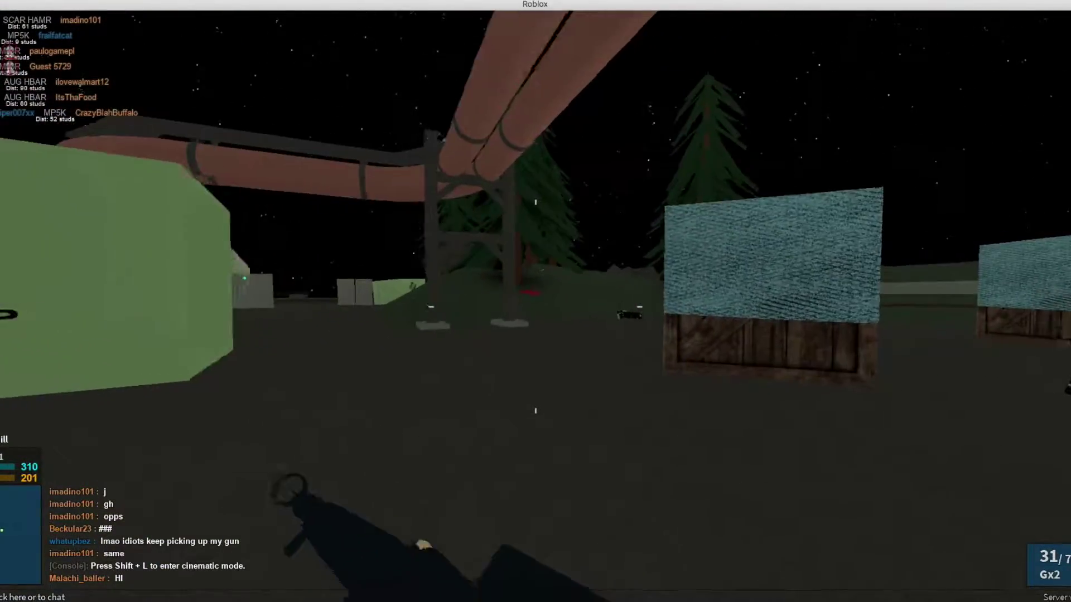
{"action": "key", "text": "w"}
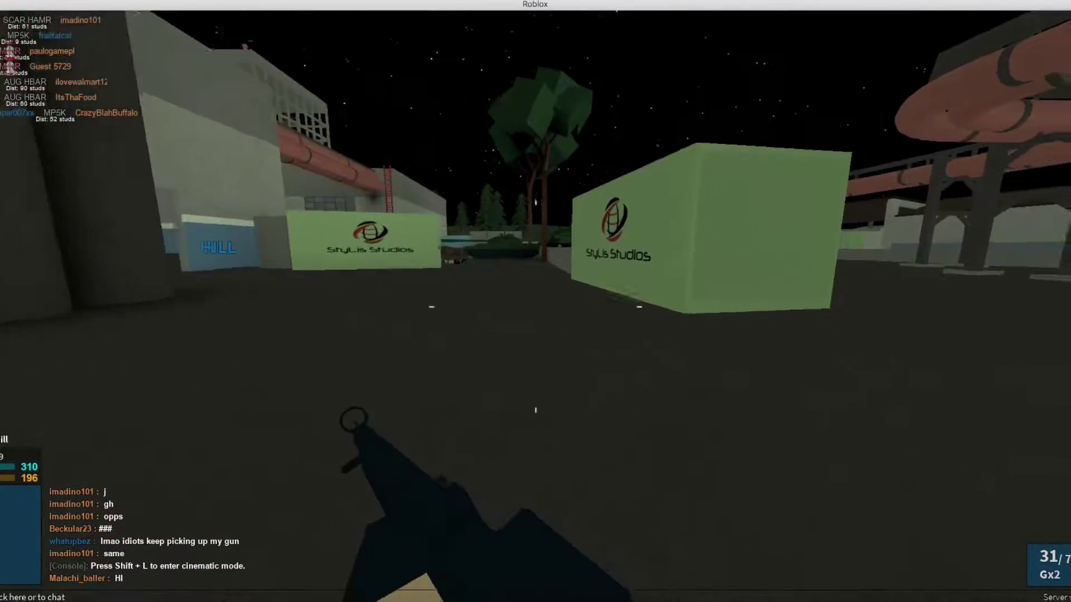
{"action": "key", "text": "w"}
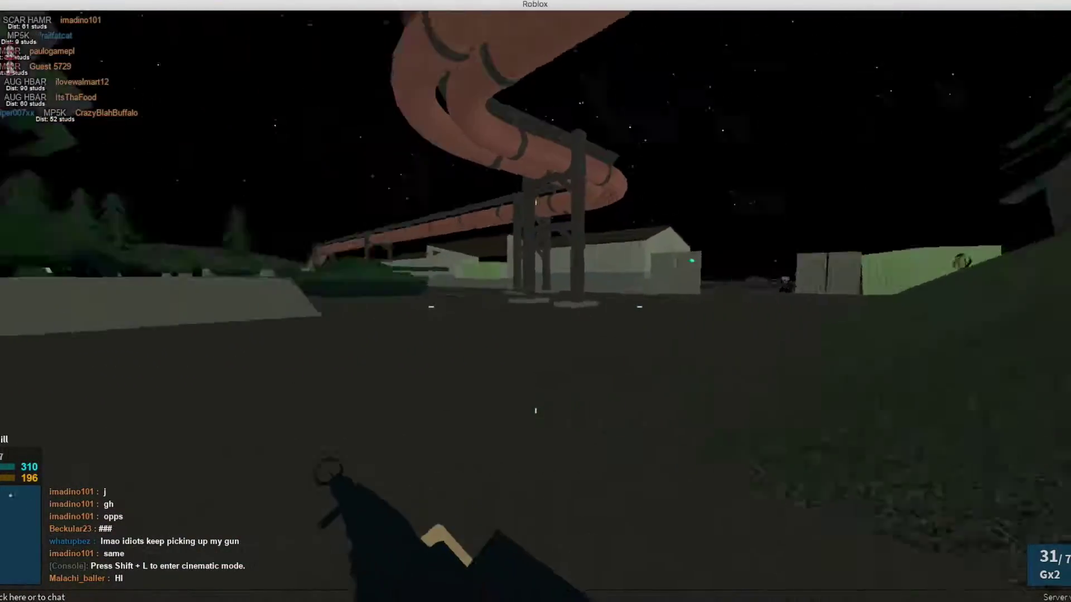
{"action": "key", "text": "w"}
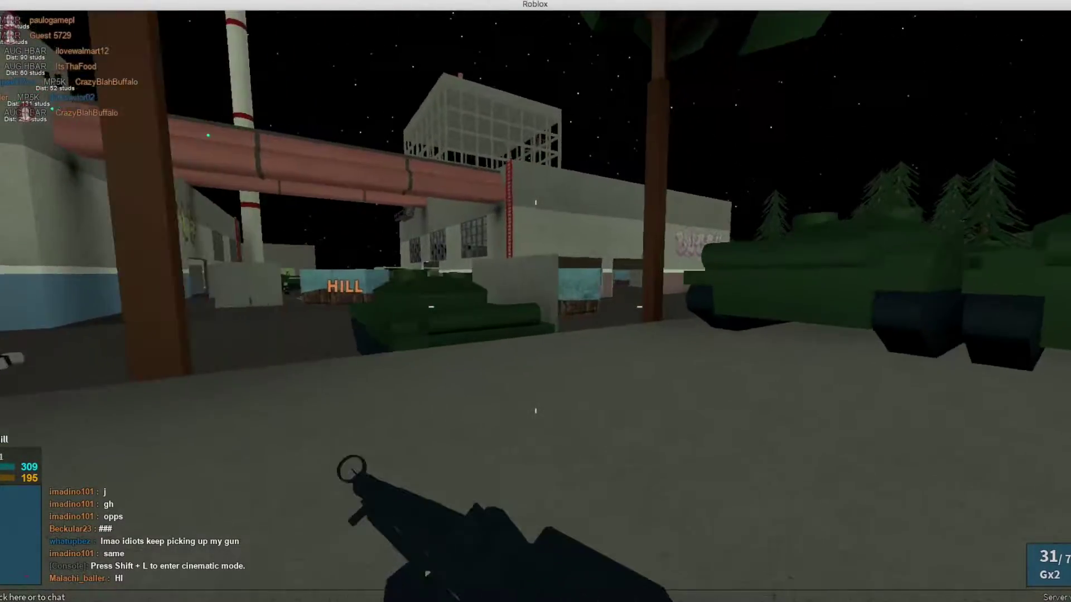
{"action": "key", "text": "w"}
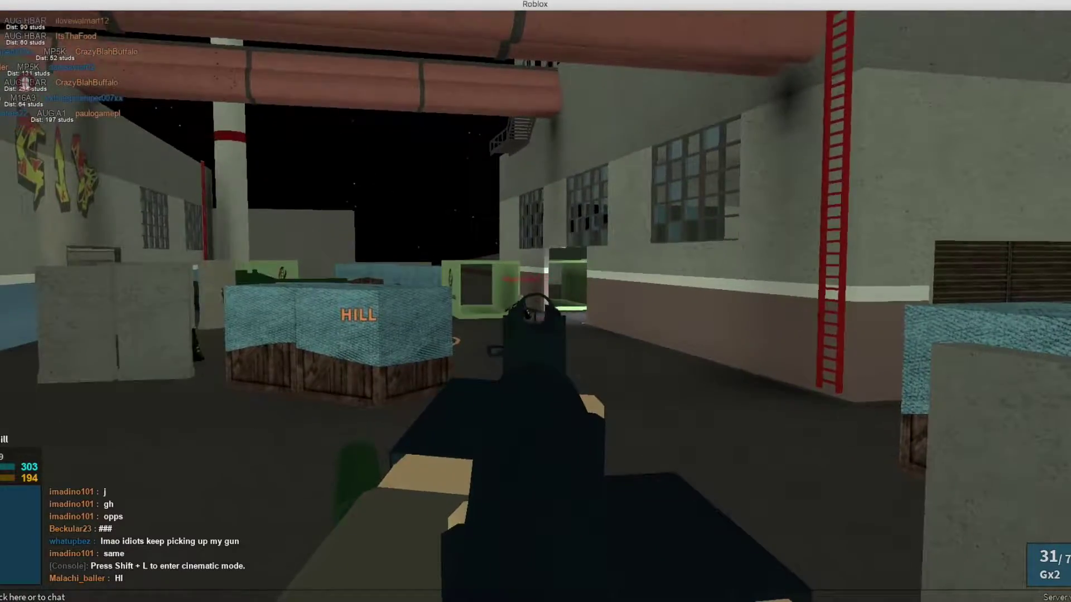
{"action": "left_click_drag", "start_coordinate": [536, 301], "coordinate": [535, 301]}
- Reload, aim toward the hill, and shoot another enemy
{"action": "key", "text": "w"}
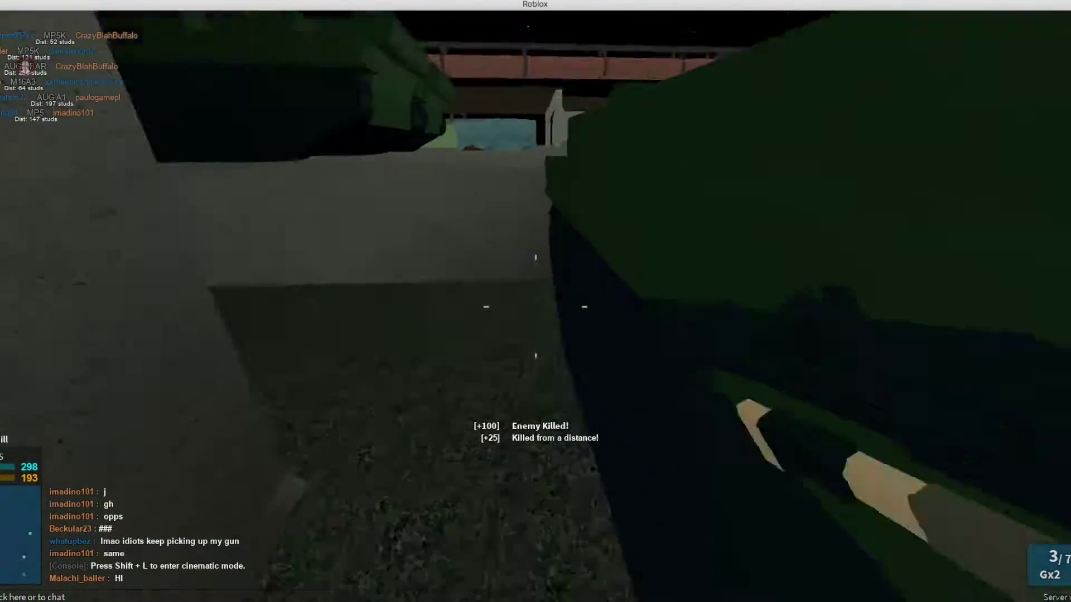
{"action": "key", "text": "r"}
{"action": "right_click", "coordinate": [536, 302]}
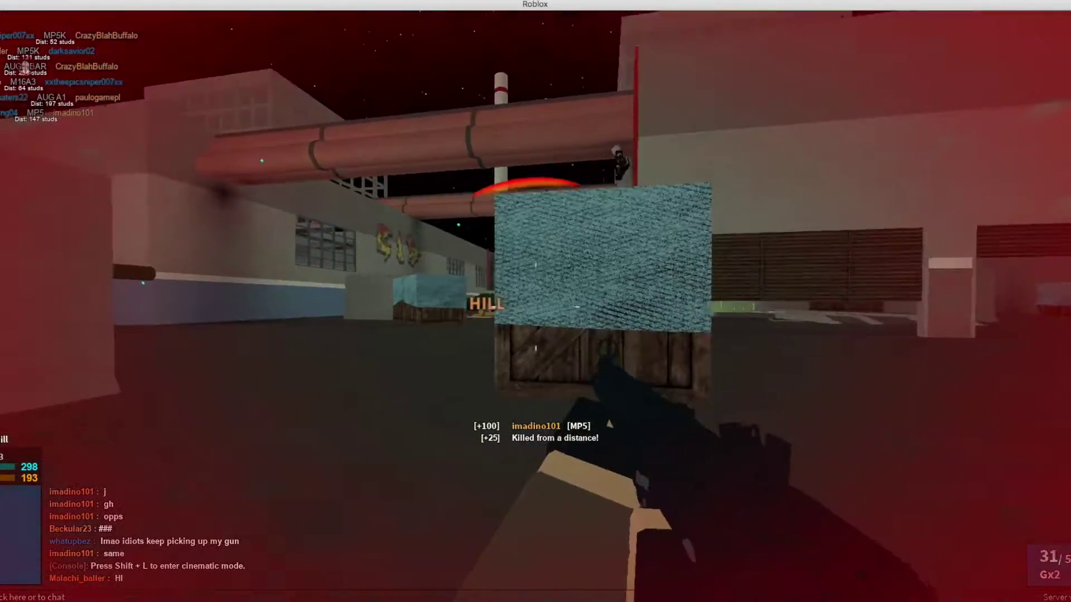
{"action": "left_click_drag", "start_coordinate": [535, 301], "coordinate": [536, 301]}
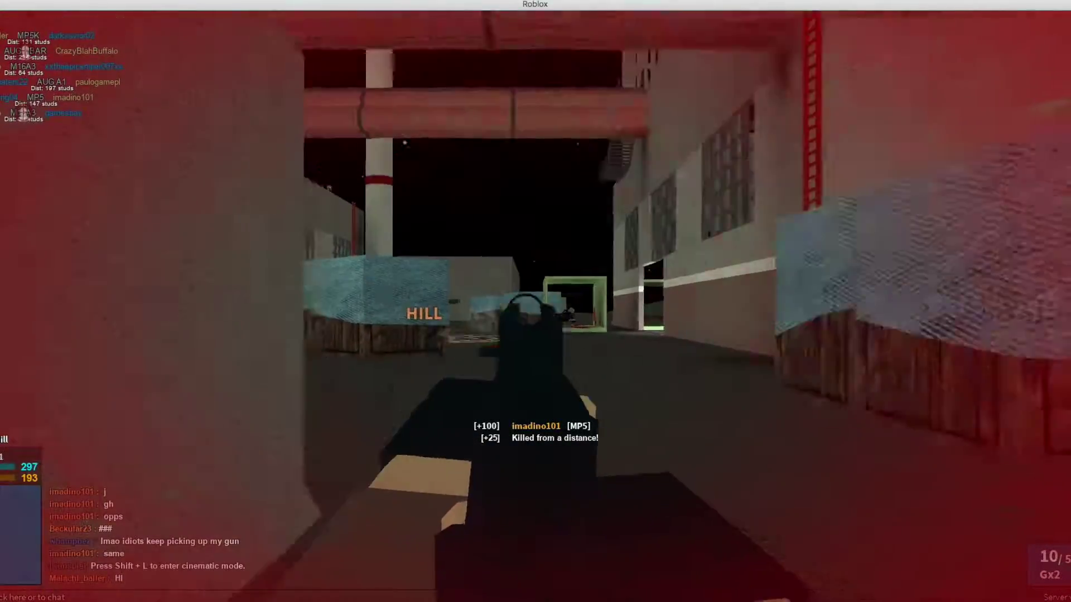
{"action": "key", "text": "w"}
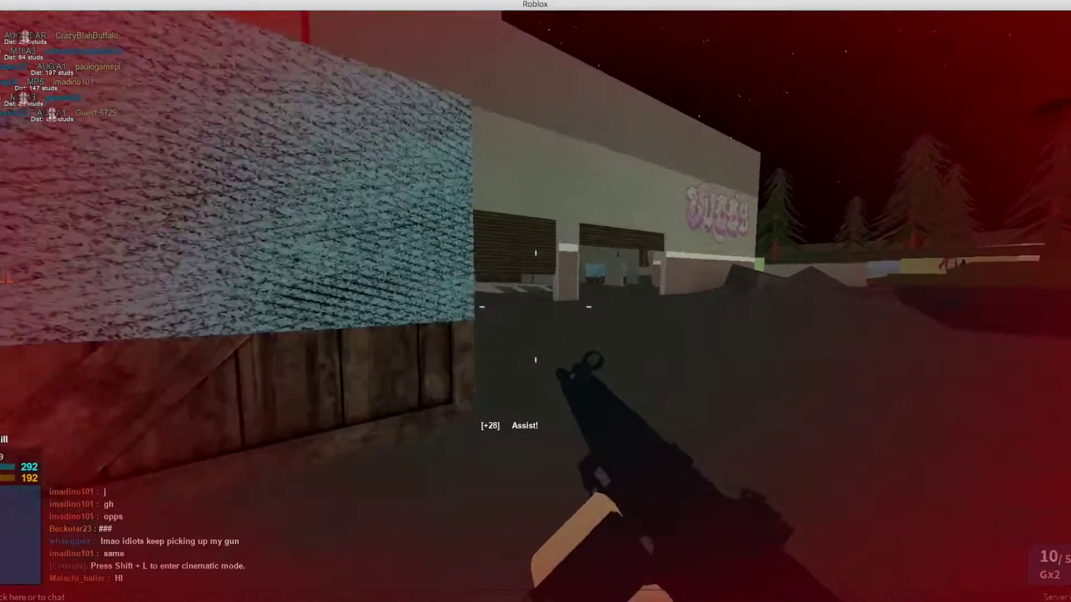
{"action": "key", "text": "r"}
- Shoot an enemy past the shutter and advance down the corridor past the body
{"action": "key", "text": "w"}
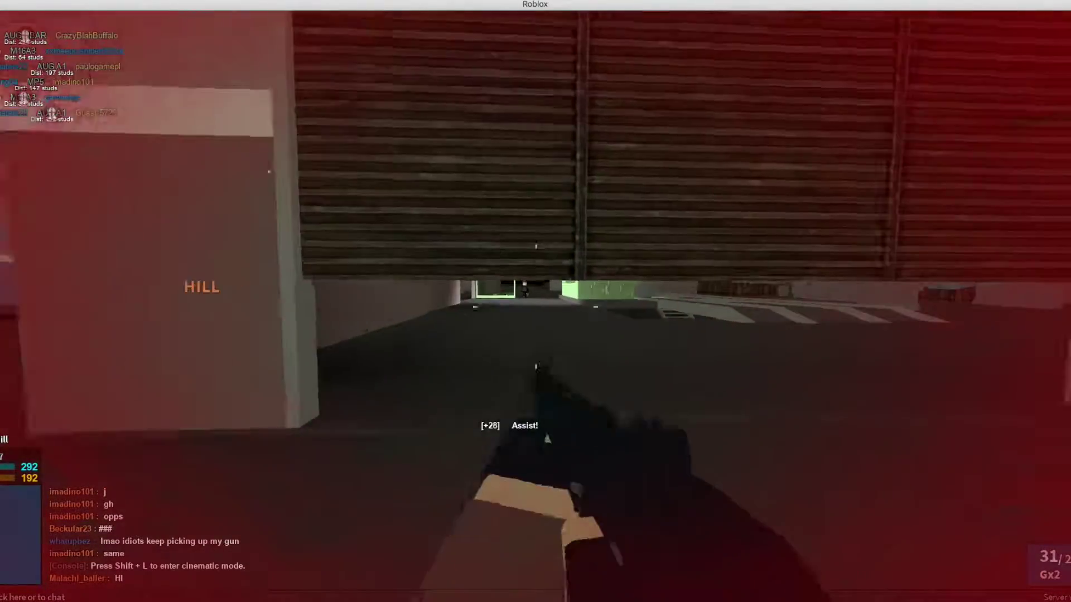
{"action": "key", "text": "w"}
{"action": "right_click", "coordinate": [536, 301]}
{"action": "left_click_drag", "start_coordinate": [535, 301], "coordinate": [536, 301]}
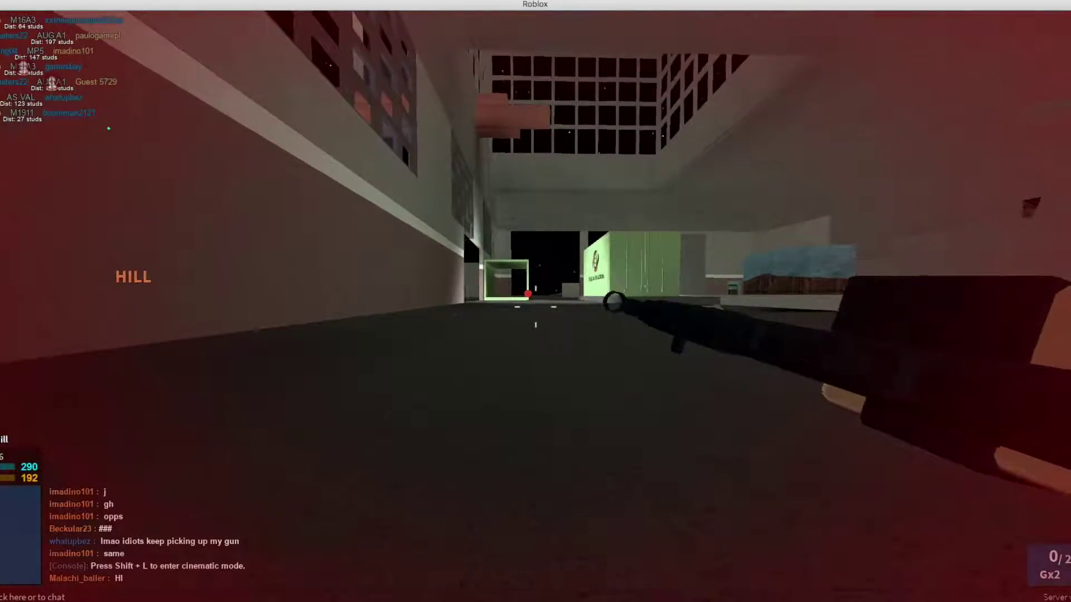
{"action": "key", "text": "w"}
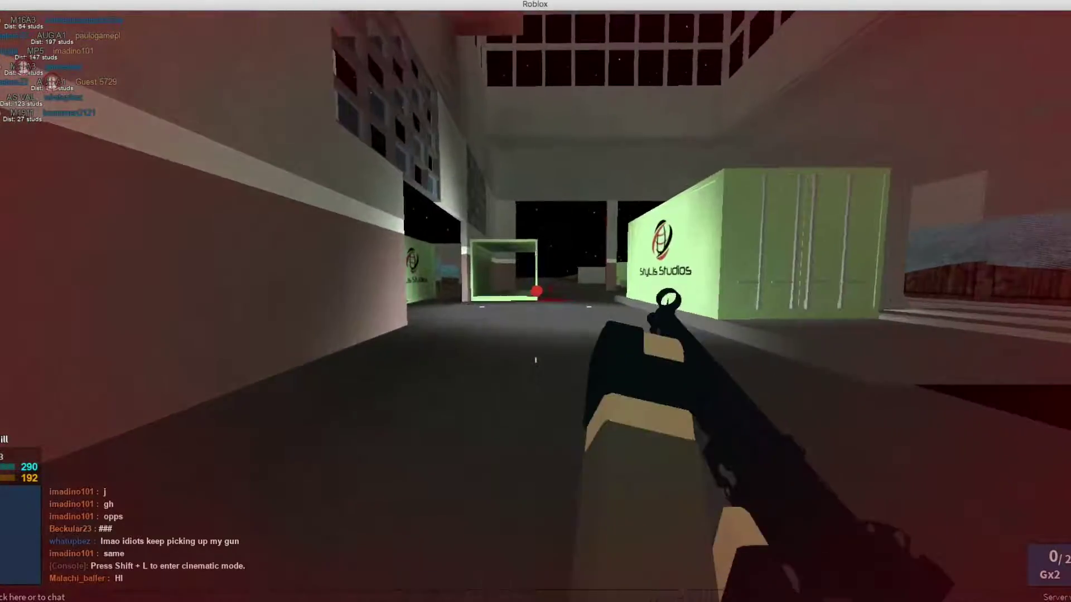
{"action": "key", "text": "w"}
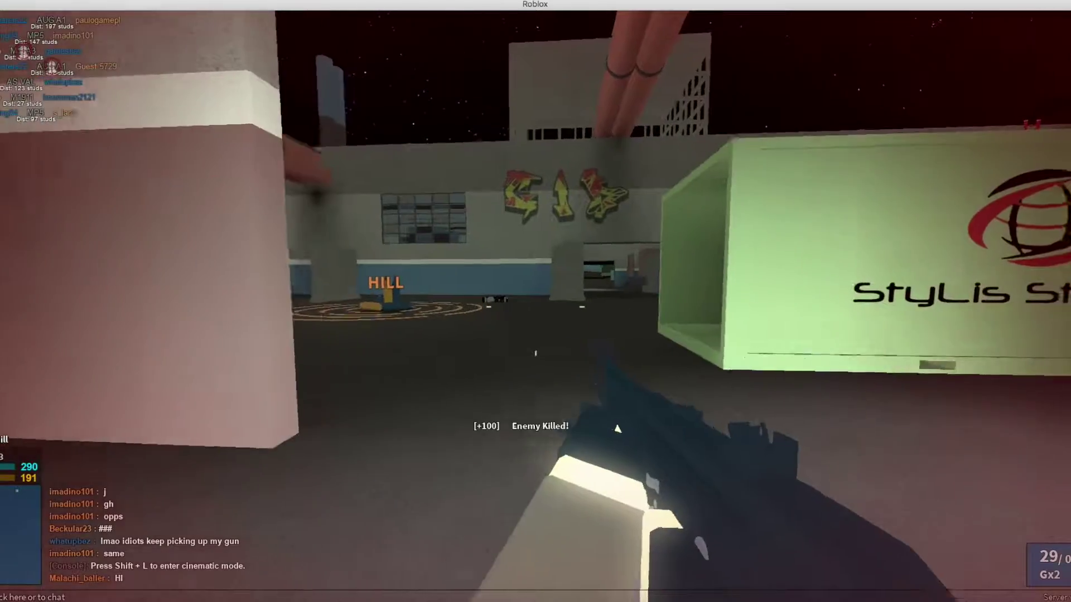
{"action": "key", "text": "w"}
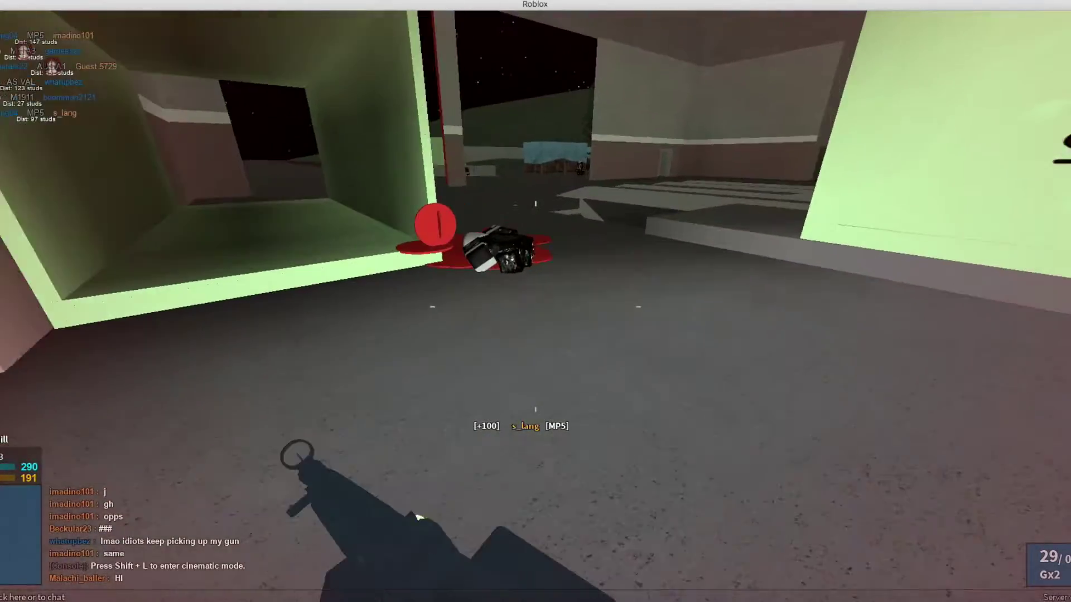
- Engage two enemies until killed, then respawn into the match
{"action": "key", "text": "w"}
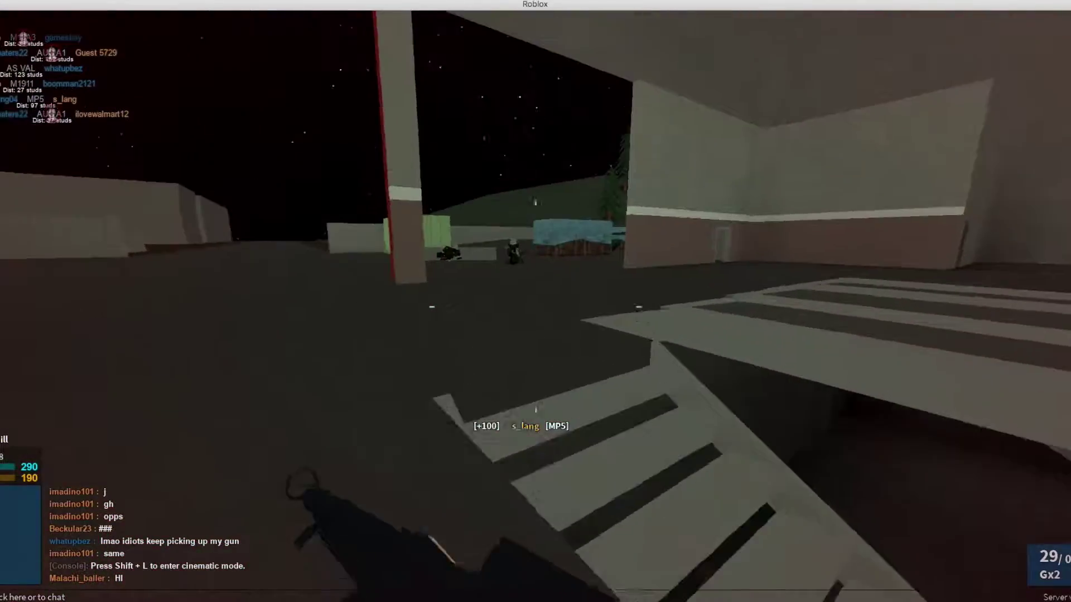
{"action": "right_click", "coordinate": [536, 301]}
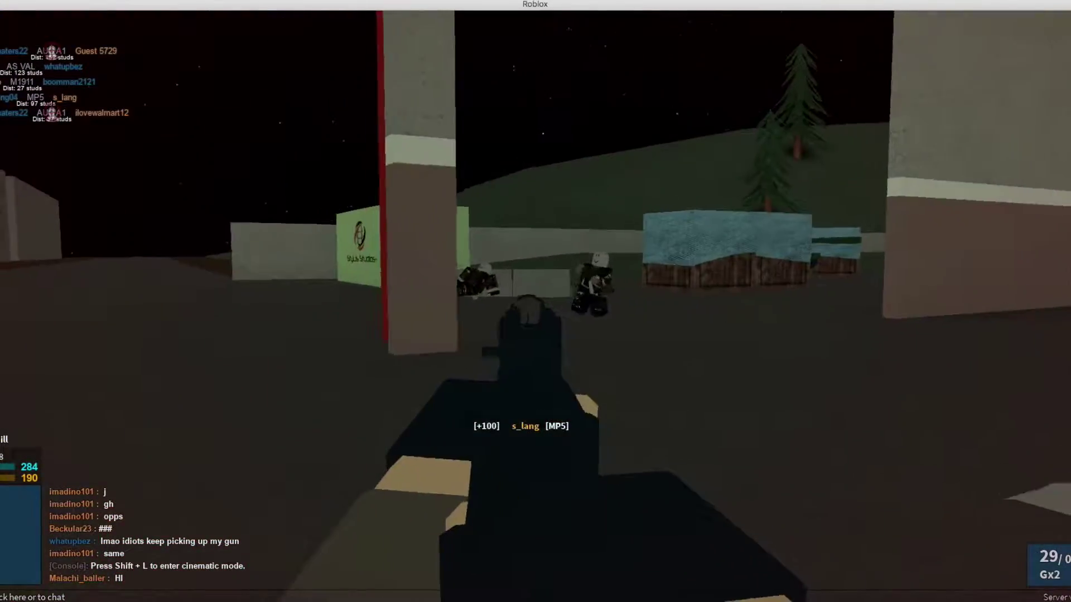
{"action": "left_click_drag", "start_coordinate": [536, 301], "coordinate": [536, 302]}
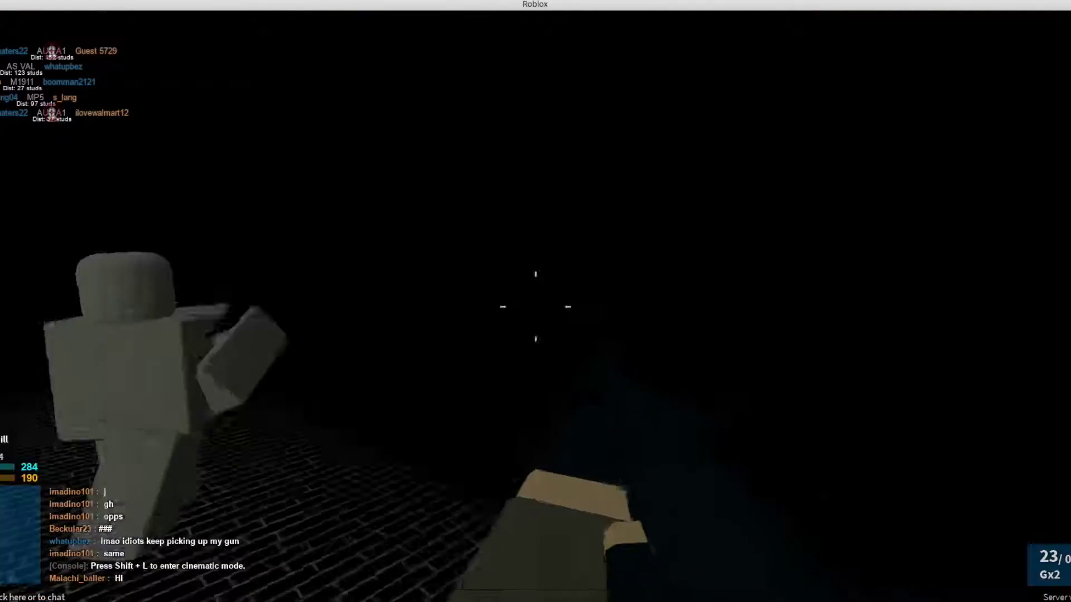
{"action": "left_click", "coordinate": [536, 302]}
{"action": "key", "text": "Tab"}
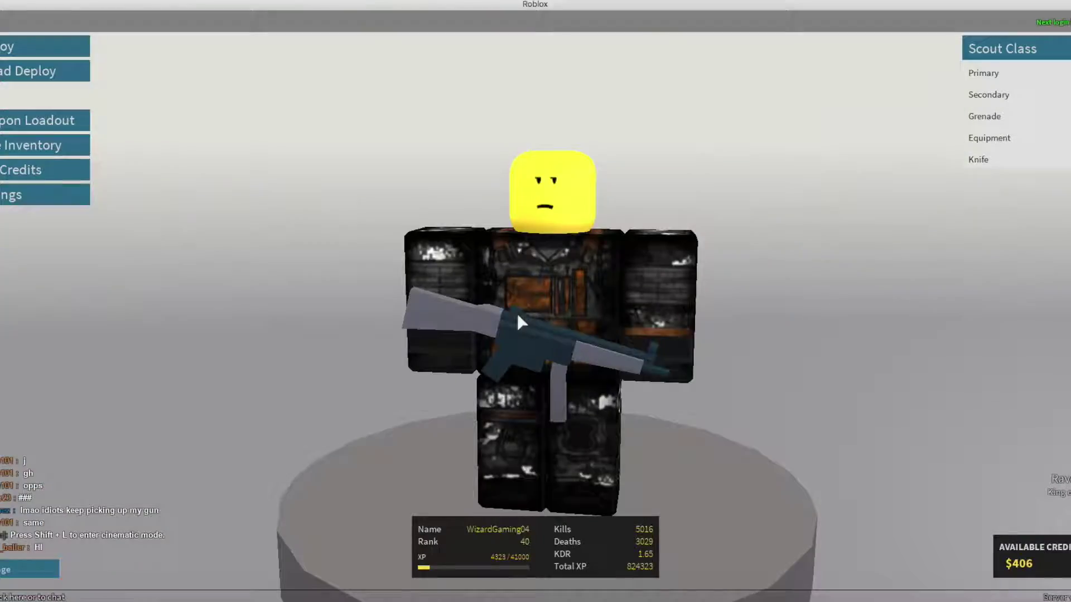
{"action": "key", "text": "space"}
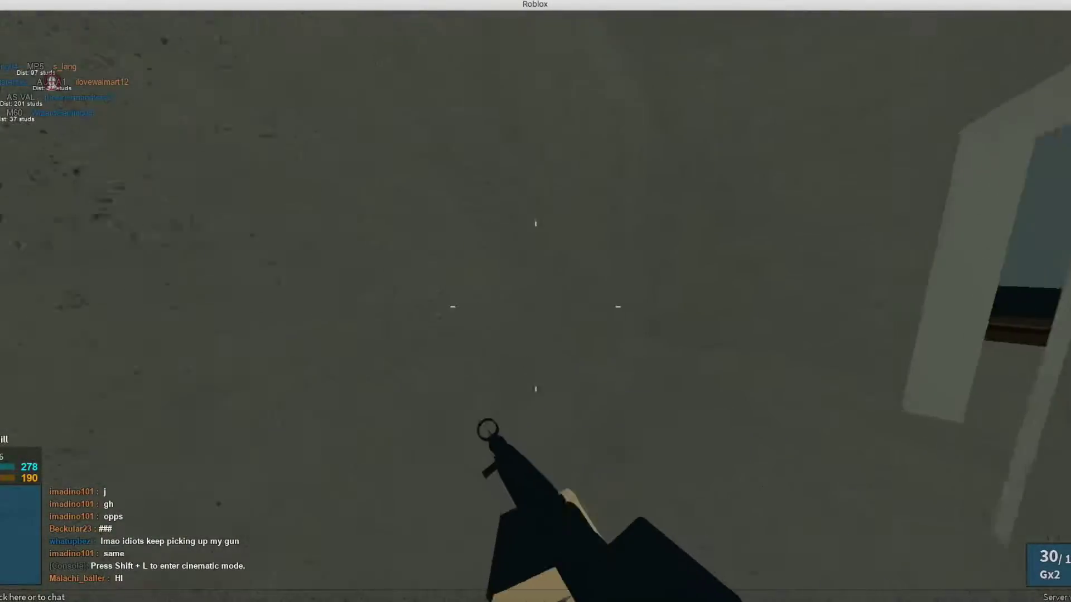
- Advance toward the hill, check the leaderboard, switch to third-person, and kill a nearby enemy
{"action": "key", "text": "w"}
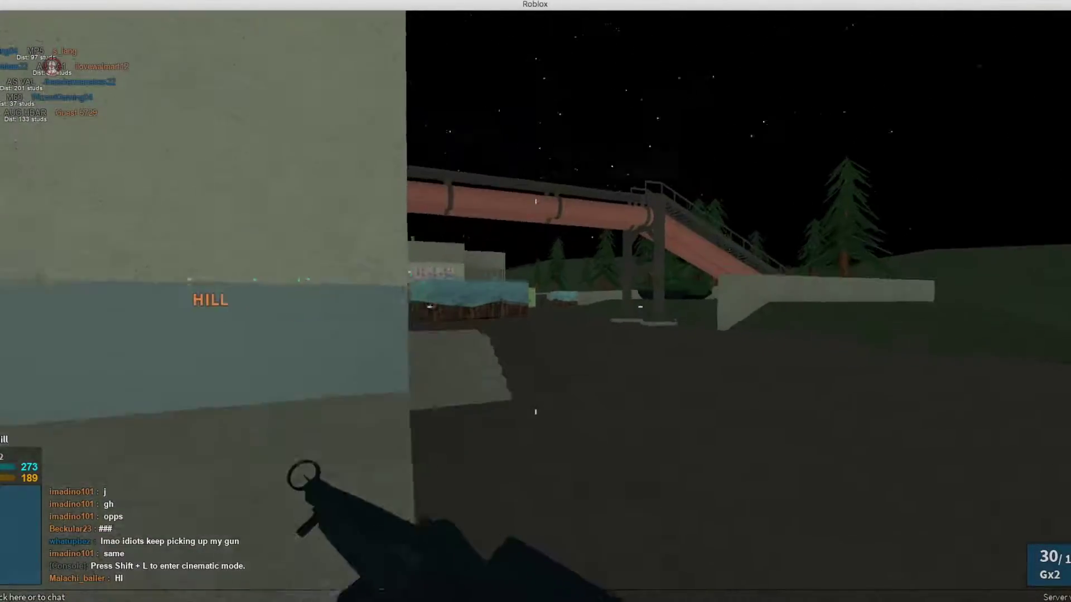
{"action": "key", "text": "w"}
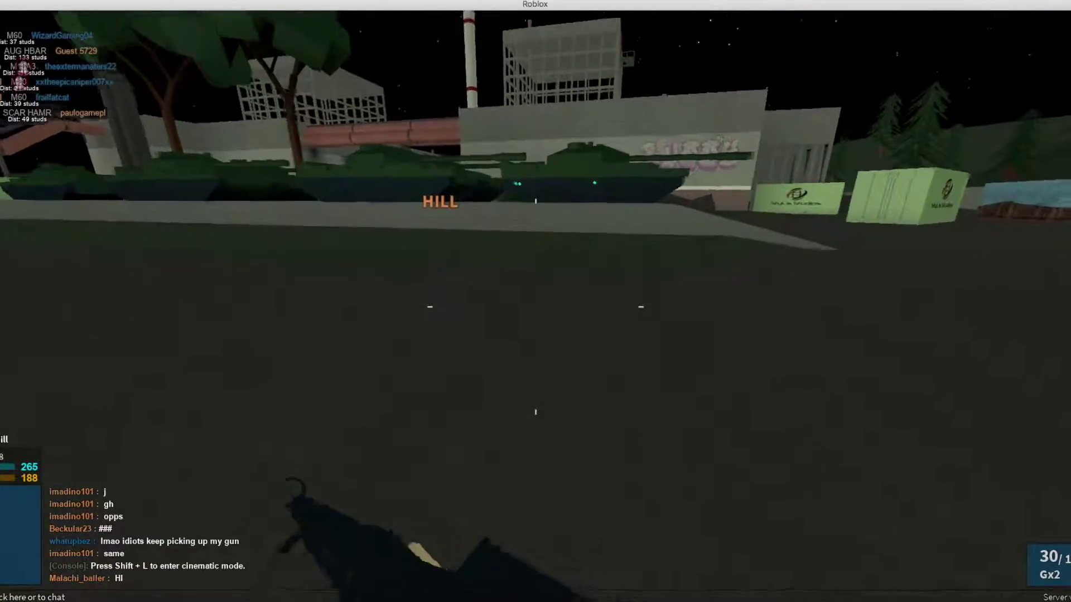
{"action": "key", "text": "Tab"}
{"action": "key", "text": "Tab"}
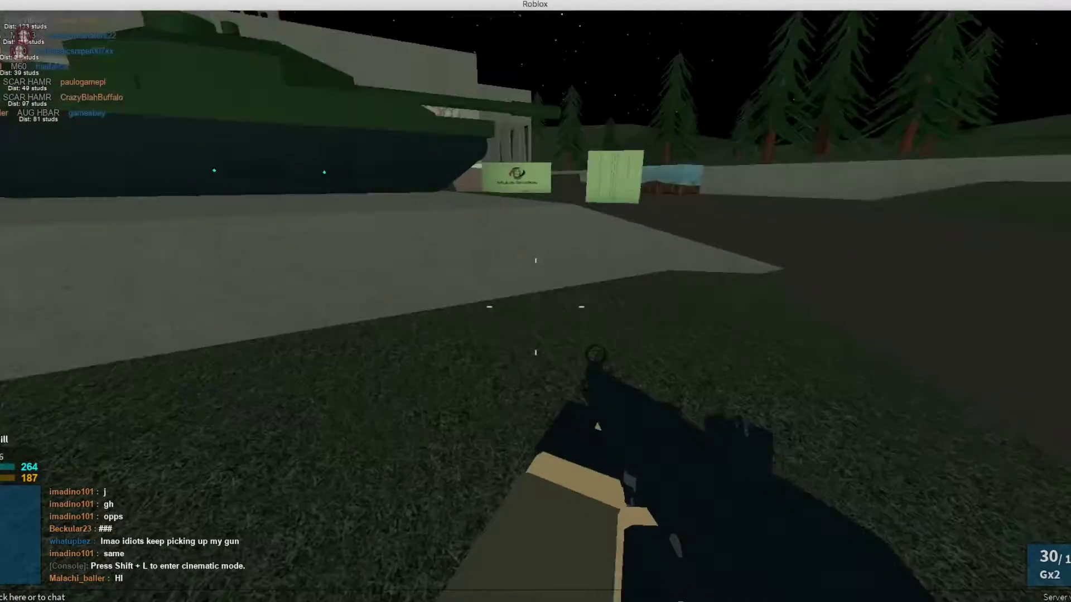
{"action": "key", "text": "w"}
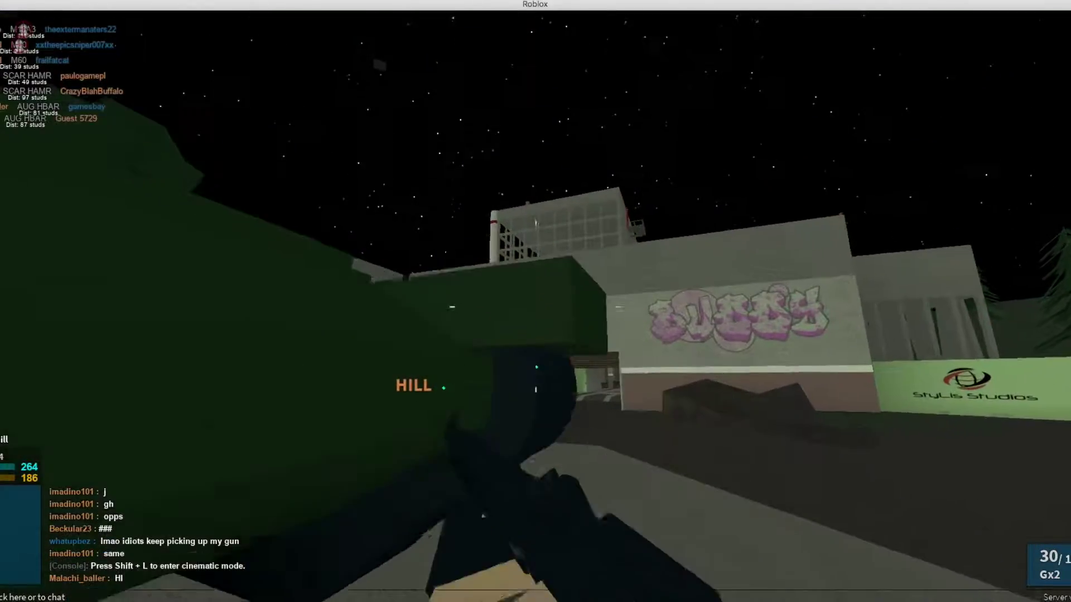
{"action": "key", "text": "v"}
{"action": "key", "text": "v"}
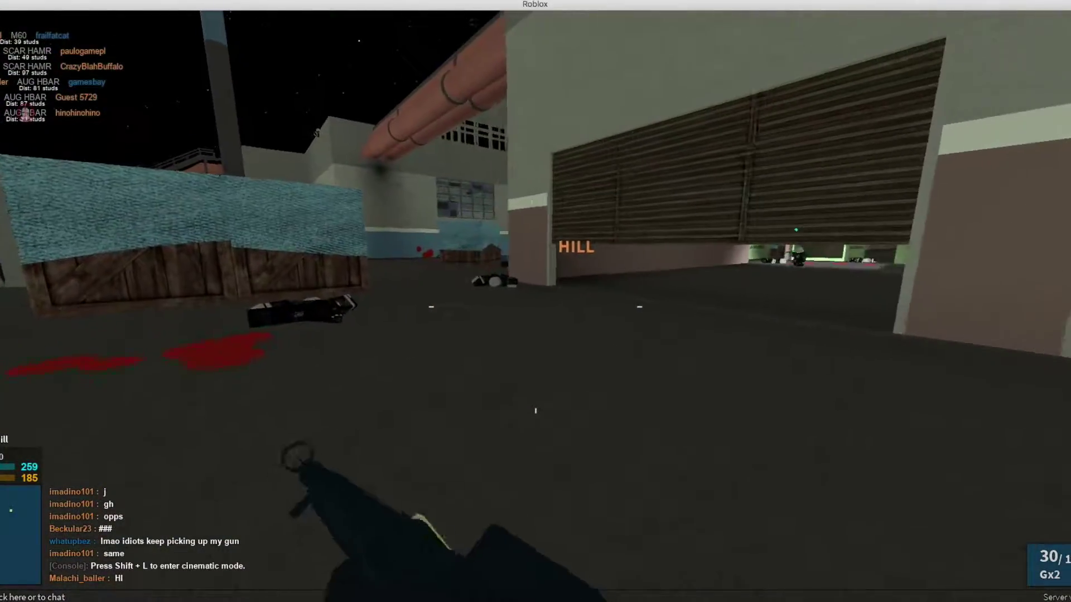
{"action": "key", "text": "w"}
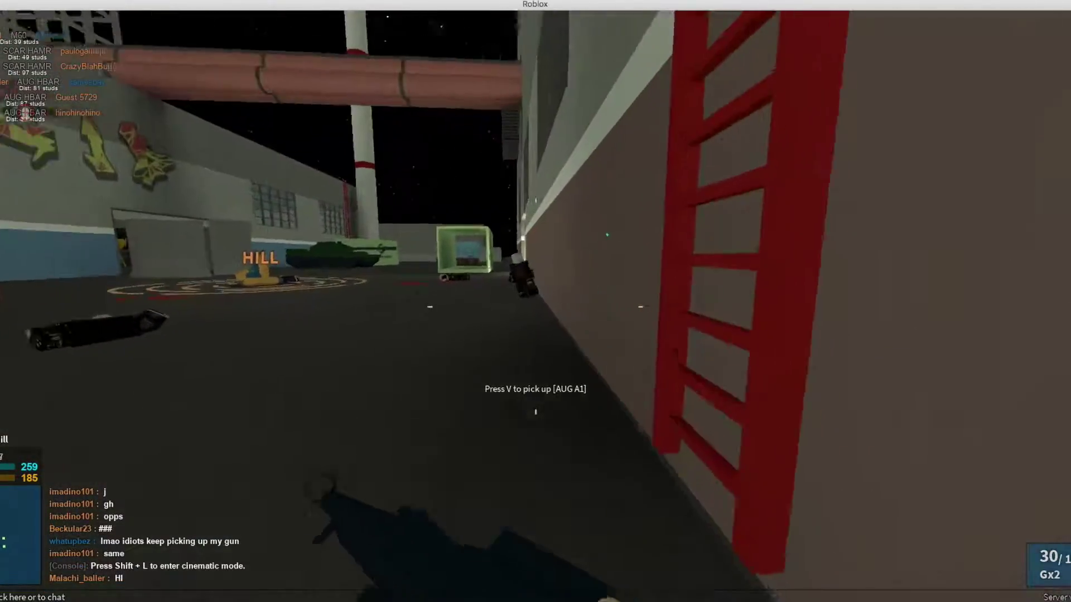
{"action": "left_click_drag", "start_coordinate": [535, 302], "coordinate": [535, 301]}
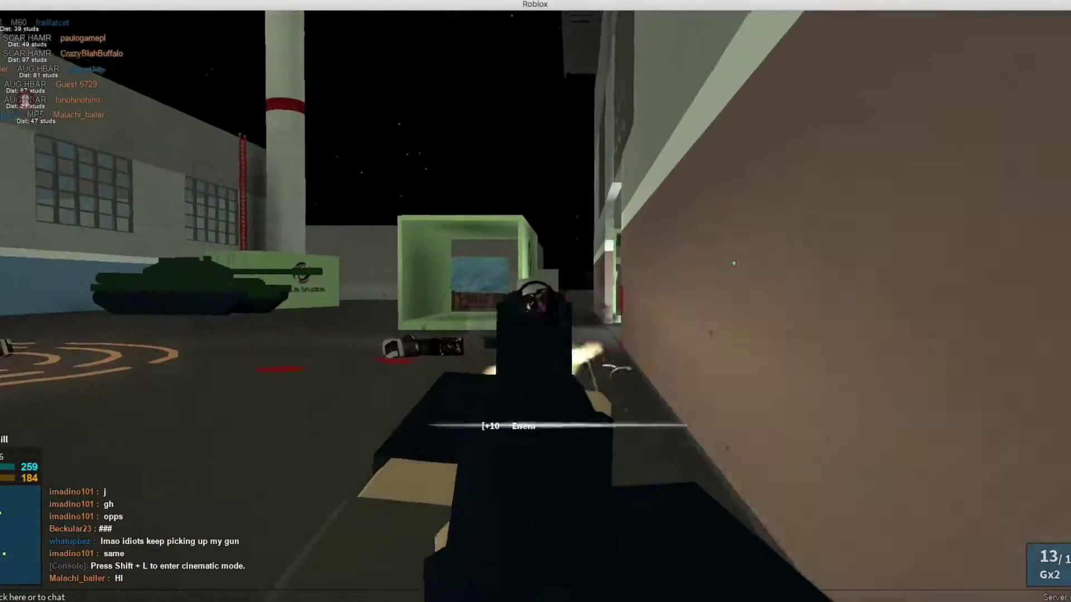
- Aim down sights and fire at the enemy positioned above
{"action": "key", "text": "w"}
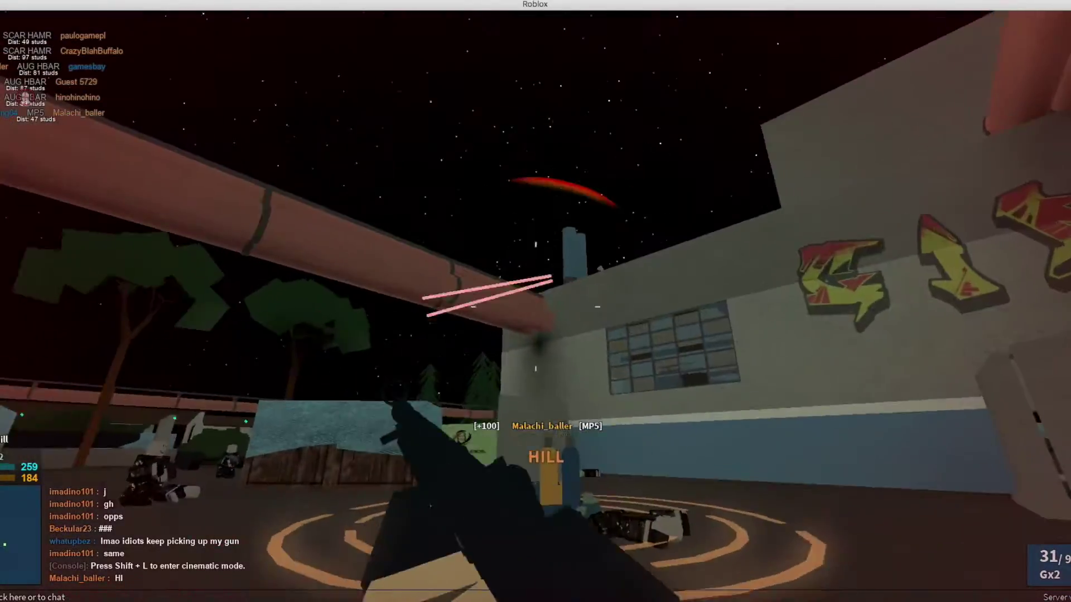
{"action": "right_click", "coordinate": [535, 301]}
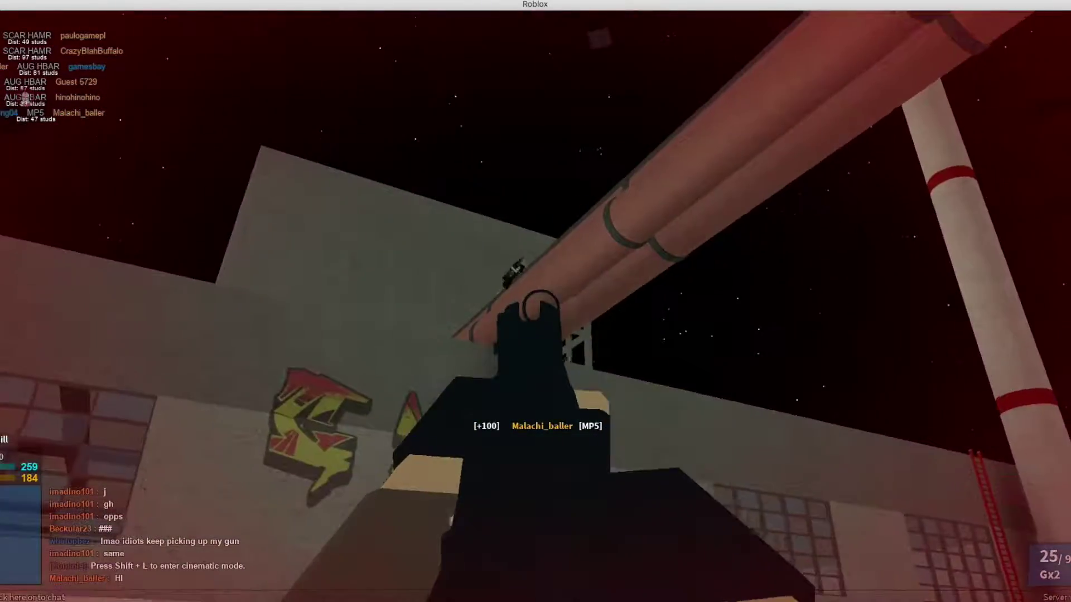
{"action": "left_click_drag", "start_coordinate": [536, 302], "coordinate": [536, 301]}
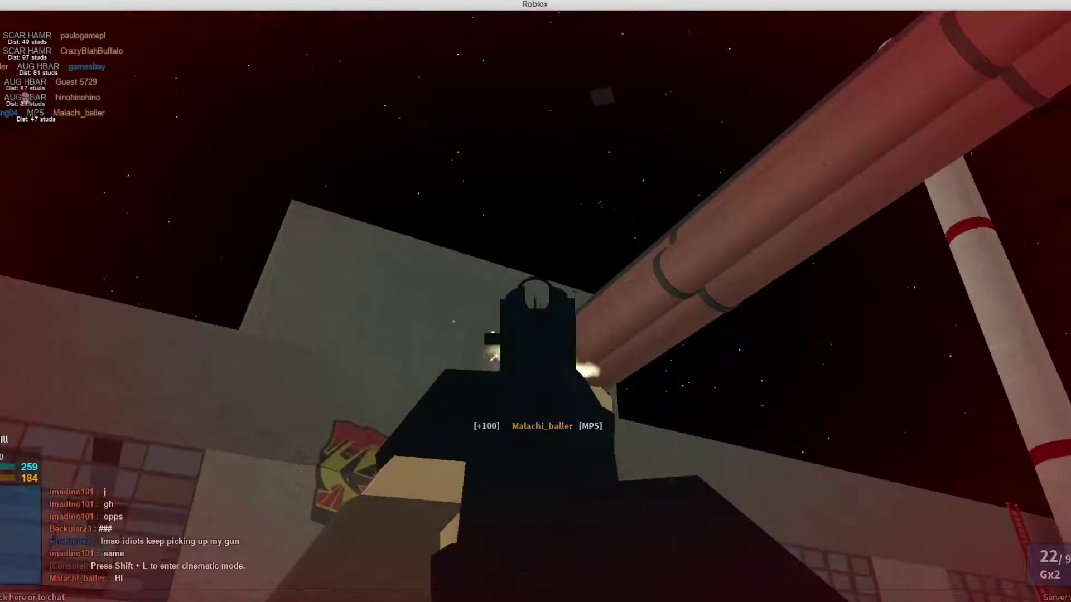
{"action": "key", "text": "w"}
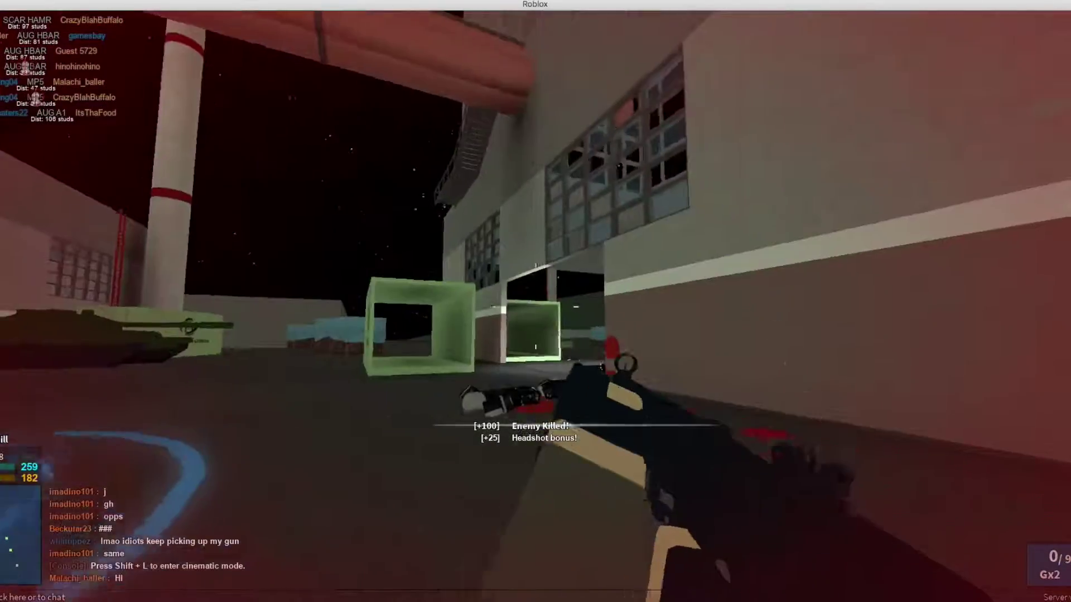
- Restock ammo from the dropped MP5K and pass through the green tunnel toward the Stylis Studios wall
{"action": "key", "text": "v"}
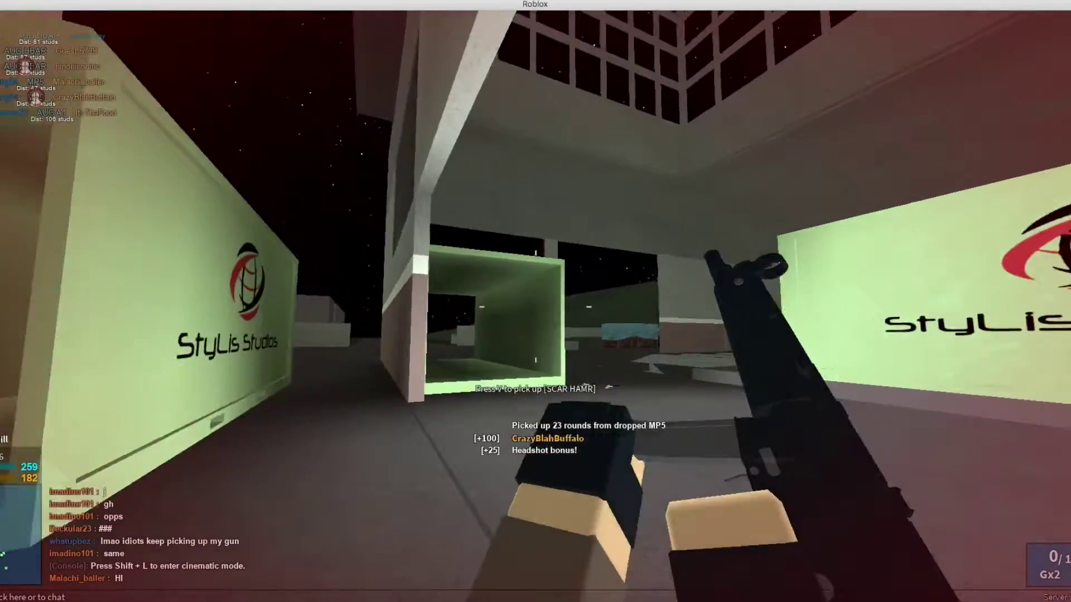
{"action": "key", "text": "w"}
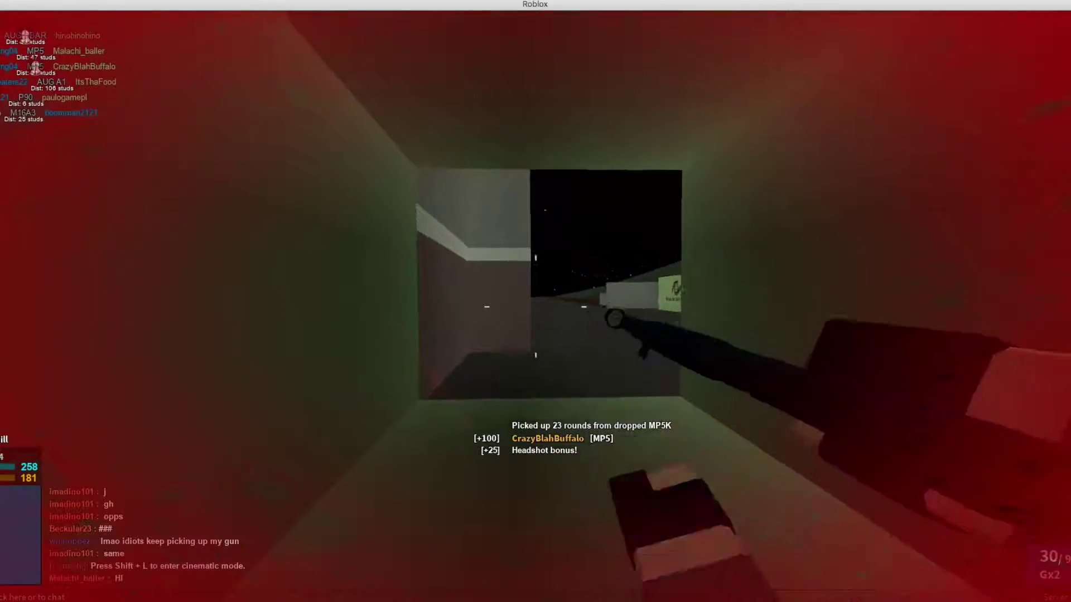
{"action": "key", "text": "w"}
{"action": "key", "text": "w"}
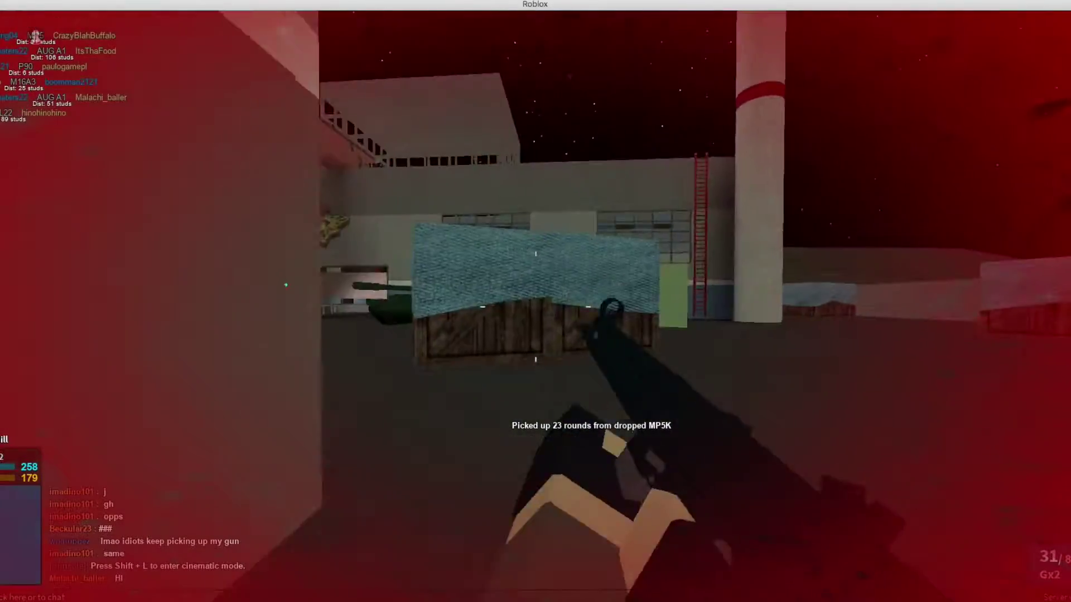
{"action": "key", "text": "w"}
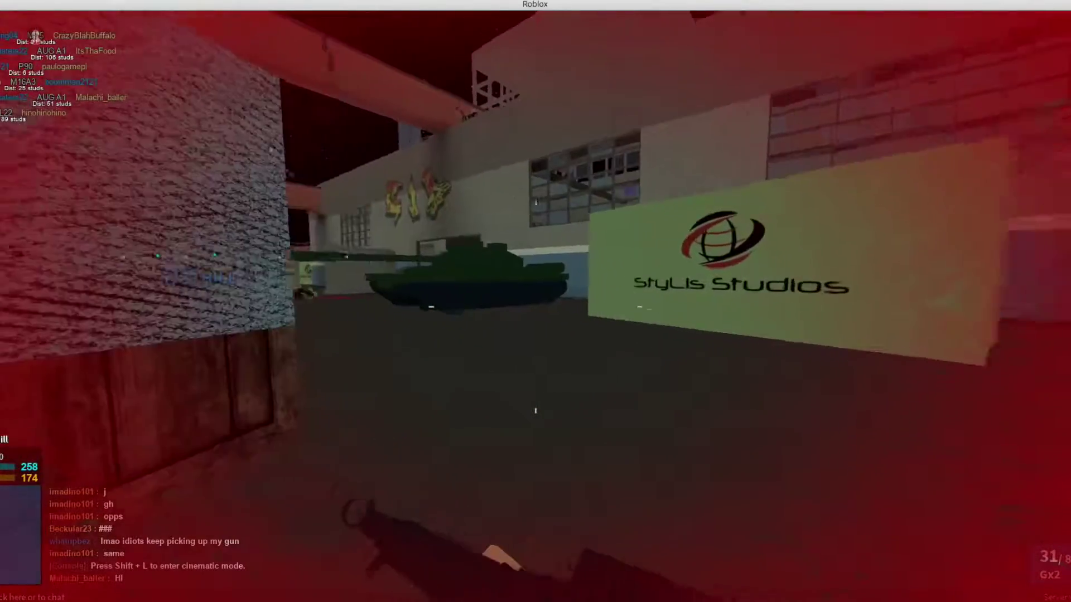
{"action": "key", "text": "w"}
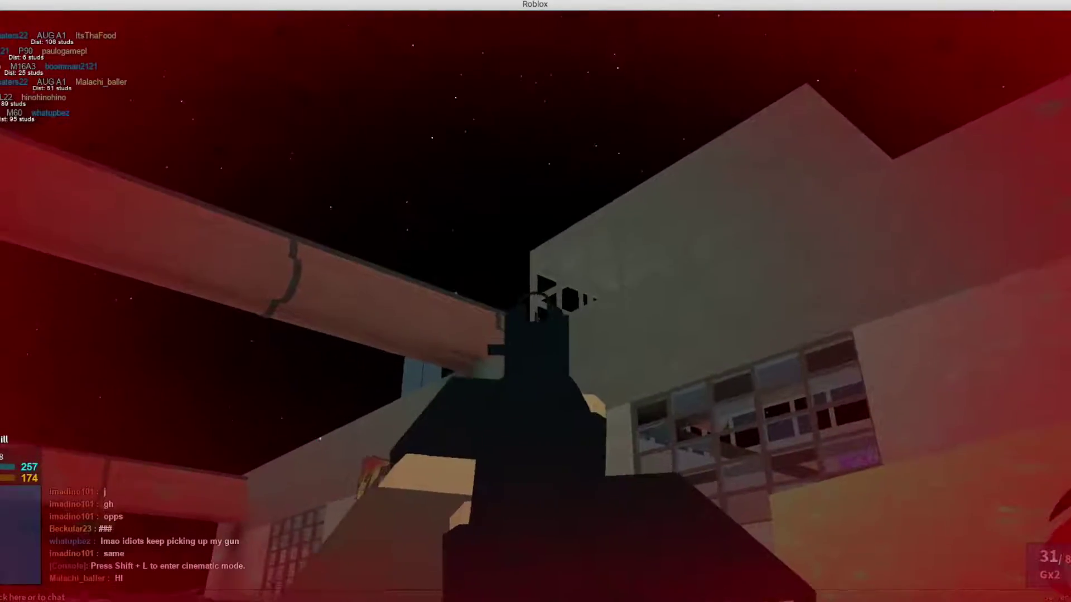
{"action": "key", "text": "w"}
{"action": "key", "text": "w"}
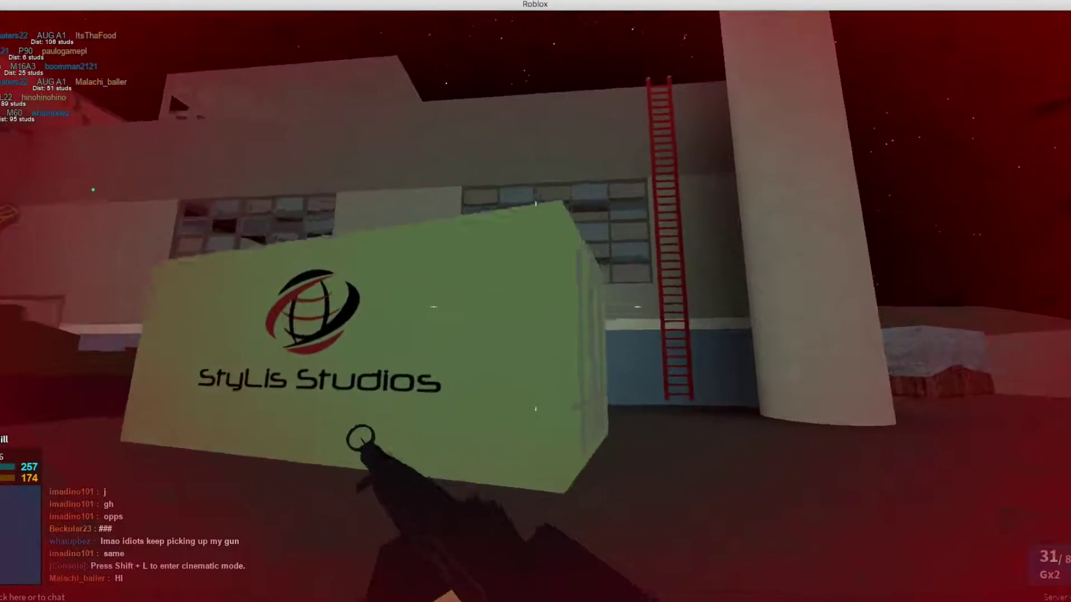
- Climb the red ladder onto the rooftop and shoot the enemy there
{"action": "key", "text": "w"}
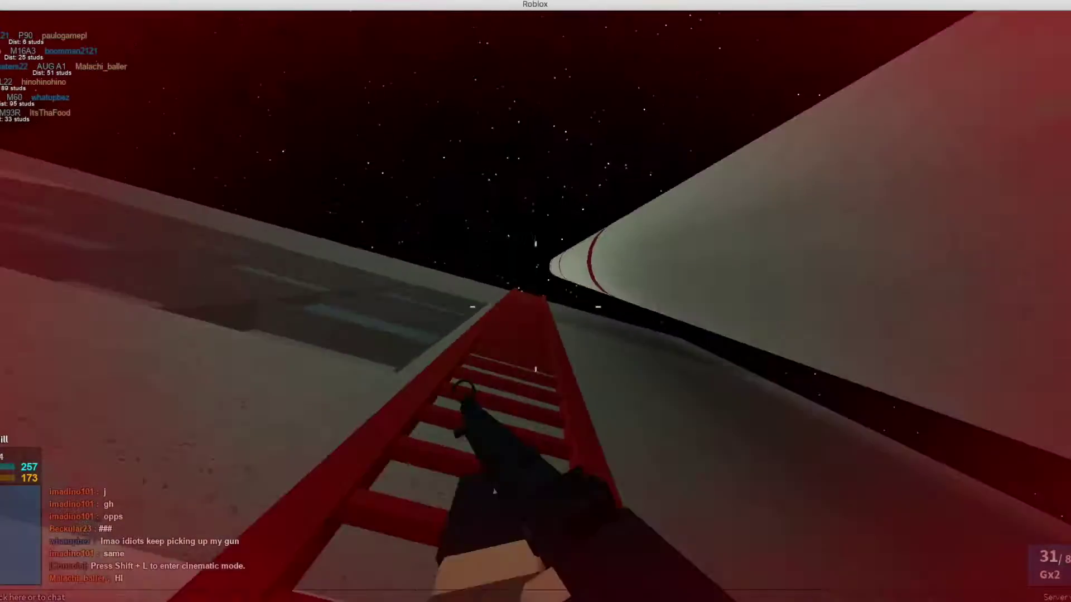
{"action": "key", "text": "w"}
{"action": "key", "text": "w"}
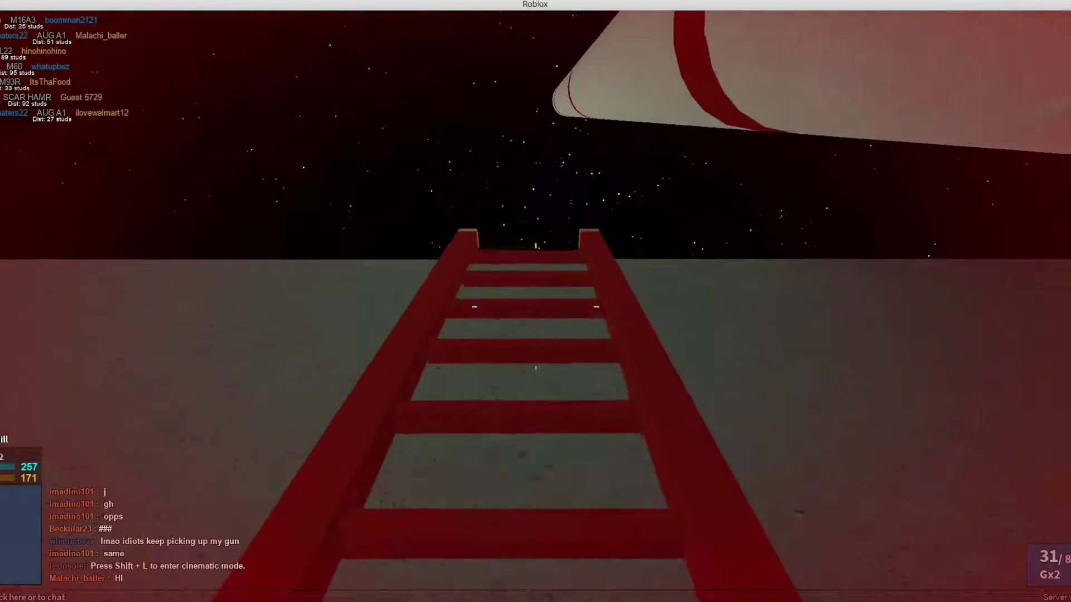
{"action": "key", "text": "w"}
{"action": "right_click", "coordinate": [536, 302]}
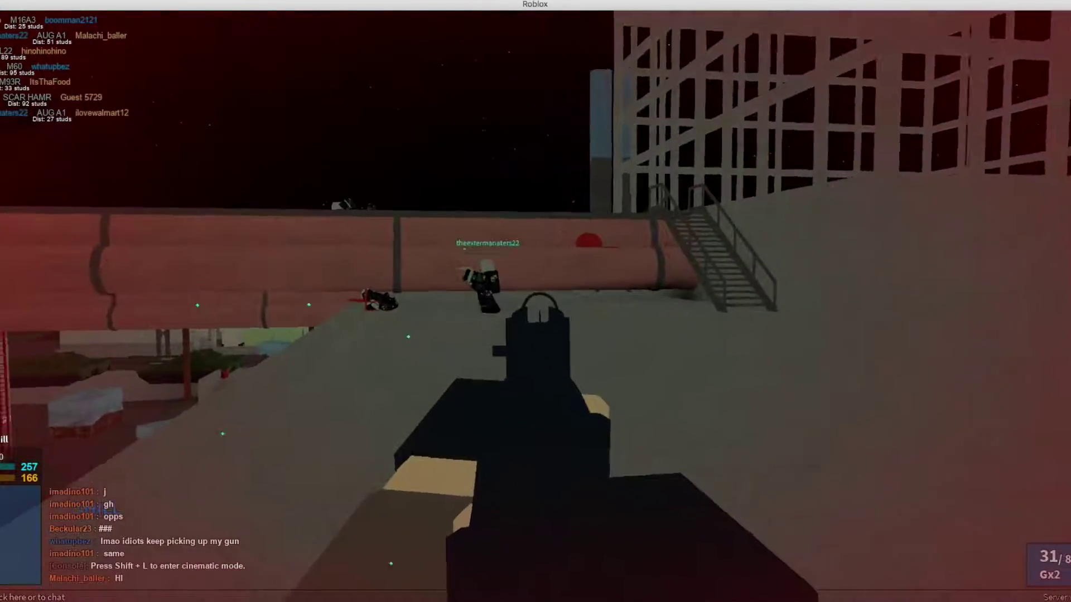
{"action": "key", "text": "w"}
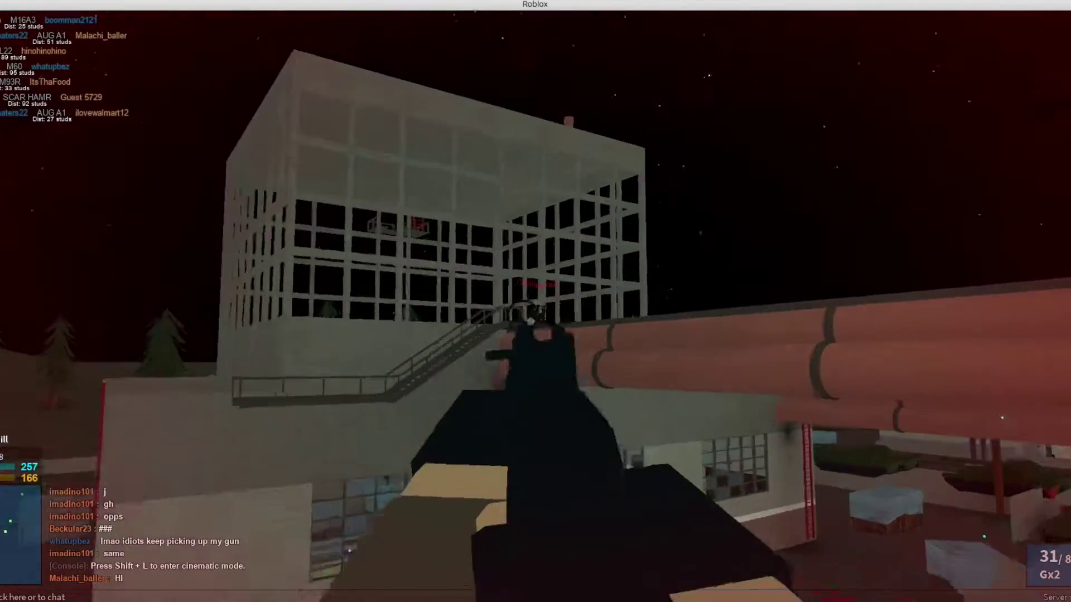
{"action": "left_click_drag", "start_coordinate": [536, 302], "coordinate": [535, 302]}
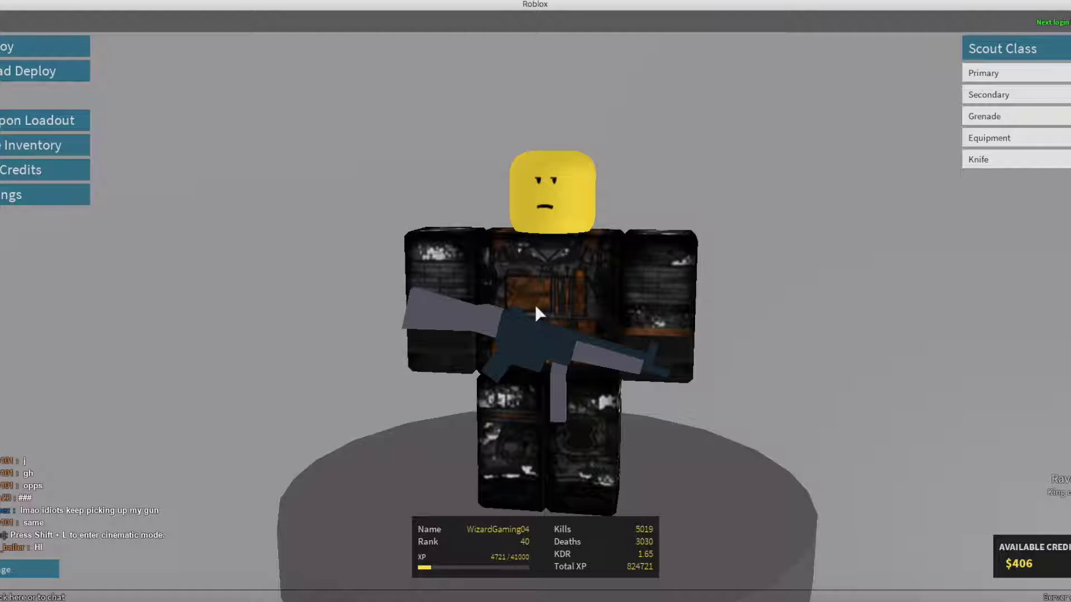
- Equip the DRAGUNOV SVU from the DMR list in Weapon Loadout and deploy
{"action": "left_click", "coordinate": [60, 123]}
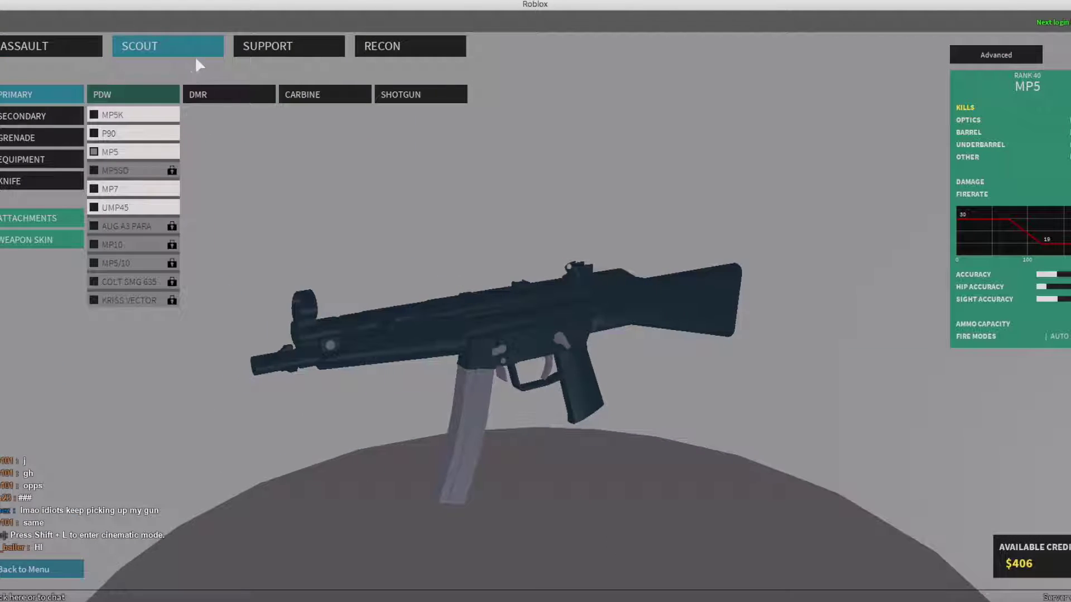
{"action": "left_click", "coordinate": [220, 94]}
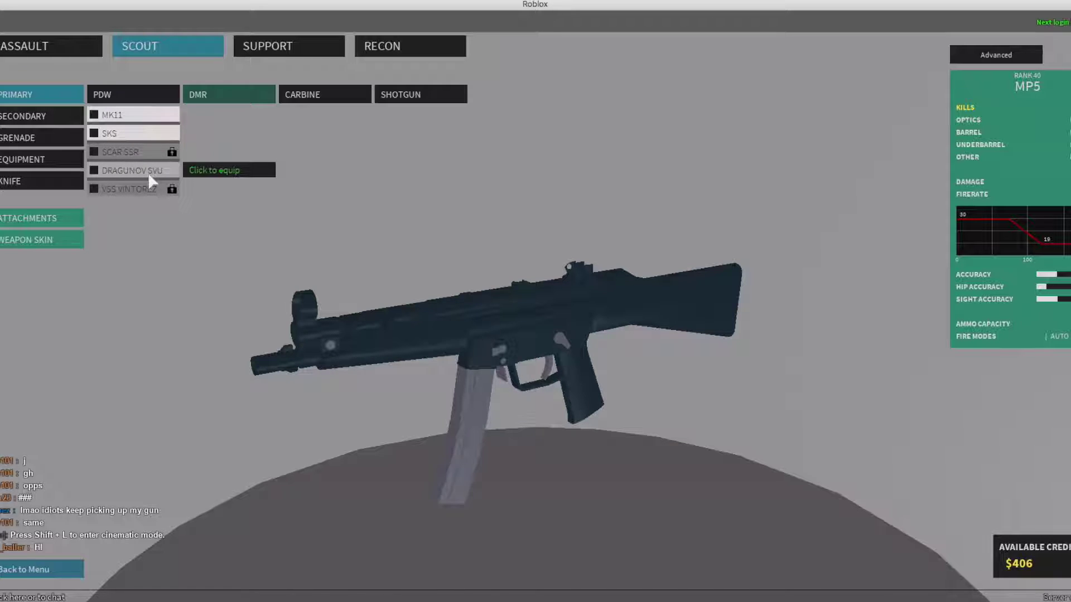
{"action": "left_click", "coordinate": [131, 169]}
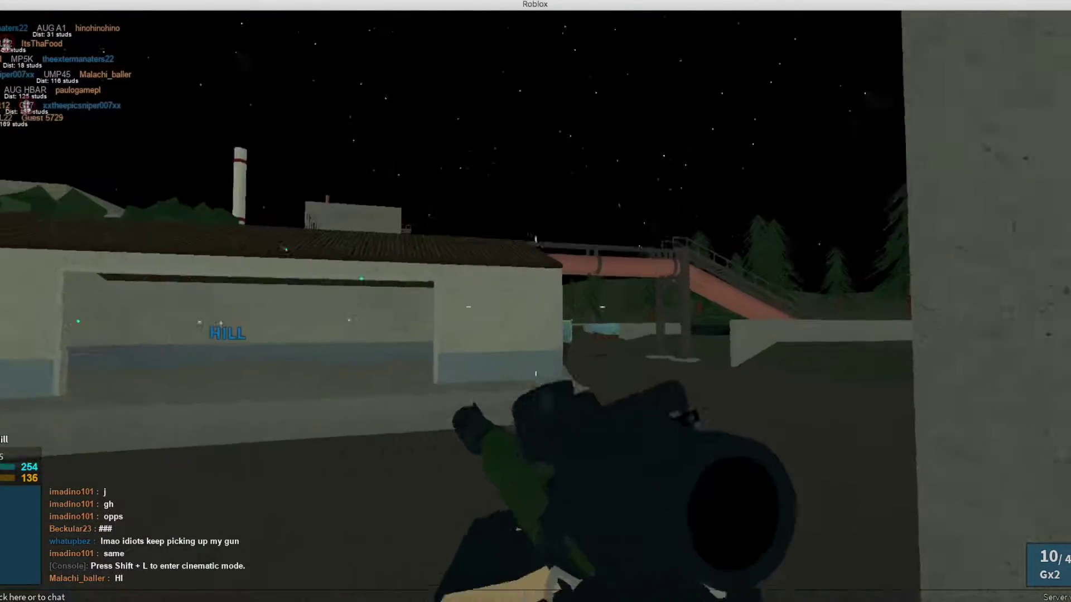
- Scope toward the bridge and distant building while advancing across the yard to the blue wall
{"action": "right_click", "coordinate": [536, 302]}
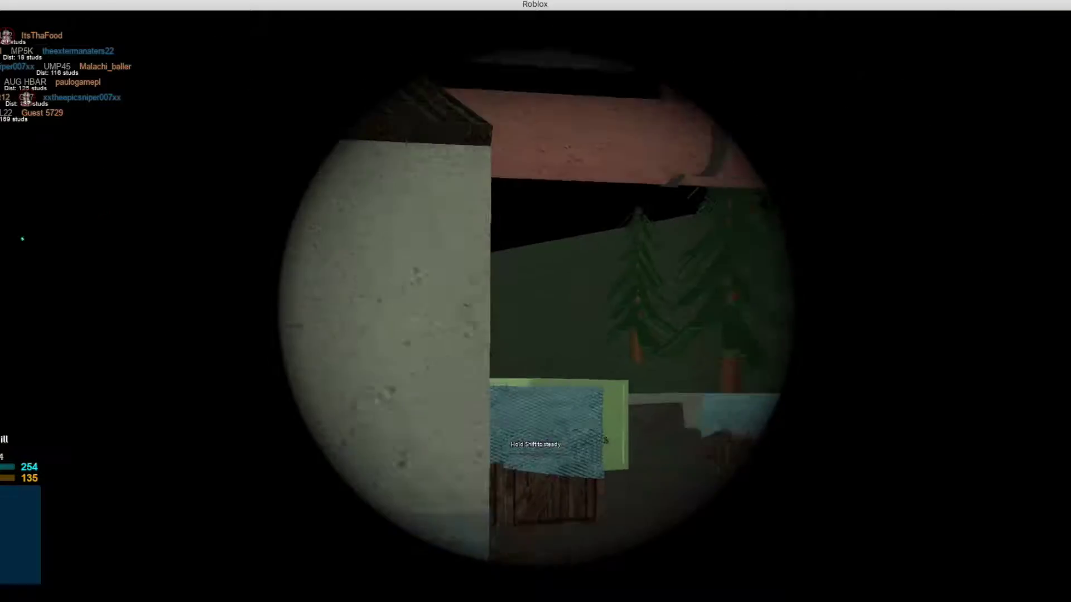
{"action": "right_click", "coordinate": [536, 306]}
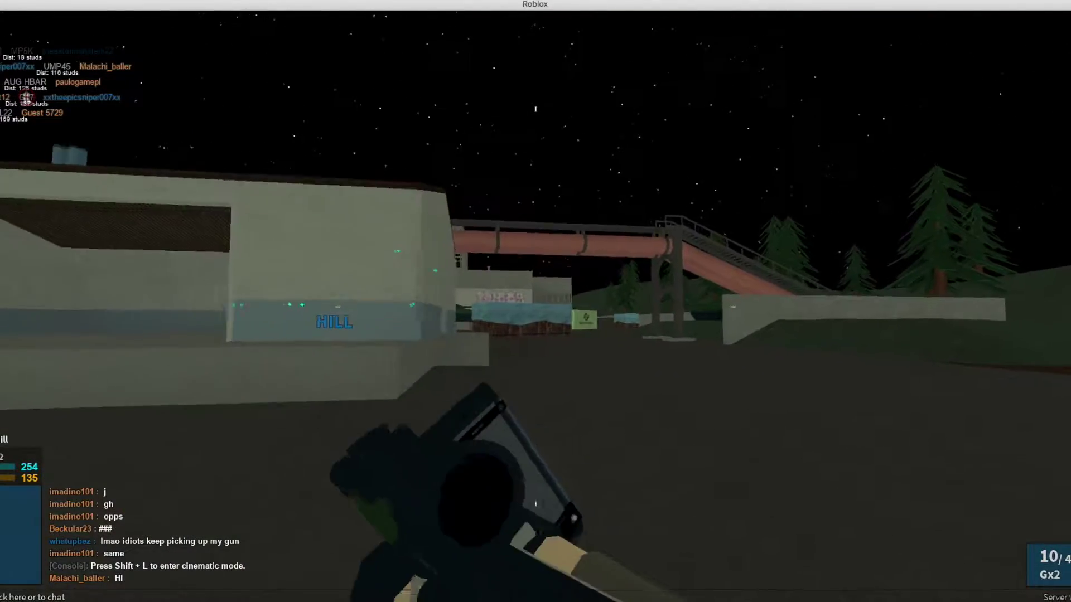
{"action": "key", "text": "w"}
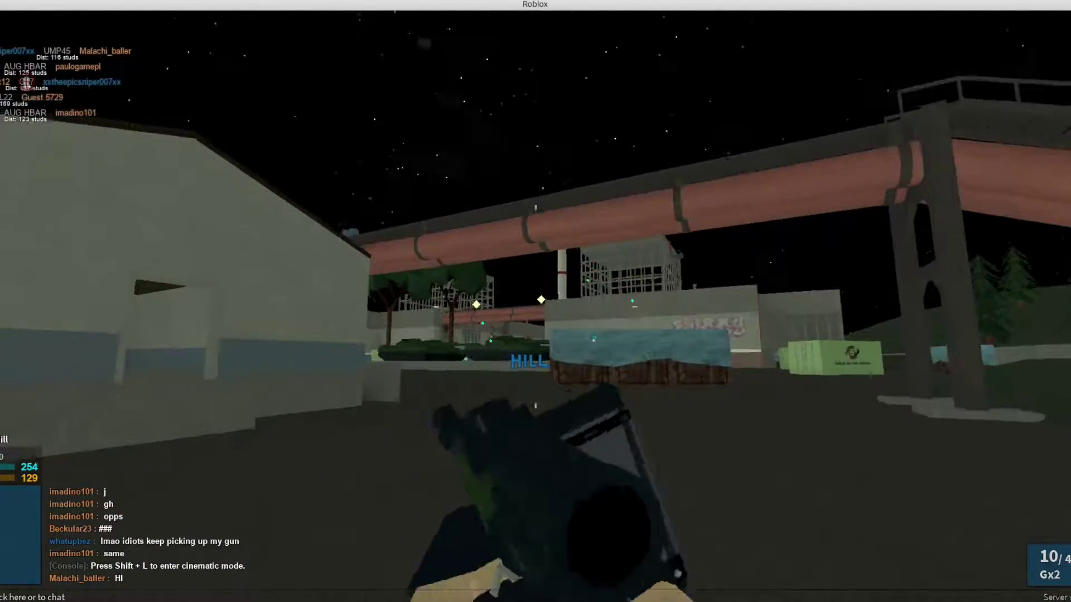
{"action": "right_click", "coordinate": [535, 302]}
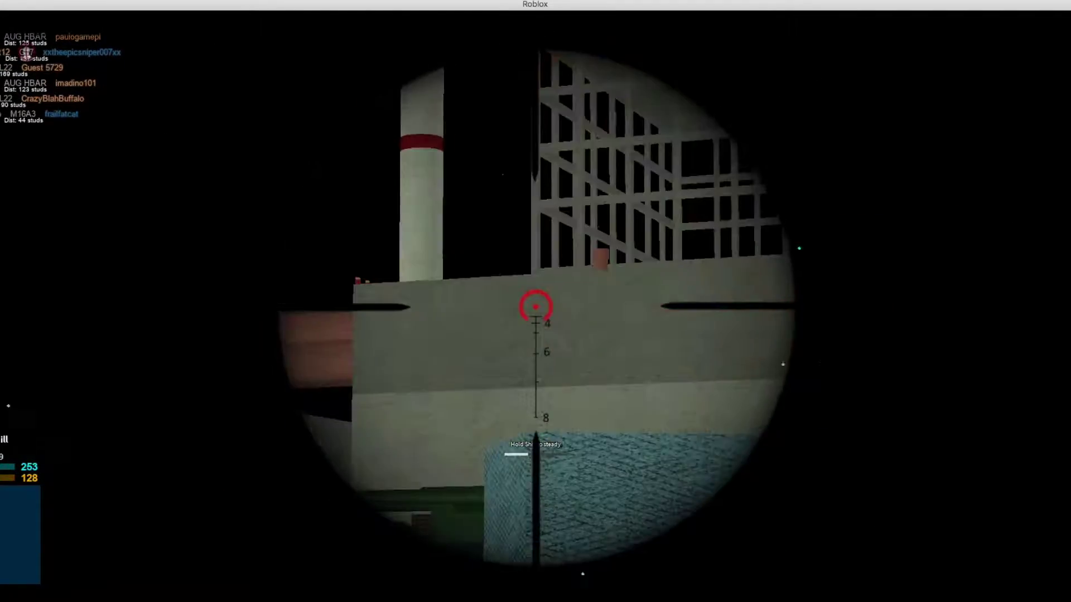
{"action": "right_click", "coordinate": [535, 306]}
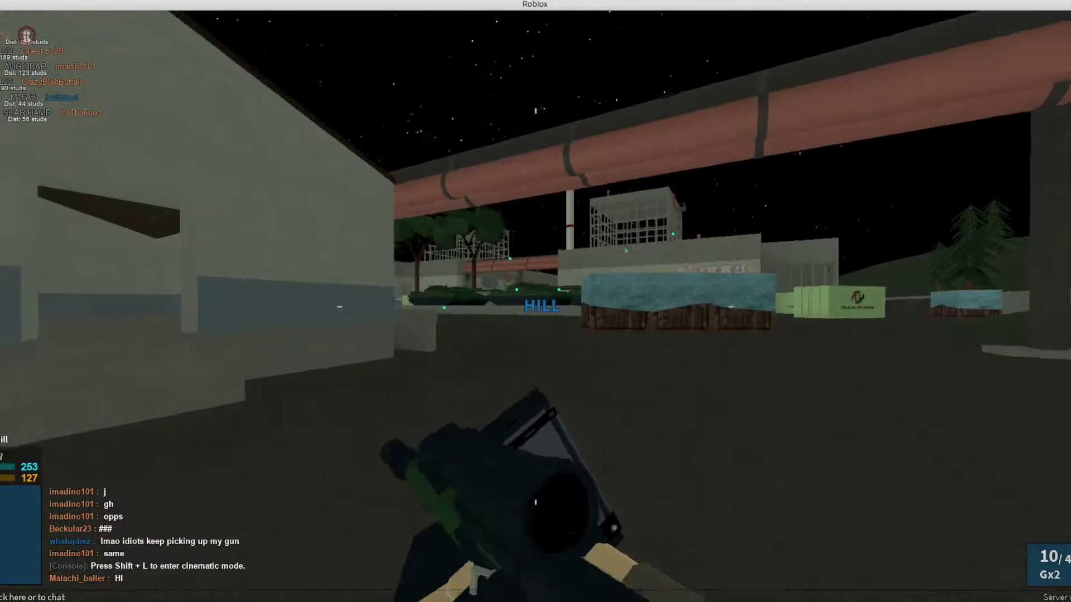
{"action": "key", "text": "w"}
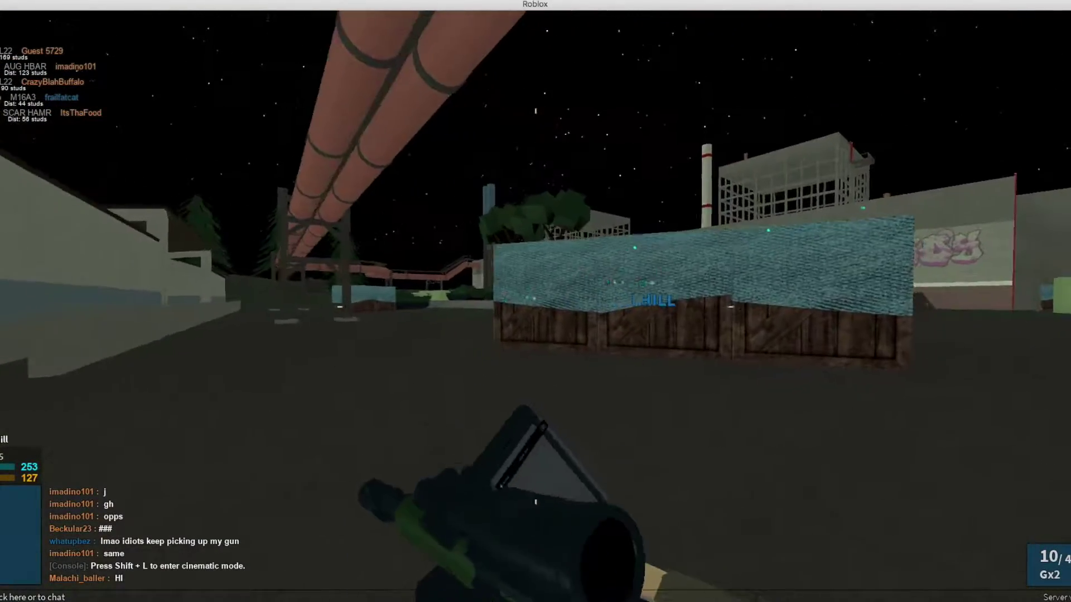
{"action": "key", "text": "w"}
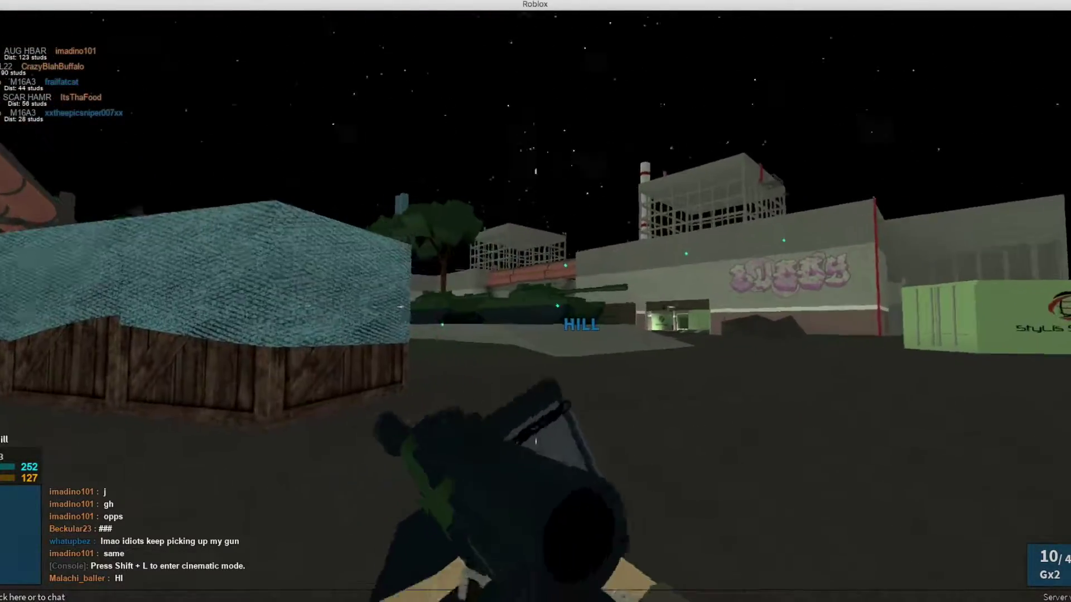
- Reposition under the pipe and fire two scoped shots at an enemy
{"action": "right_click", "coordinate": [535, 302]}
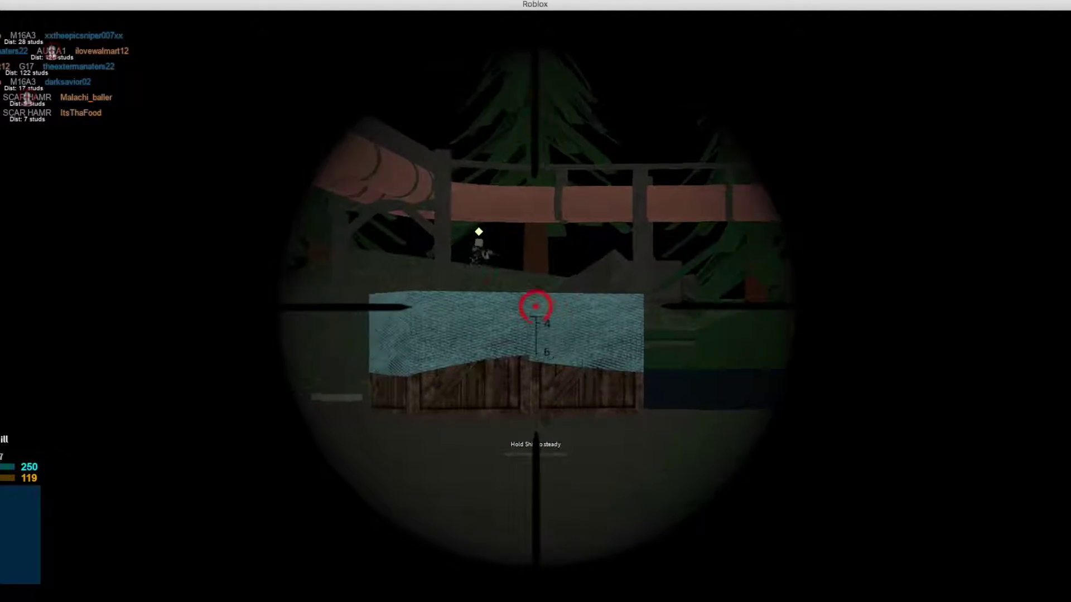
{"action": "right_click", "coordinate": [536, 301]}
{"action": "key", "text": "w"}
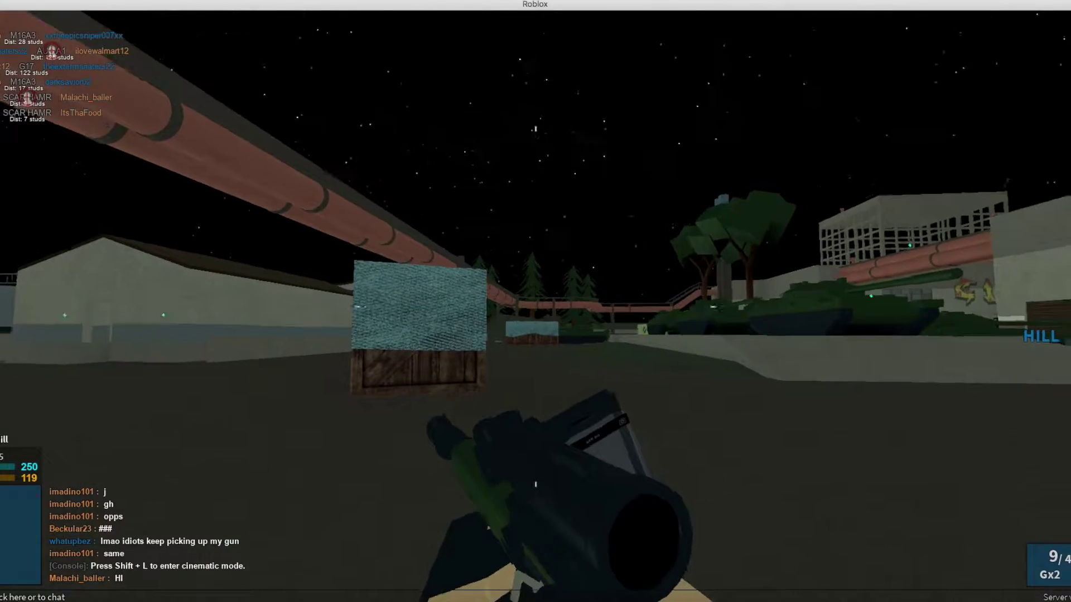
{"action": "right_click", "coordinate": [536, 301]}
{"action": "left_click", "coordinate": [535, 306]}
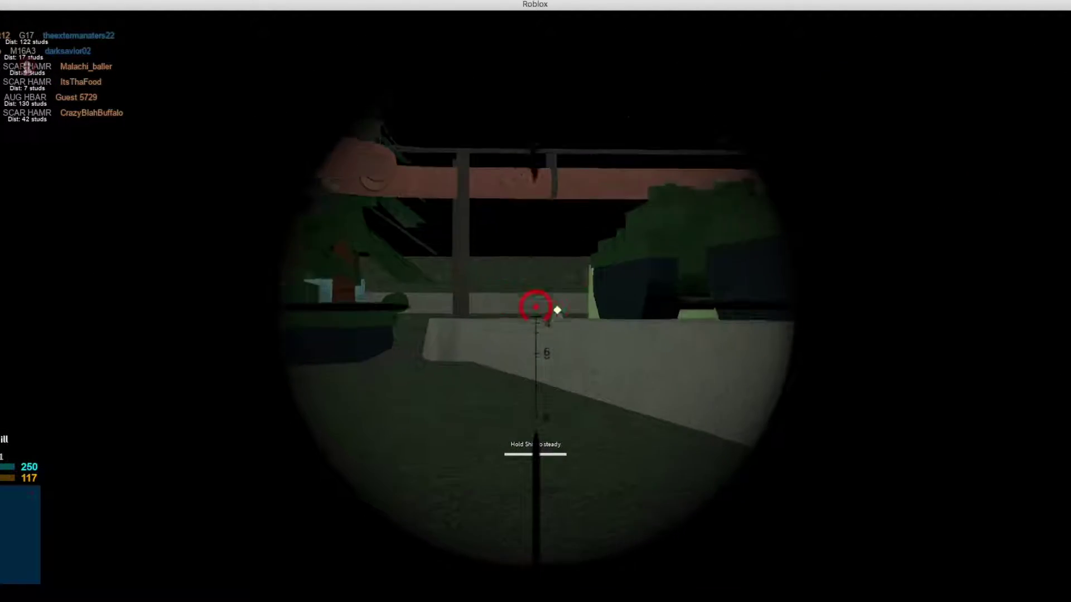
{"action": "left_click", "coordinate": [536, 306]}
{"action": "right_click", "coordinate": [535, 305]}
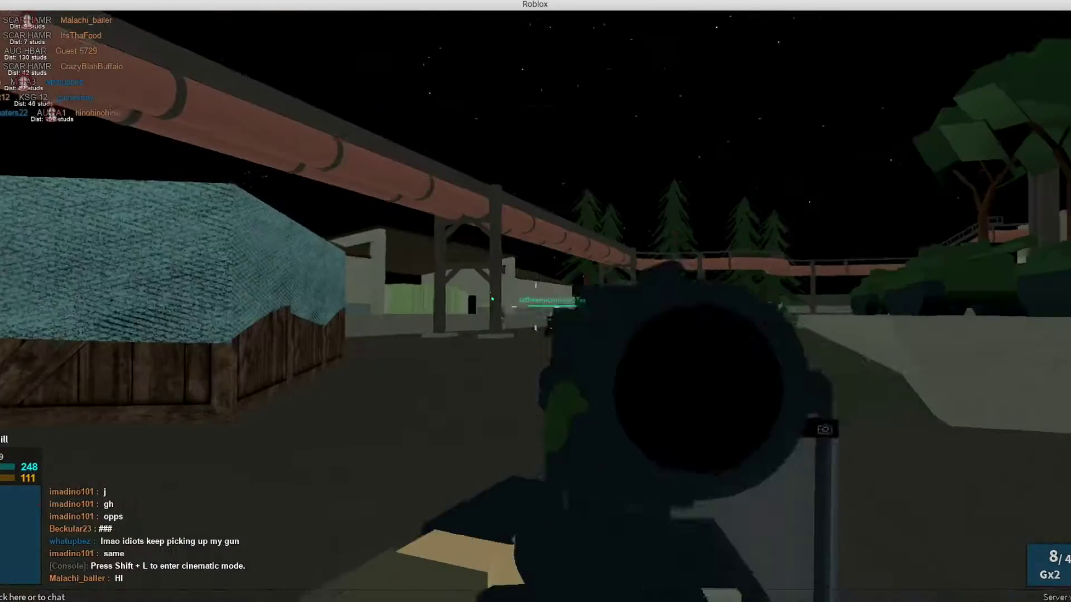
- Move left past the tarp-covered crate and take another scoped shot
{"action": "key", "text": "a"}
{"action": "right_click", "coordinate": [536, 306]}
{"action": "left_click", "coordinate": [536, 305]}
{"action": "right_click", "coordinate": [536, 305]}
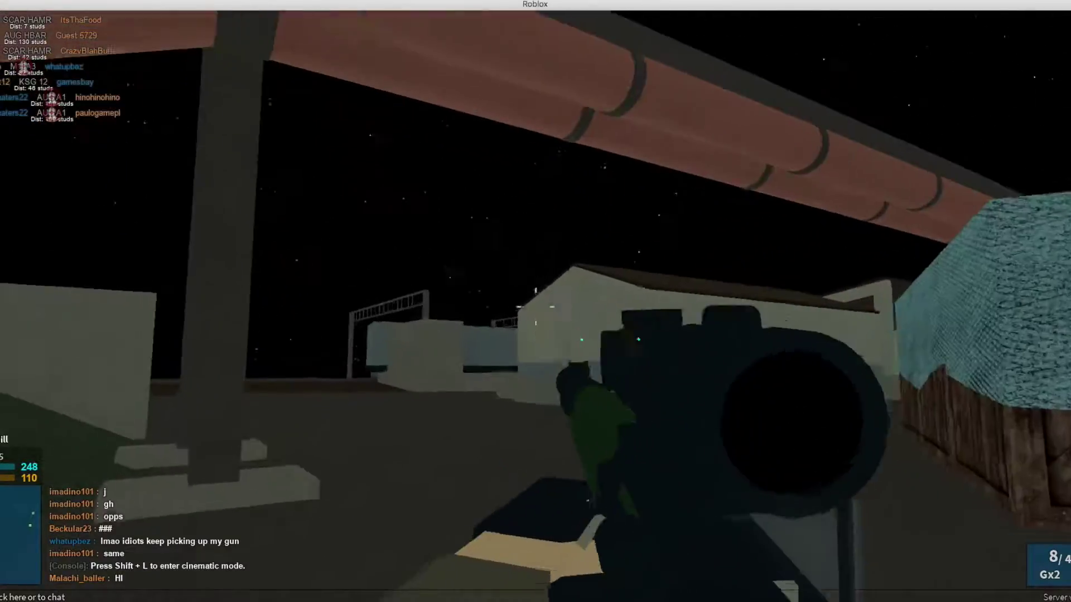
{"action": "right_click", "coordinate": [536, 301]}
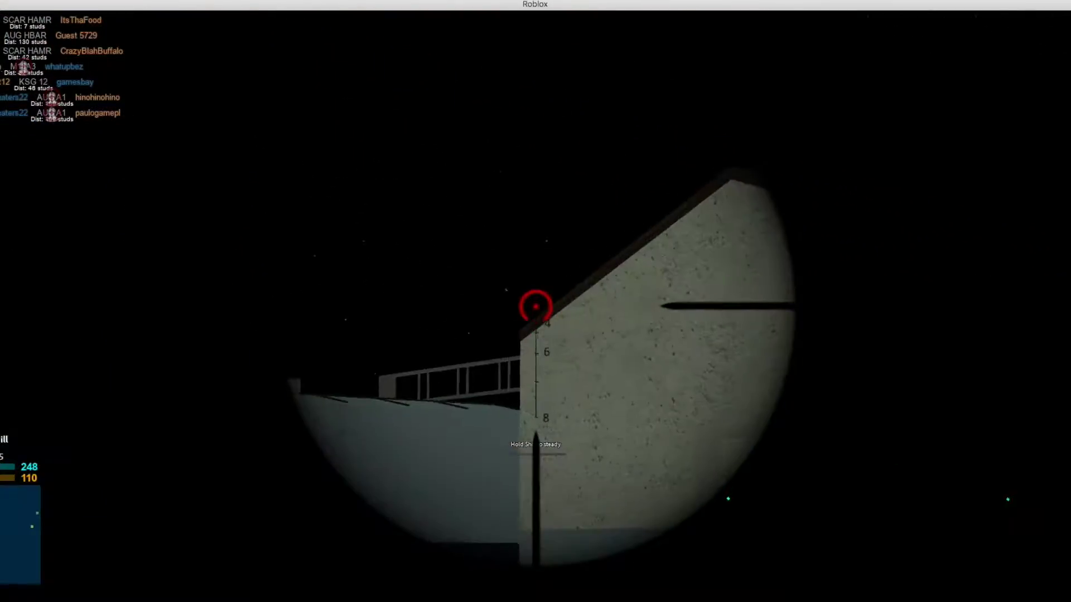
{"action": "right_click", "coordinate": [535, 301]}
- Run under the pipe structure, reload, and snipe an enemy near the buildings until victory
{"action": "key", "text": "w"}
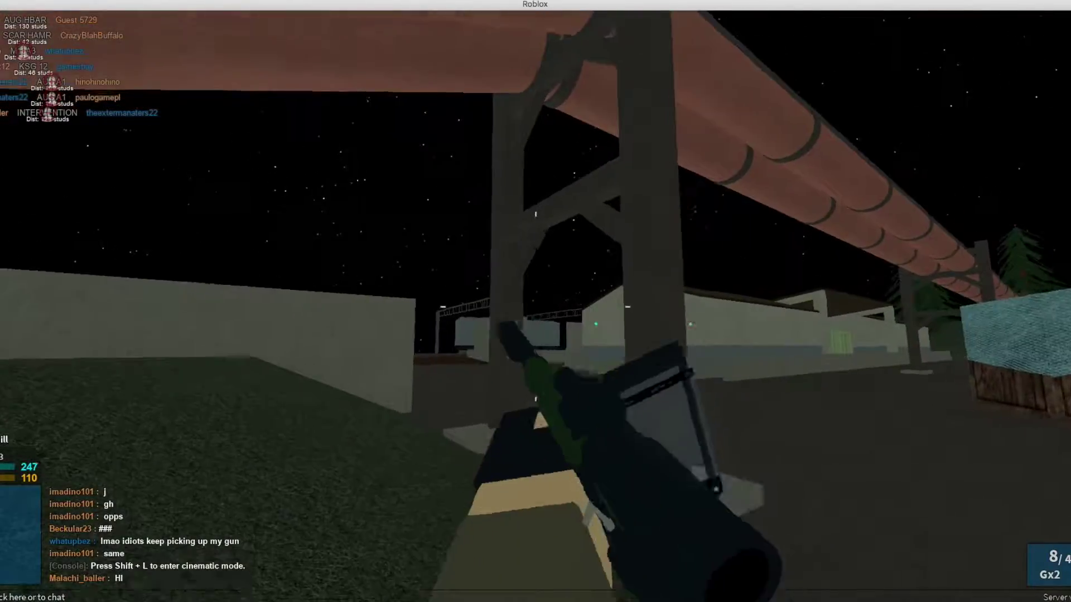
{"action": "key", "text": "r"}
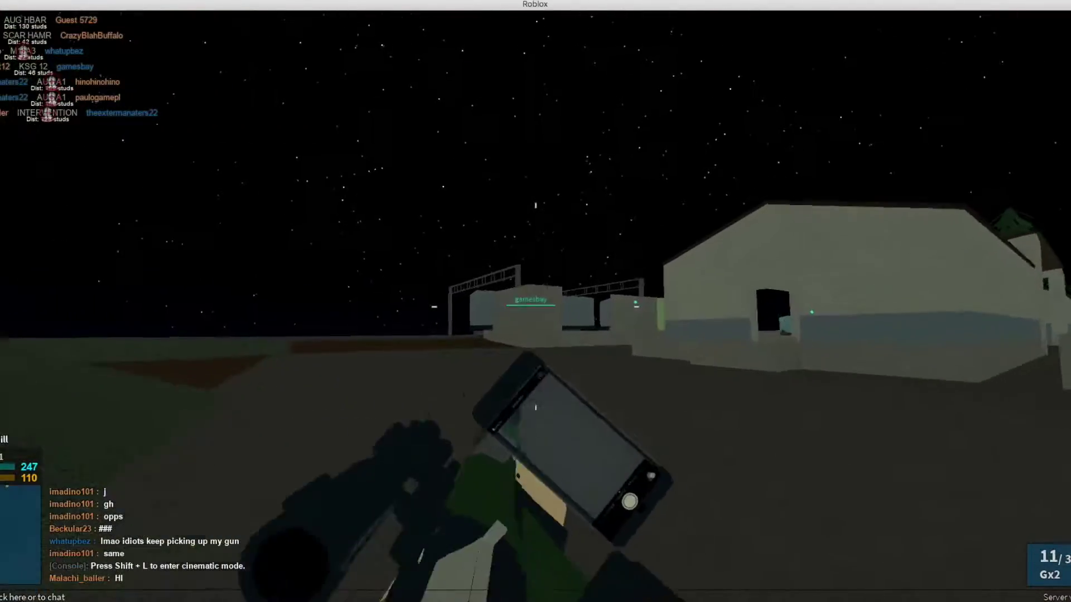
{"action": "key", "text": "w"}
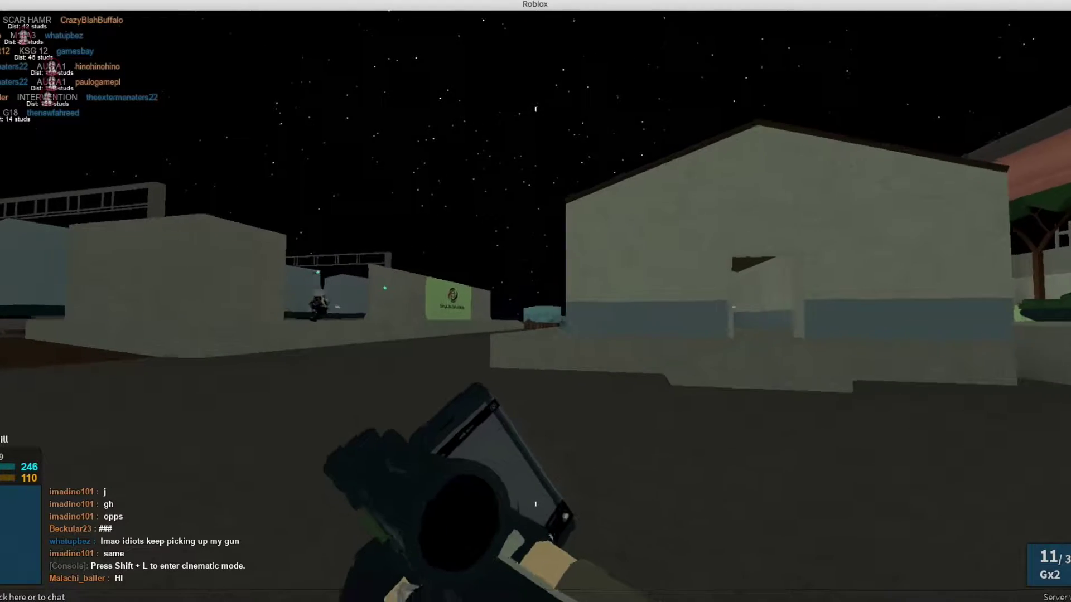
{"action": "right_click", "coordinate": [535, 302]}
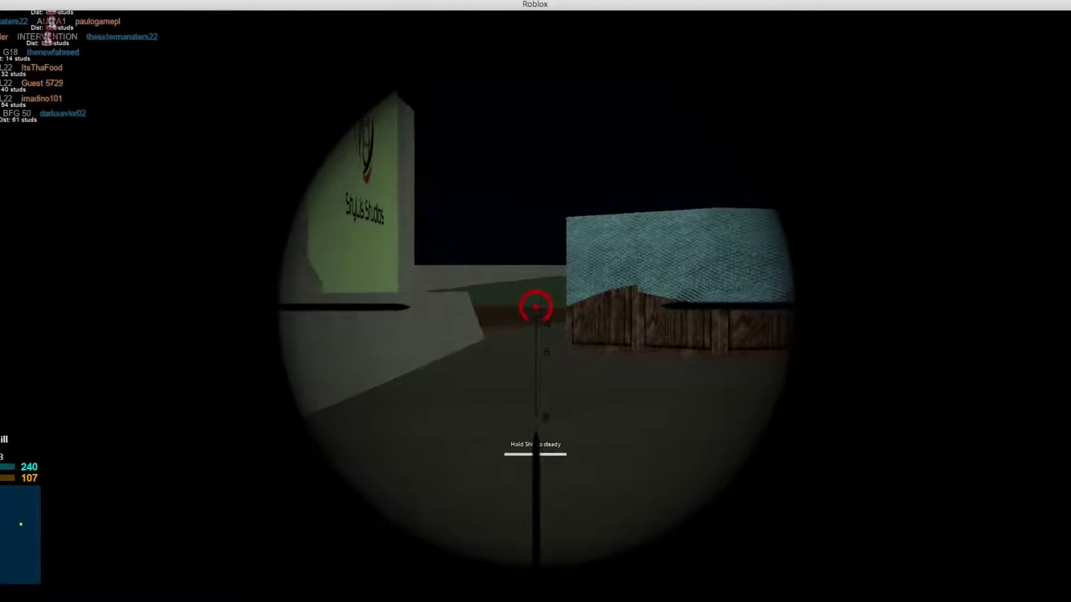
{"action": "left_click", "coordinate": [535, 301]}
{"action": "right_click", "coordinate": [536, 301]}
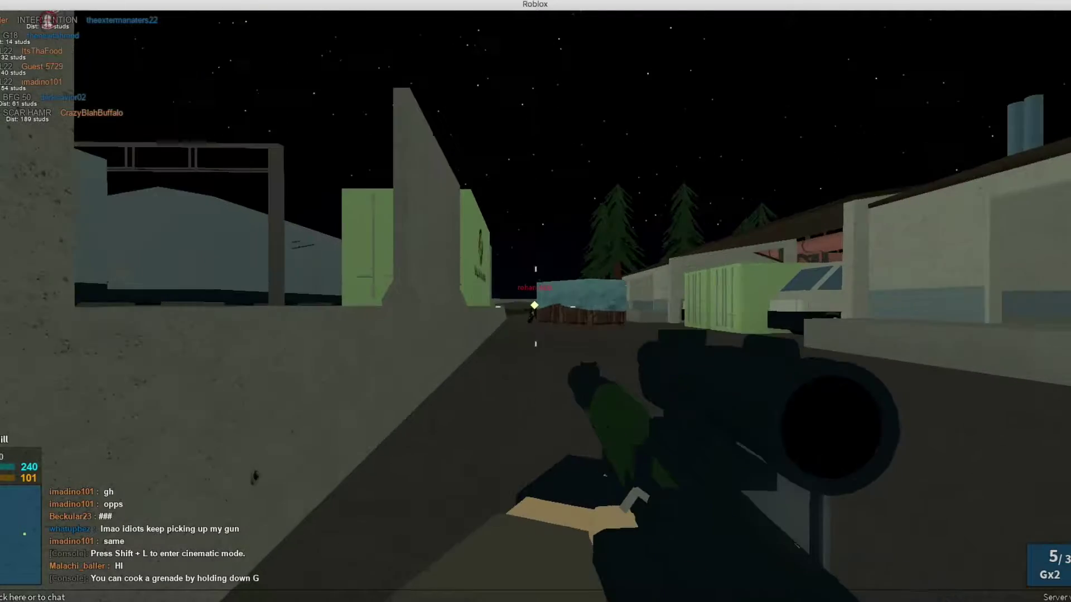
{"action": "right_click", "coordinate": [535, 301]}
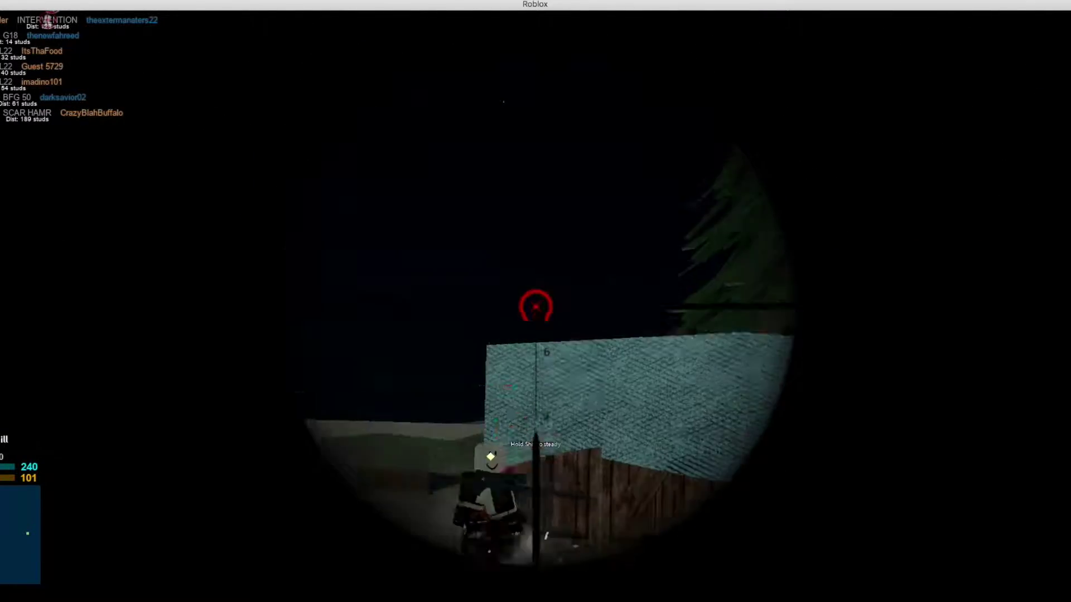
{"action": "right_click", "coordinate": [535, 302]}
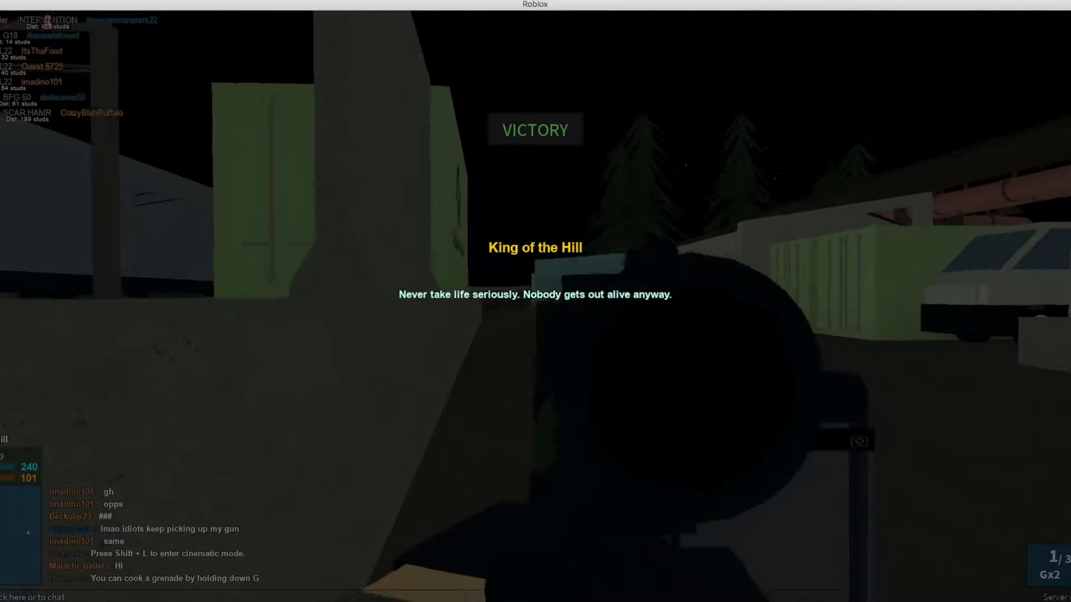
- Scope once more, view the Tab leaderboard, then open the Escape menu's player list
{"action": "right_click", "coordinate": [536, 301]}
{"action": "key", "text": "w"}
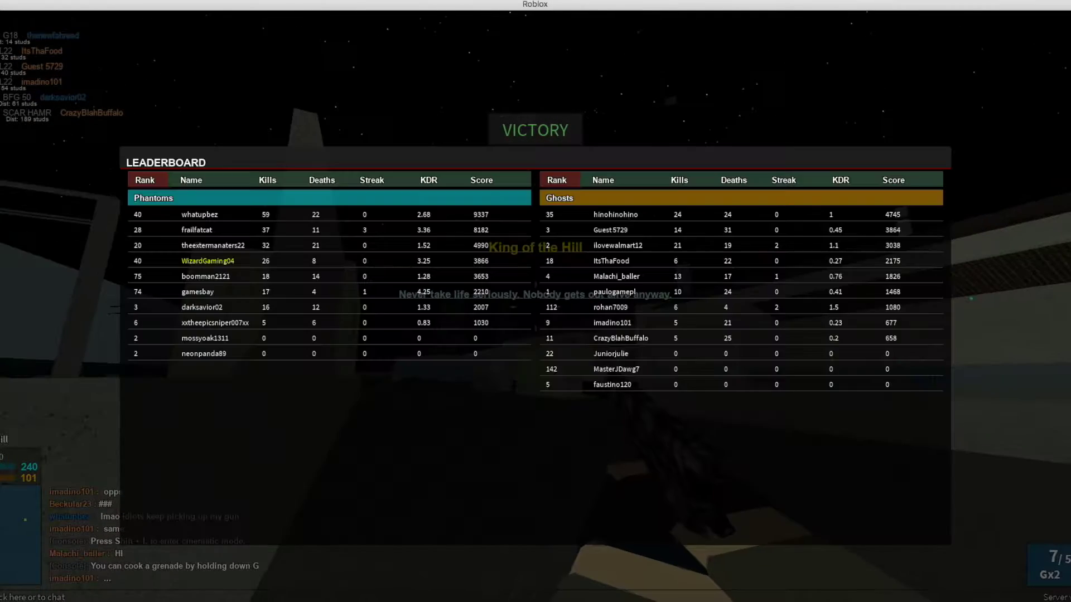
{"action": "key", "text": "Tab"}
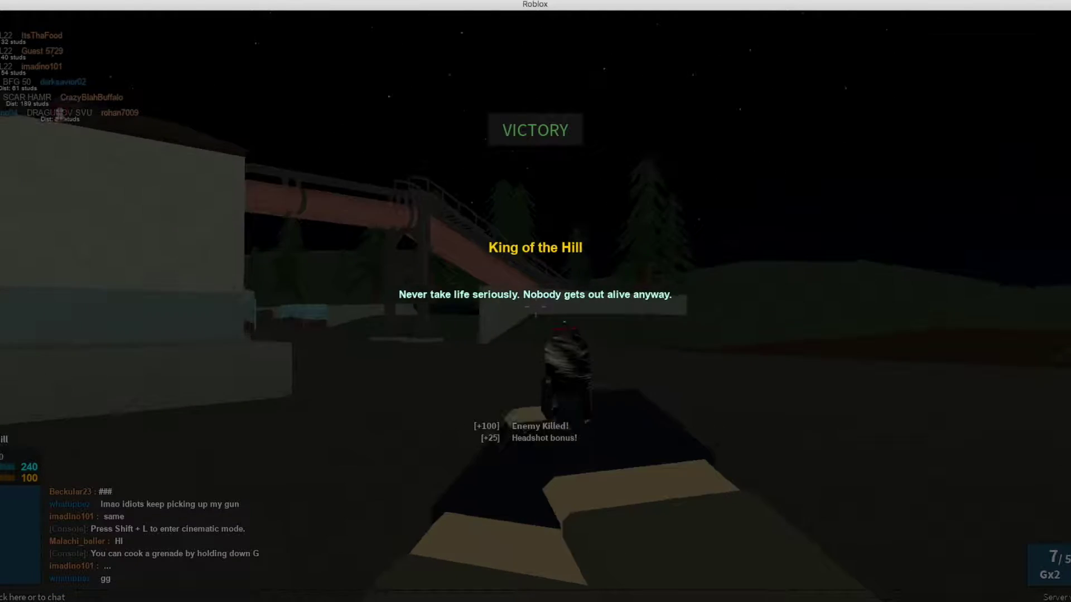
{"action": "key", "text": "Tab"}
{"action": "key", "text": "Tab"}
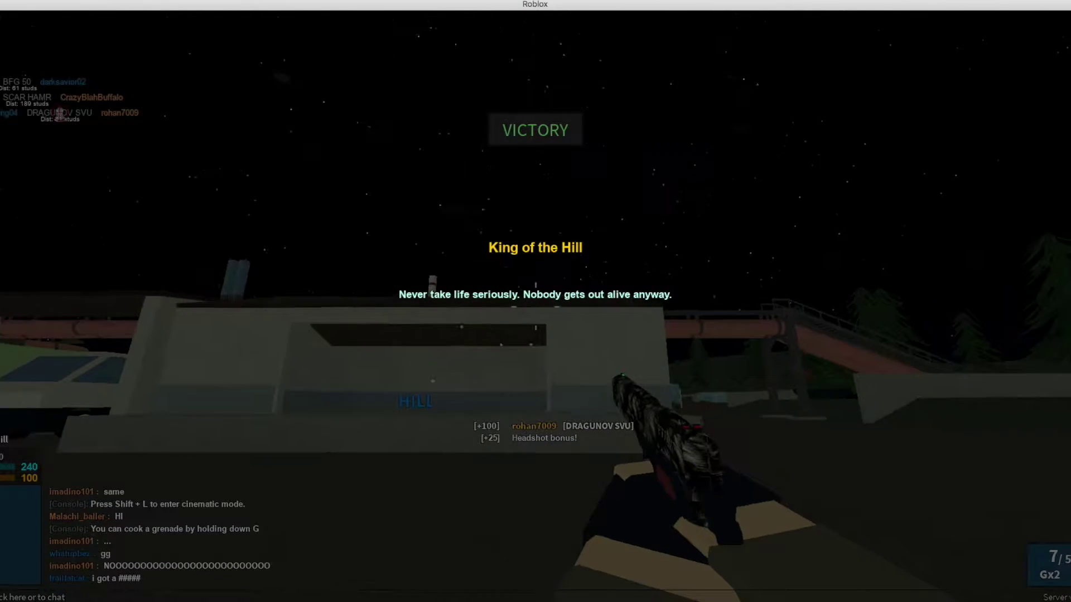
{"action": "key", "text": "Escape"}
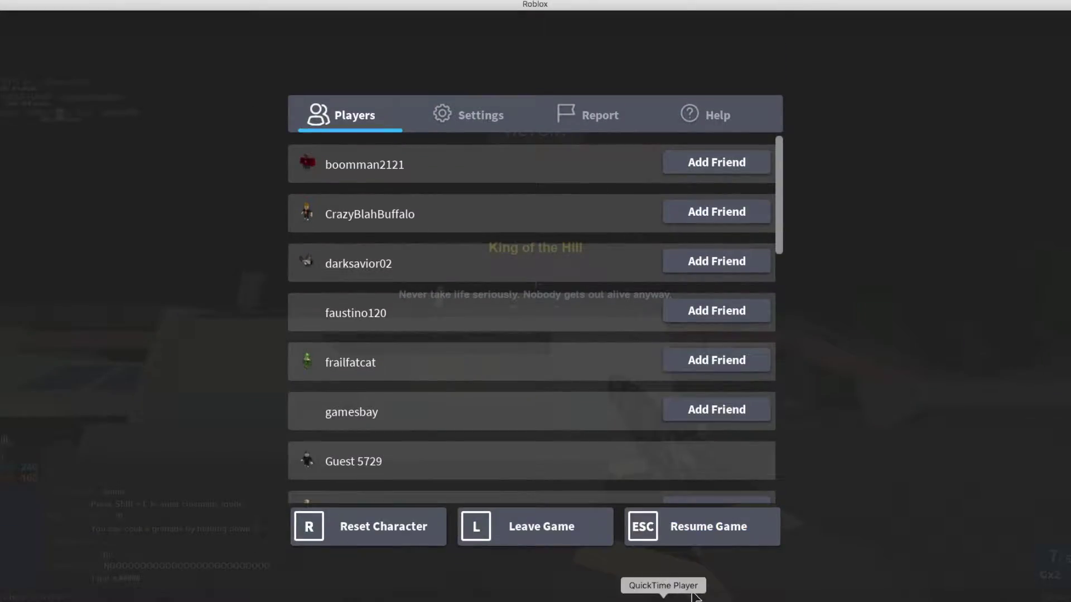